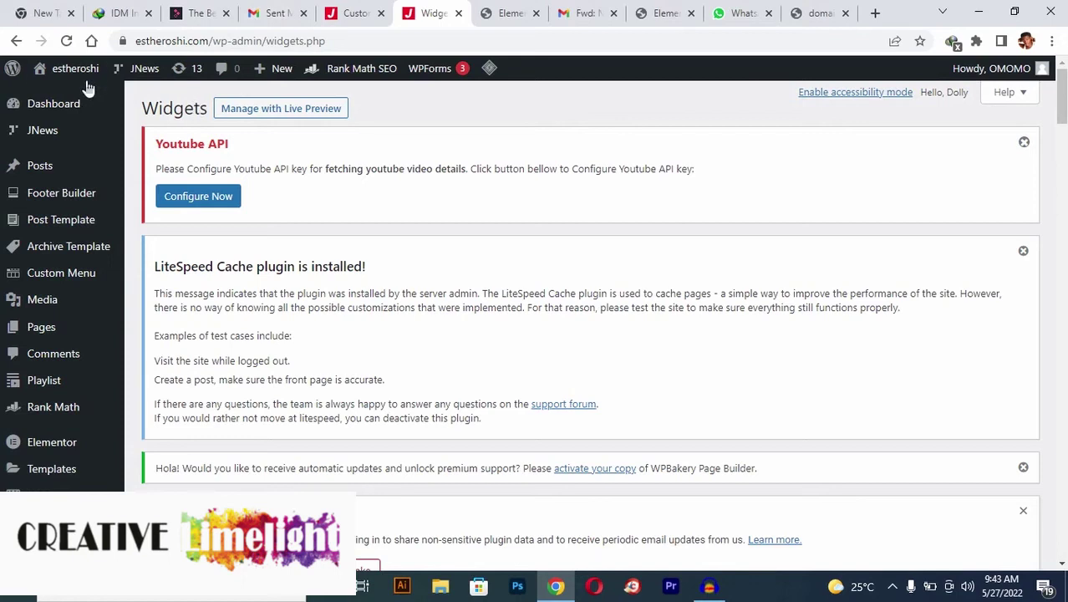
# Visit the live estheroshi site and look through its home page from the header down to the footer.
pyautogui.moveTo(83, 80)
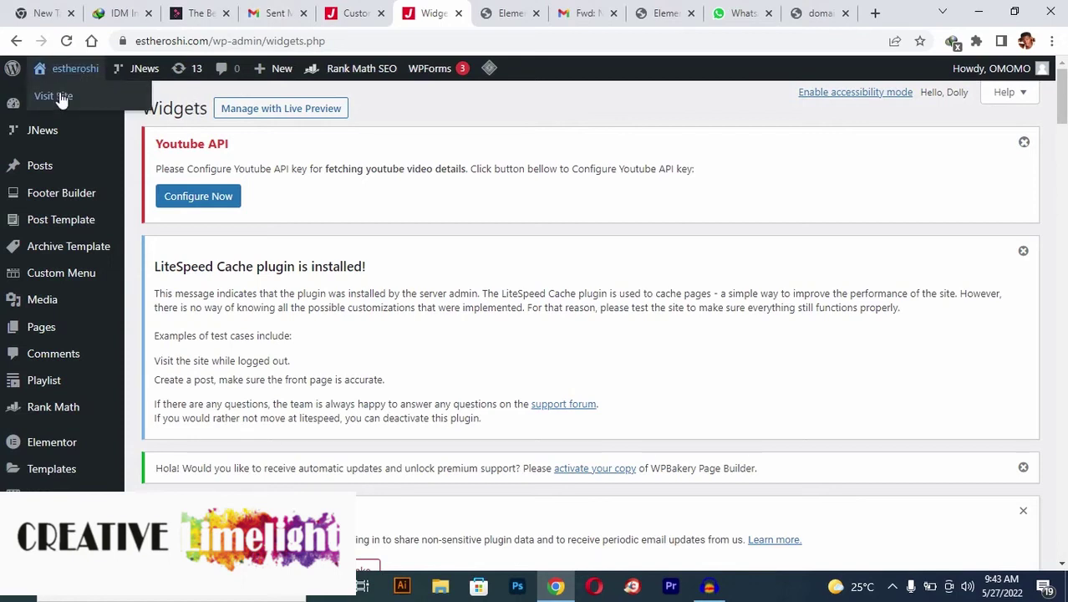
pyautogui.click(58, 99)
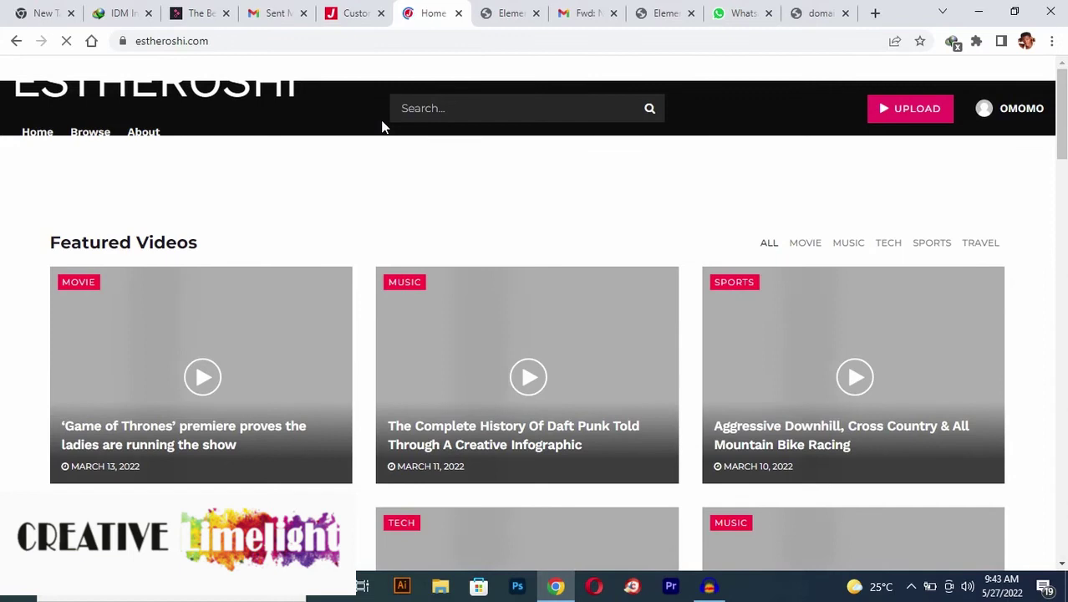
pyautogui.scroll(-1, 382, 125)
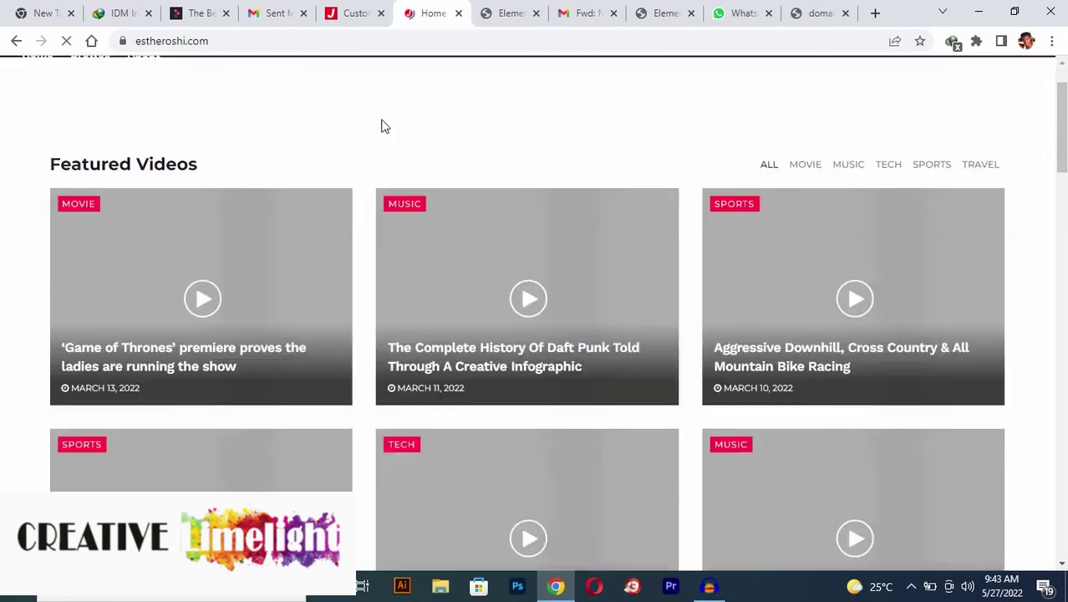
pyautogui.scroll(1, 382, 125)
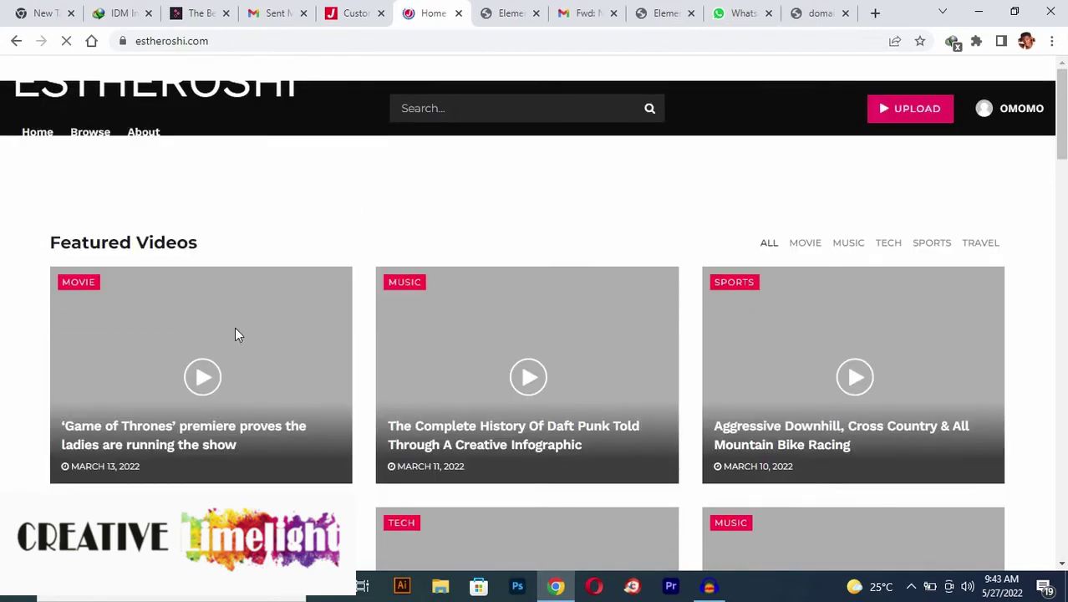
pyautogui.scroll(-3, 512, 281)
pyautogui.scroll(3, 512, 282)
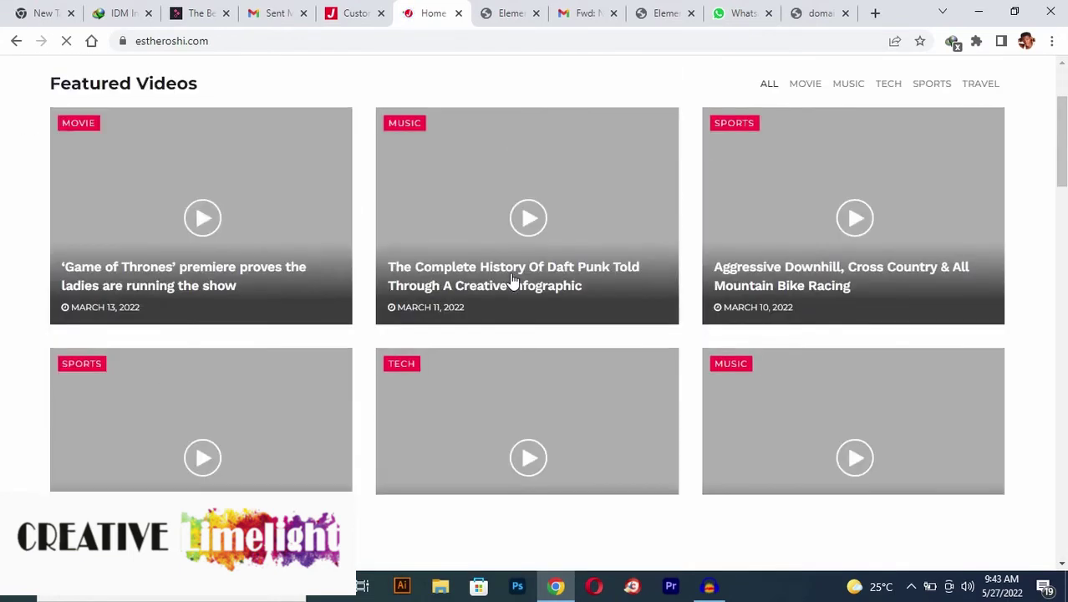
pyautogui.scroll(-8, 572, 303)
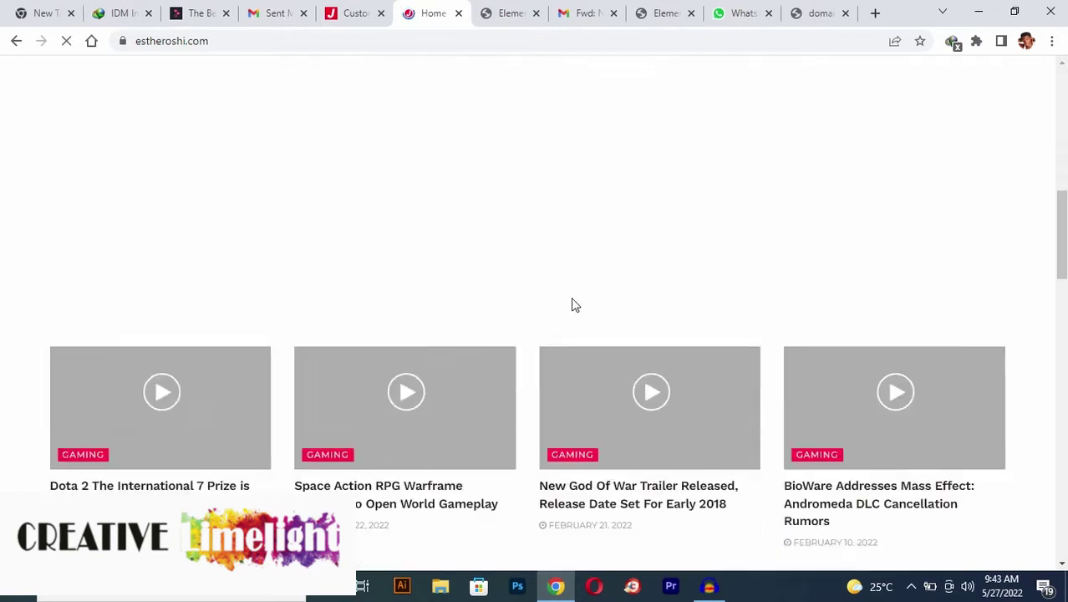
pyautogui.scroll(4, 572, 301)
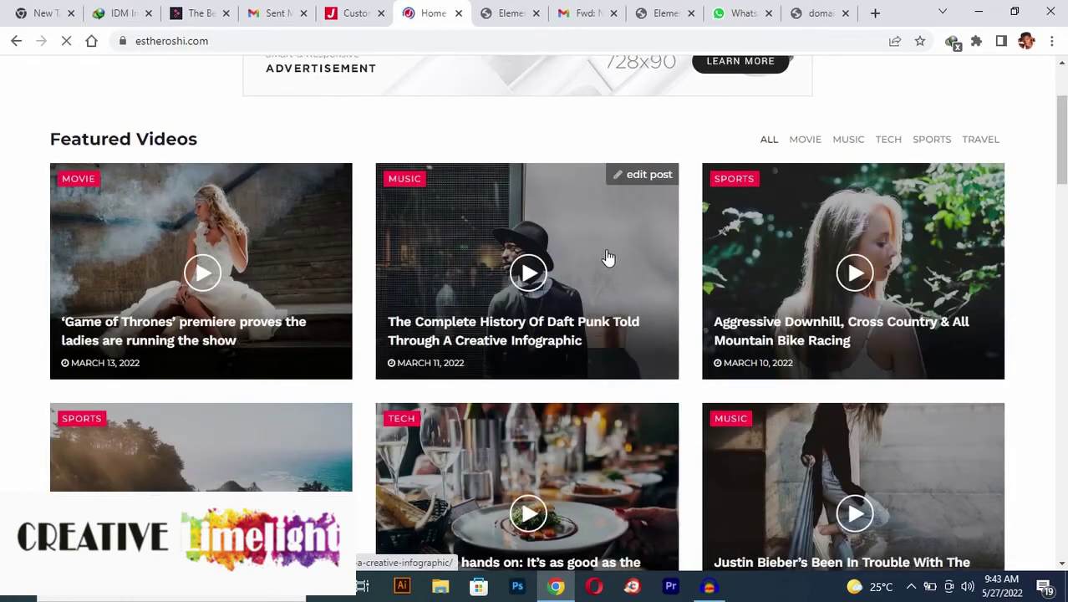
pyautogui.scroll(-2, 608, 258)
pyautogui.scroll(2, 607, 258)
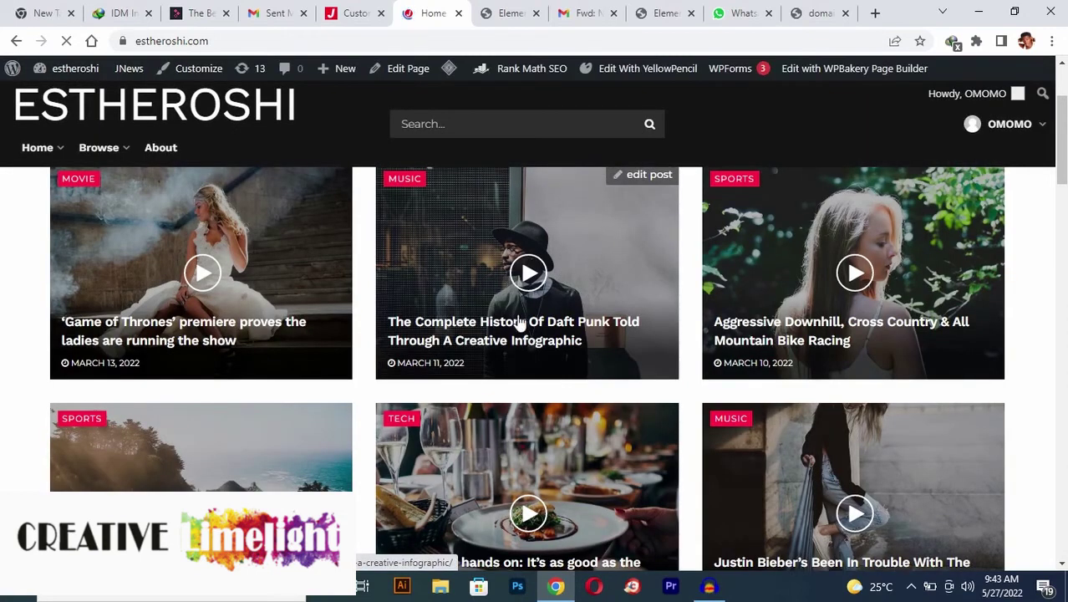
pyautogui.scroll(-6, 519, 322)
pyautogui.scroll(-12, 520, 322)
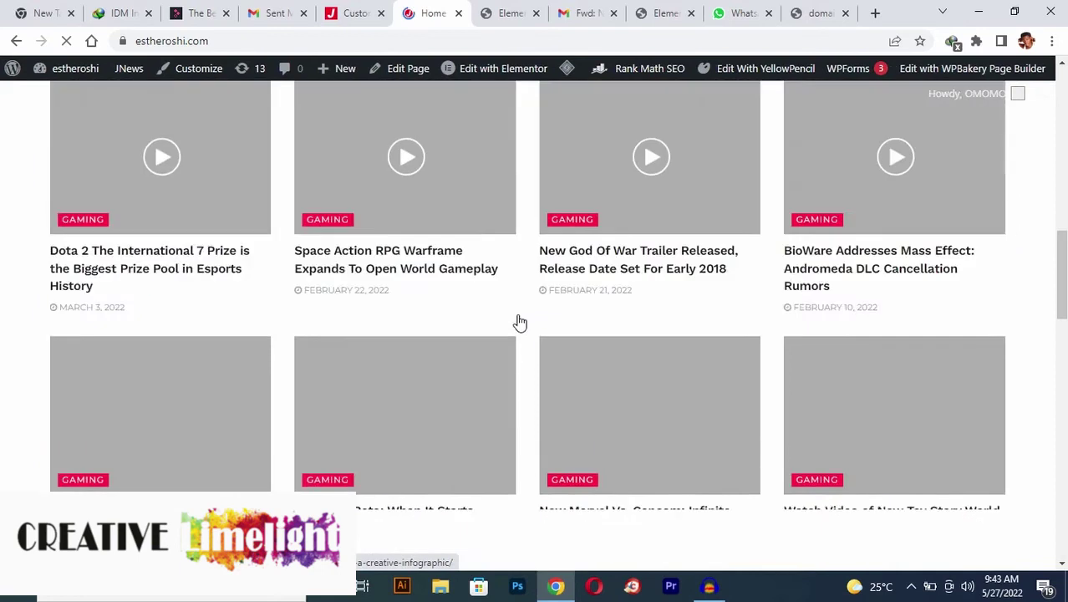
pyautogui.scroll(-8, 519, 321)
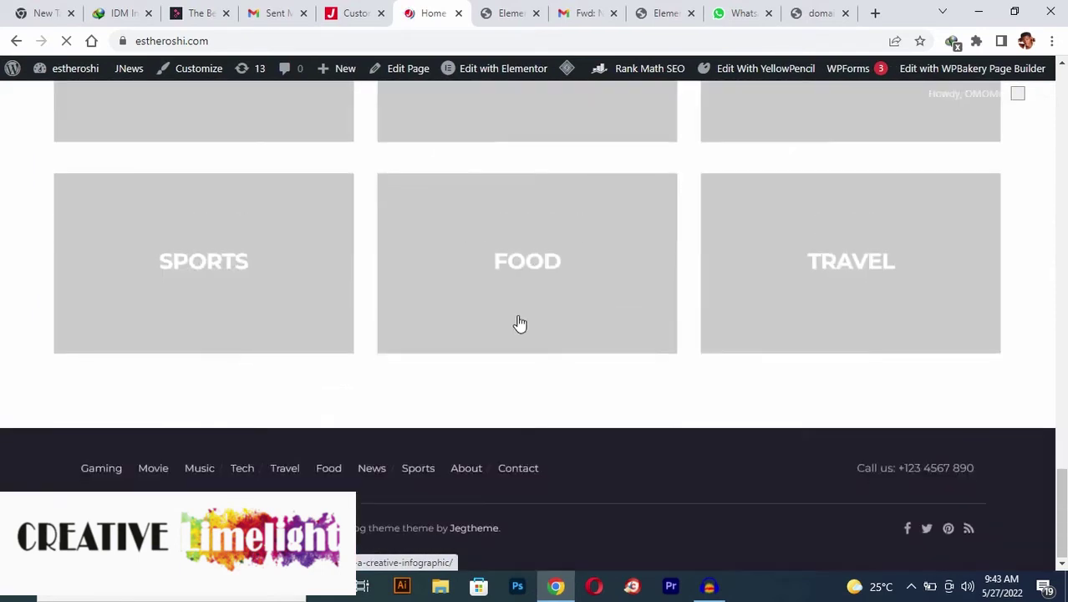
pyautogui.scroll(11, 518, 322)
pyautogui.scroll(15, 518, 322)
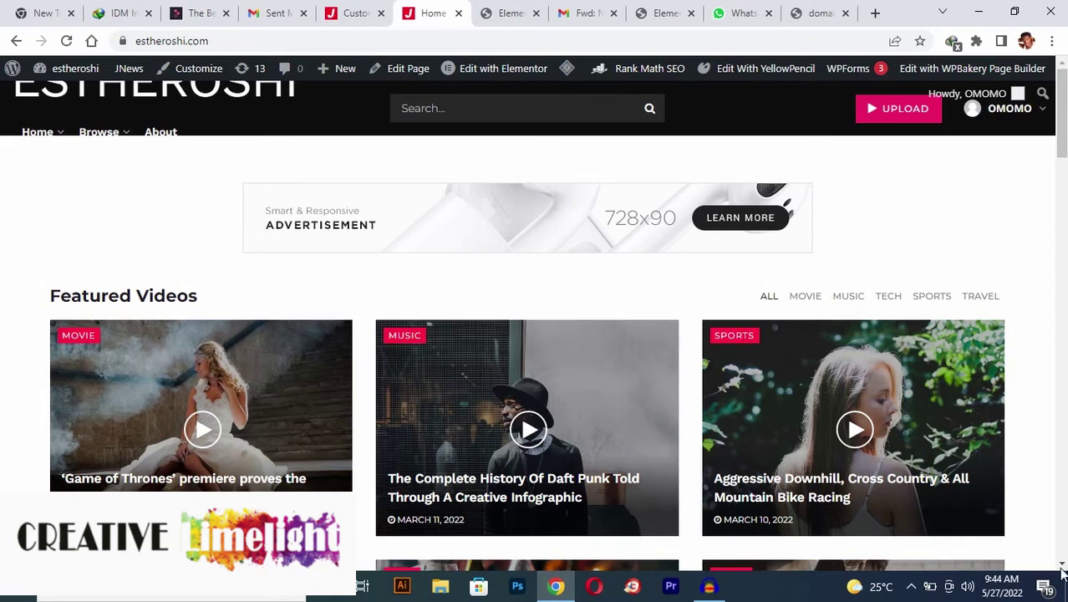
# Examine the home page's video sections, from Featured Videos through Gamer's on action and Movie & TV Series to Popular Video Channels.
pyautogui.scroll(-1, 644, 325)
pyautogui.moveTo(330, 315)
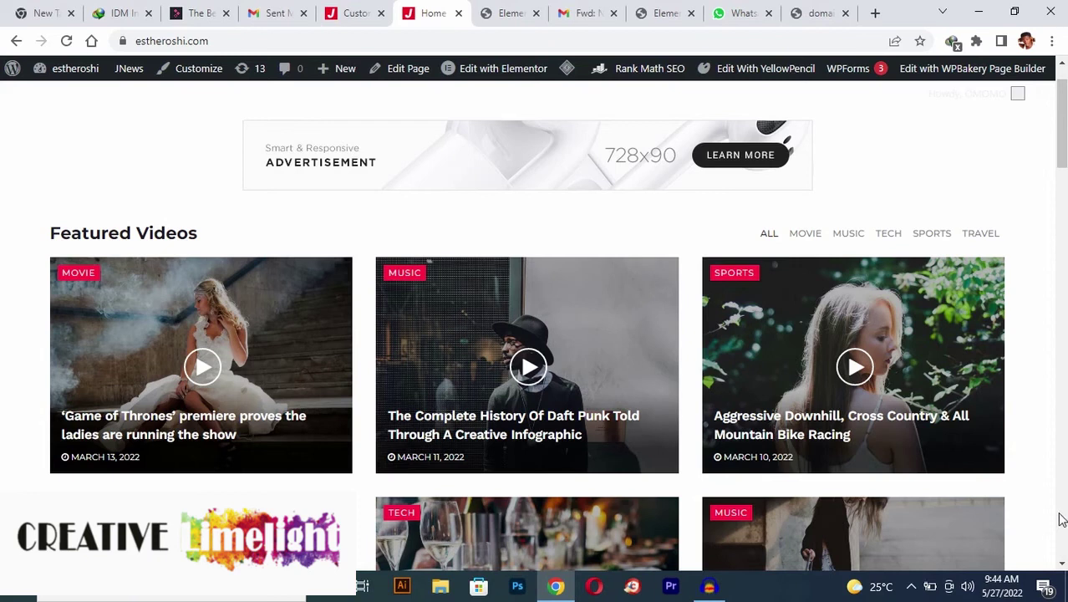
pyautogui.click(1062, 565)
pyautogui.scroll(-6, 1062, 565)
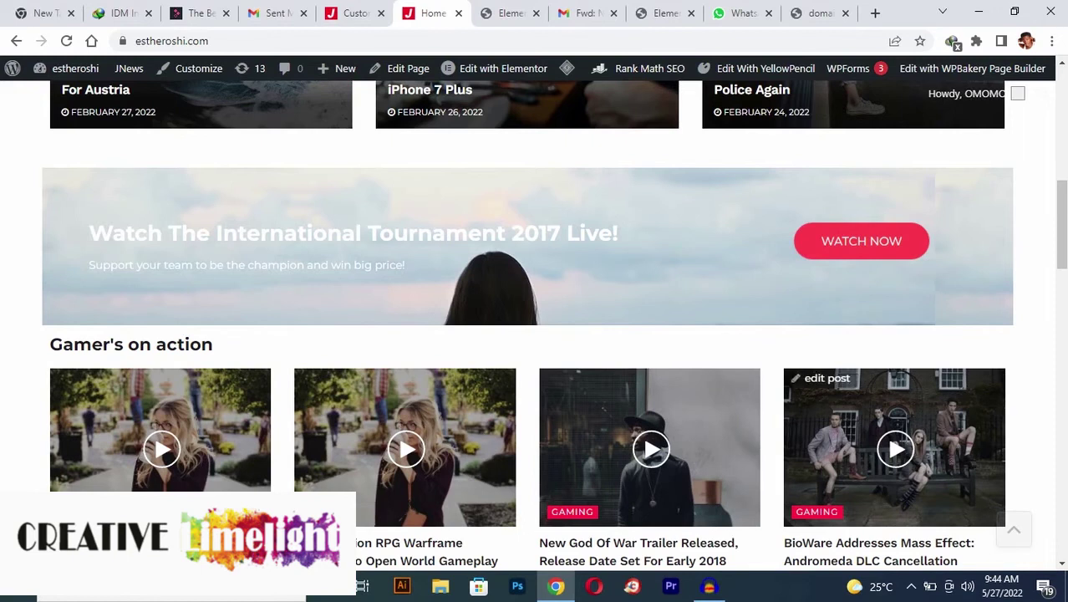
pyautogui.scroll(-7, 1062, 566)
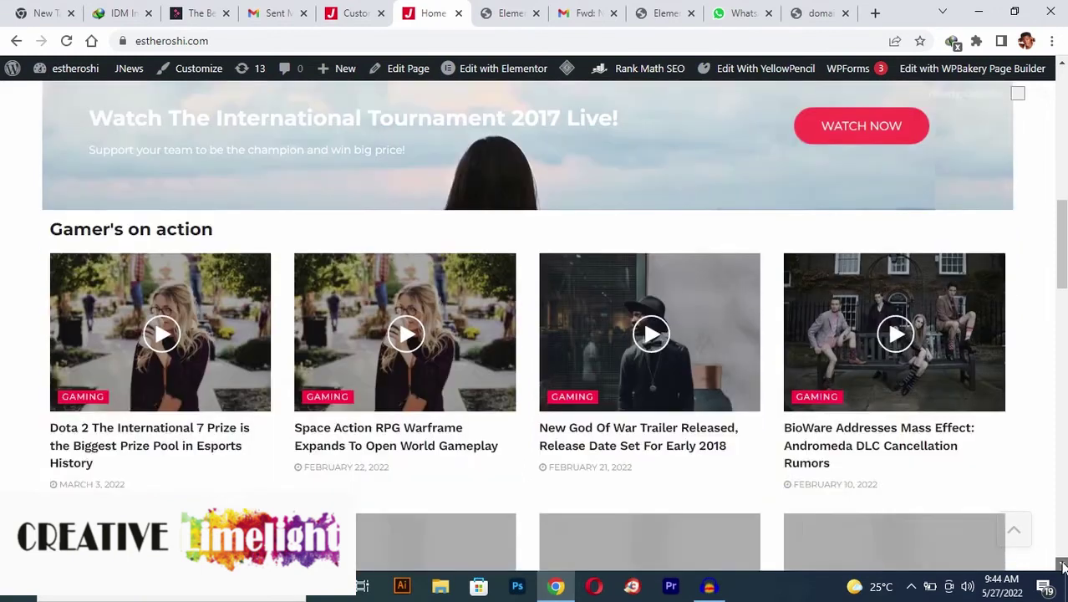
pyautogui.scroll(-6, 1062, 566)
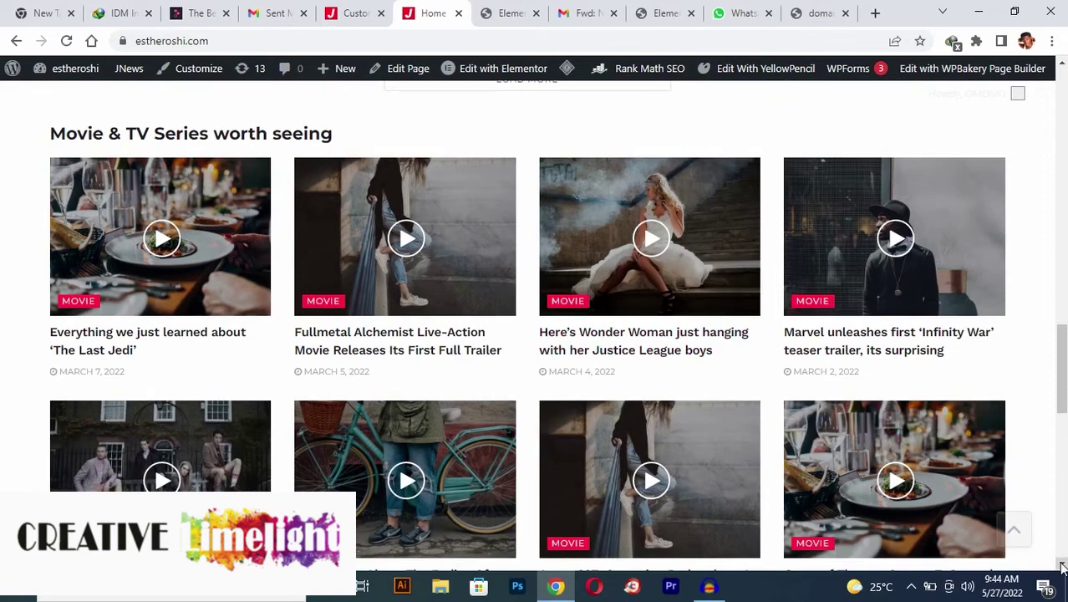
pyautogui.scroll(-5, 1061, 567)
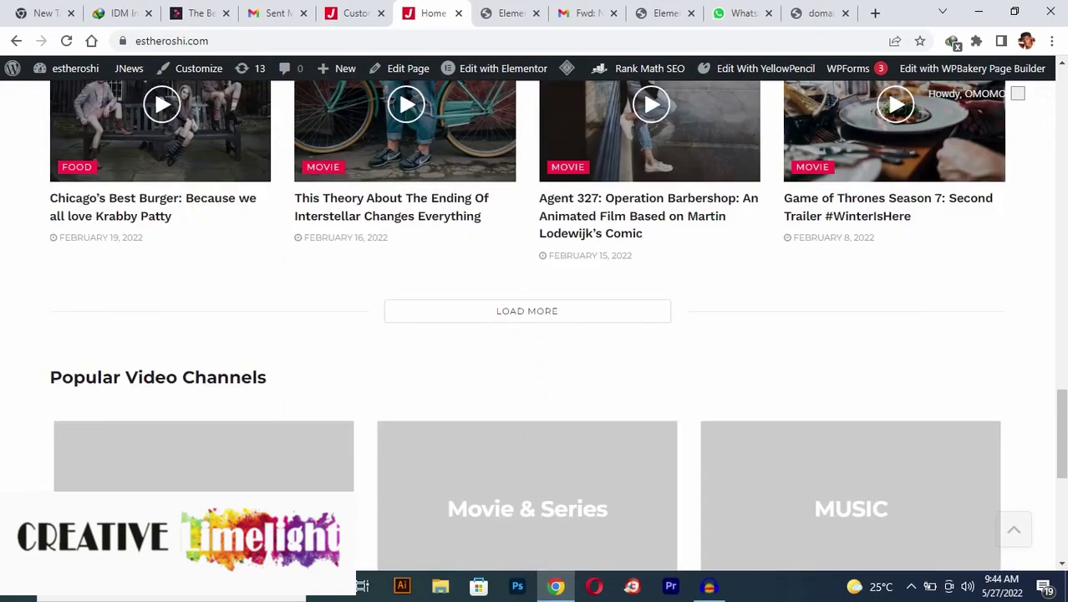
pyautogui.scroll(2, 1061, 67)
pyautogui.scroll(10, 1061, 67)
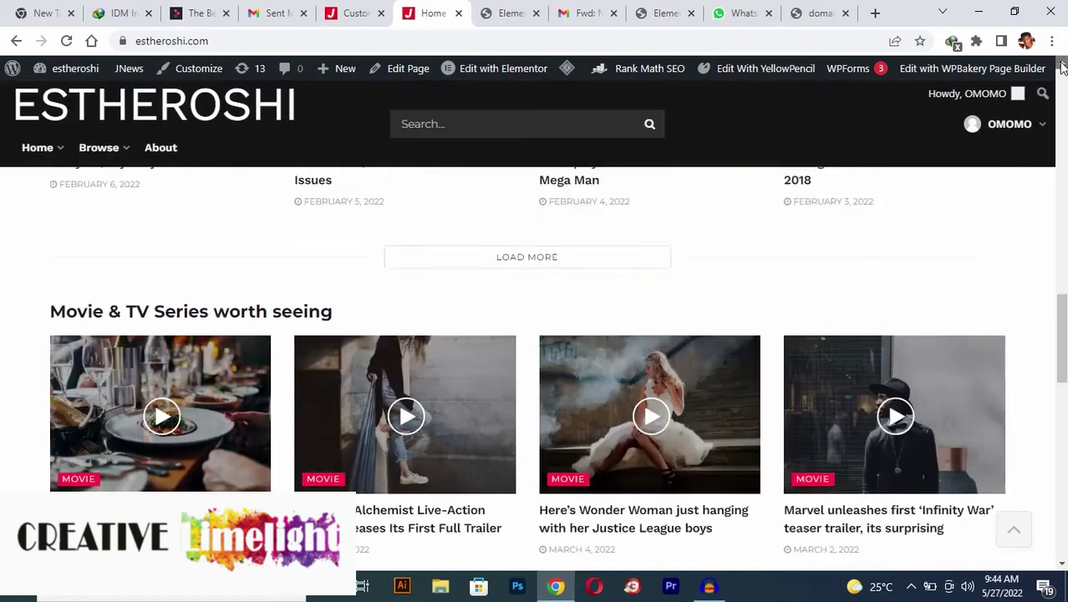
pyautogui.scroll(5, 1062, 67)
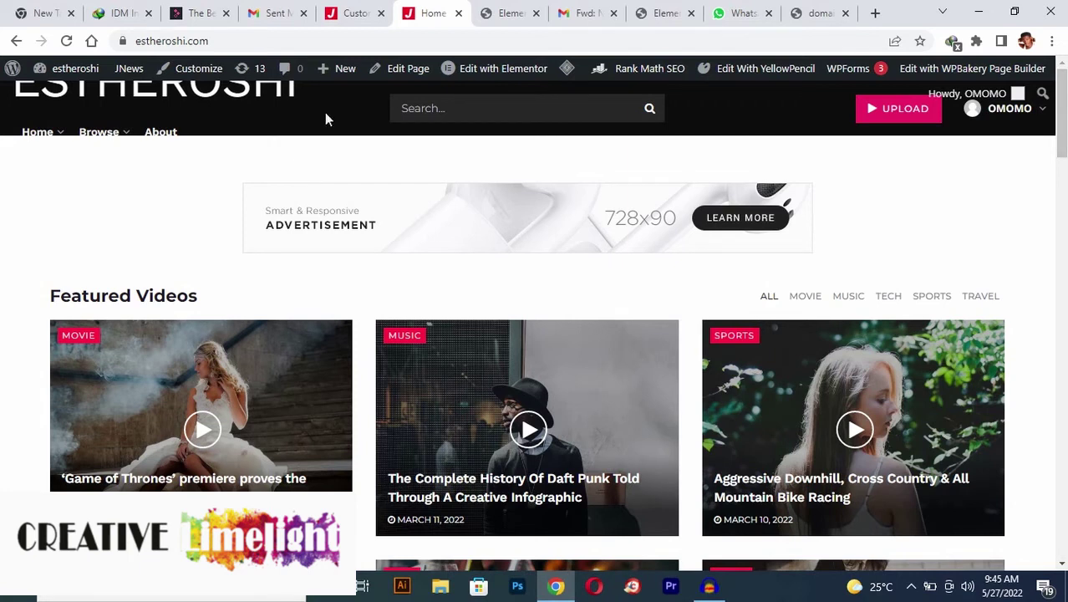
# Return to the site's admin dashboard and open the categories page for posts.
pyautogui.moveTo(72, 75)
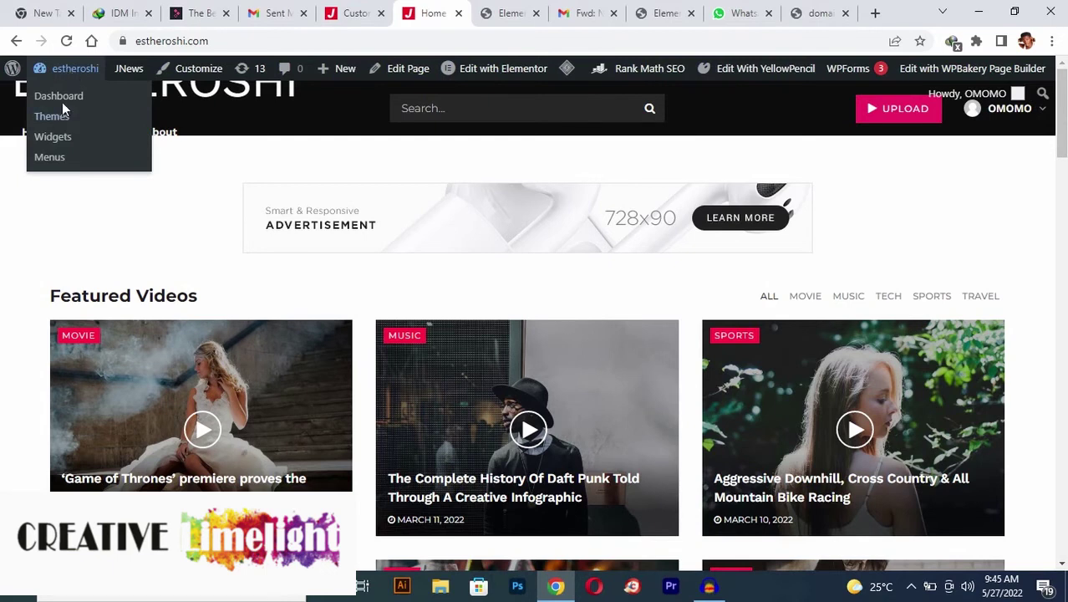
pyautogui.click(63, 98)
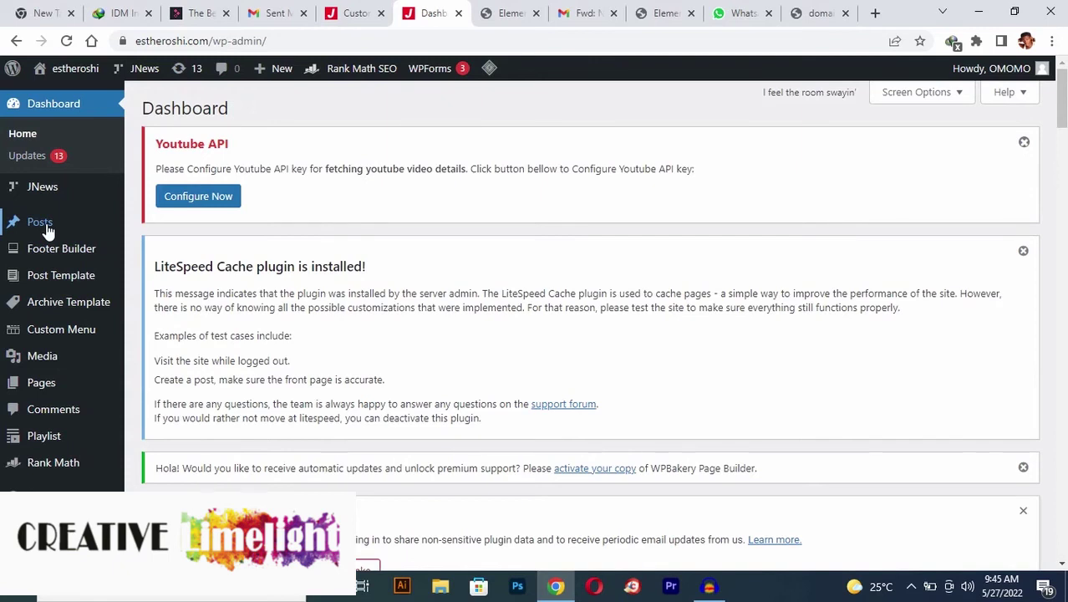
pyautogui.moveTo(42, 227)
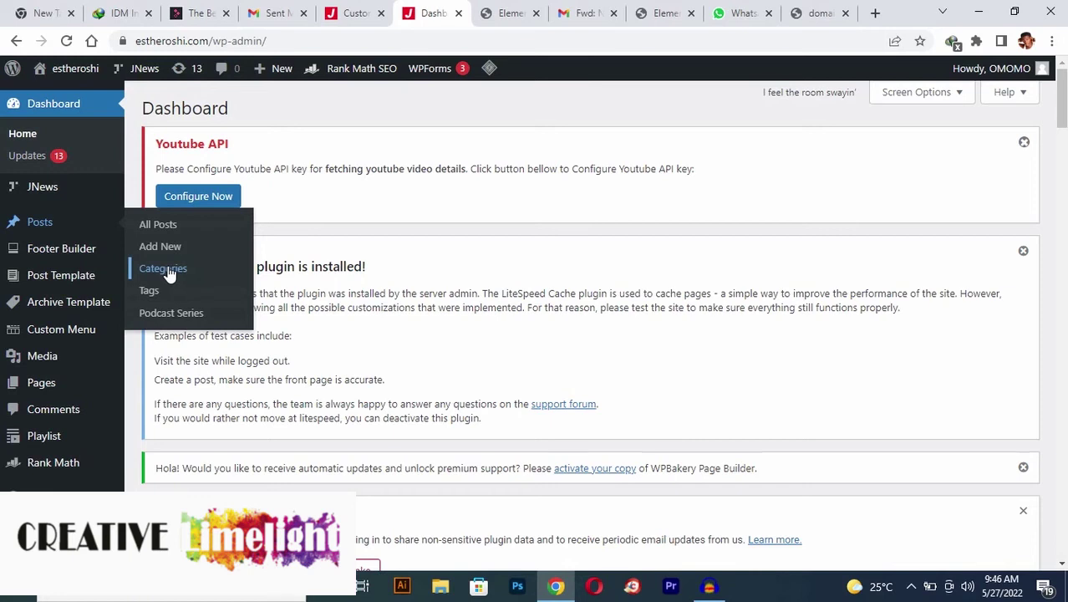
pyautogui.click(168, 274)
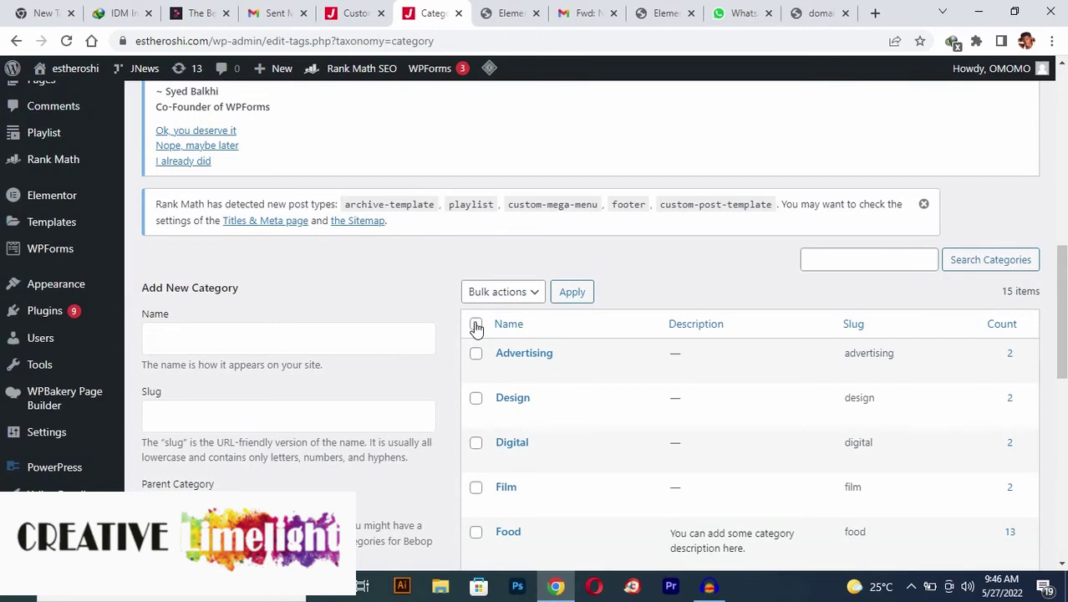
# Set the bulk action to Delete with all categories selected, and clear the selection without applying it.
pyautogui.click(476, 325)
pyautogui.click(511, 297)
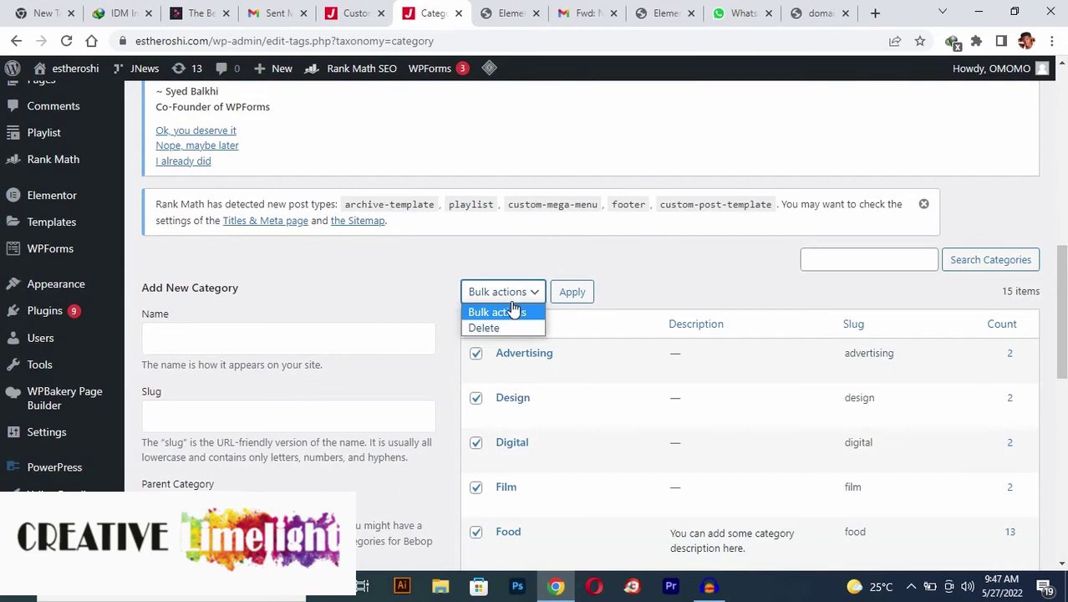
pyautogui.click(510, 330)
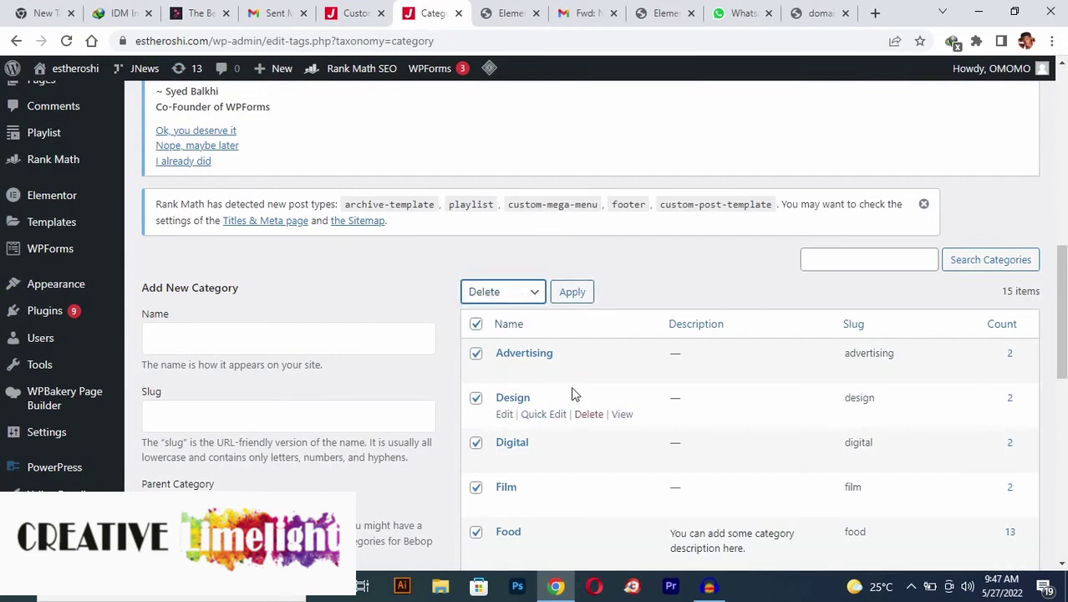
pyautogui.click(1061, 564)
pyautogui.click(1061, 564)
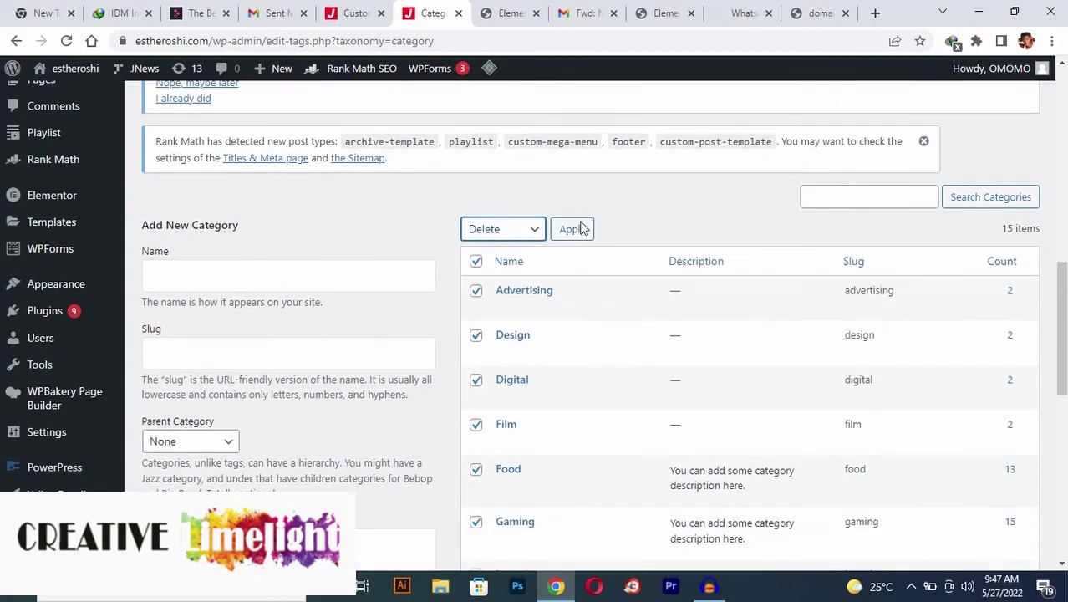
pyautogui.click(476, 263)
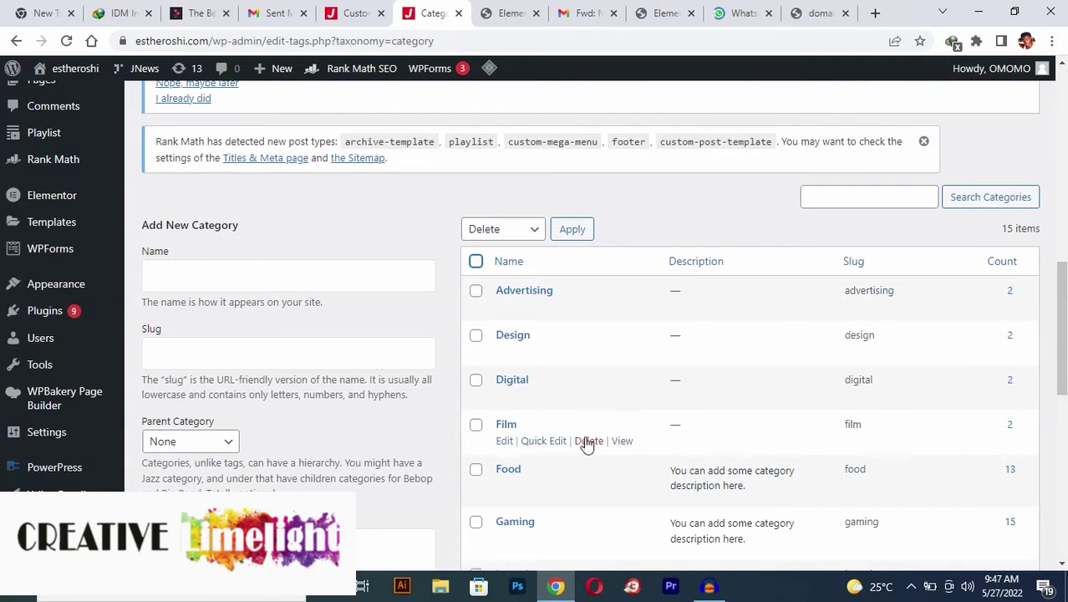
# Select the Design, Digital, Film and Food categories, keeping Delete as the bulk action.
pyautogui.click(476, 338)
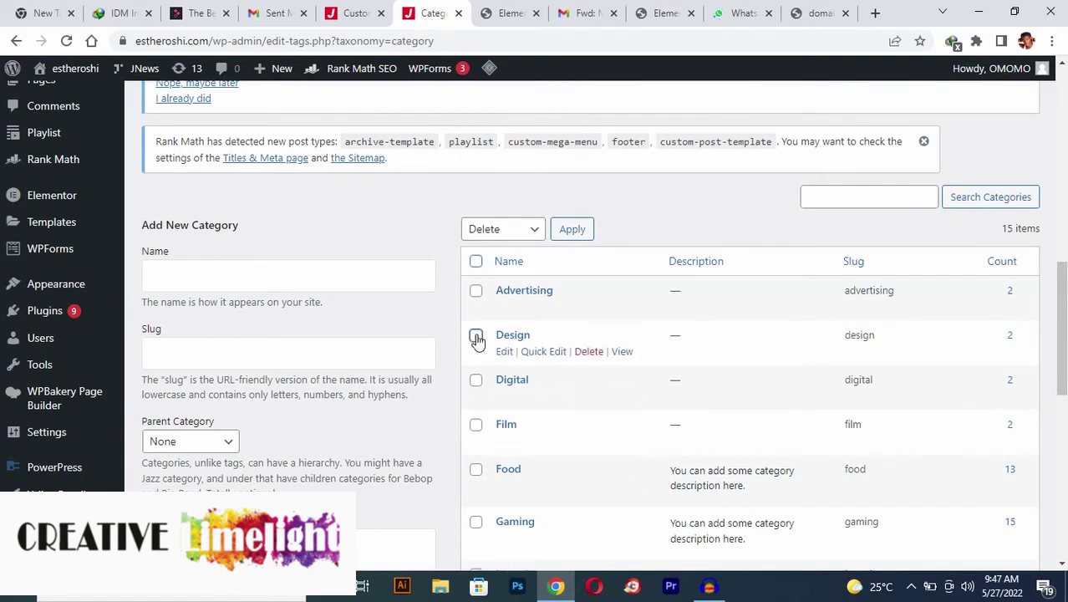
pyautogui.click(475, 381)
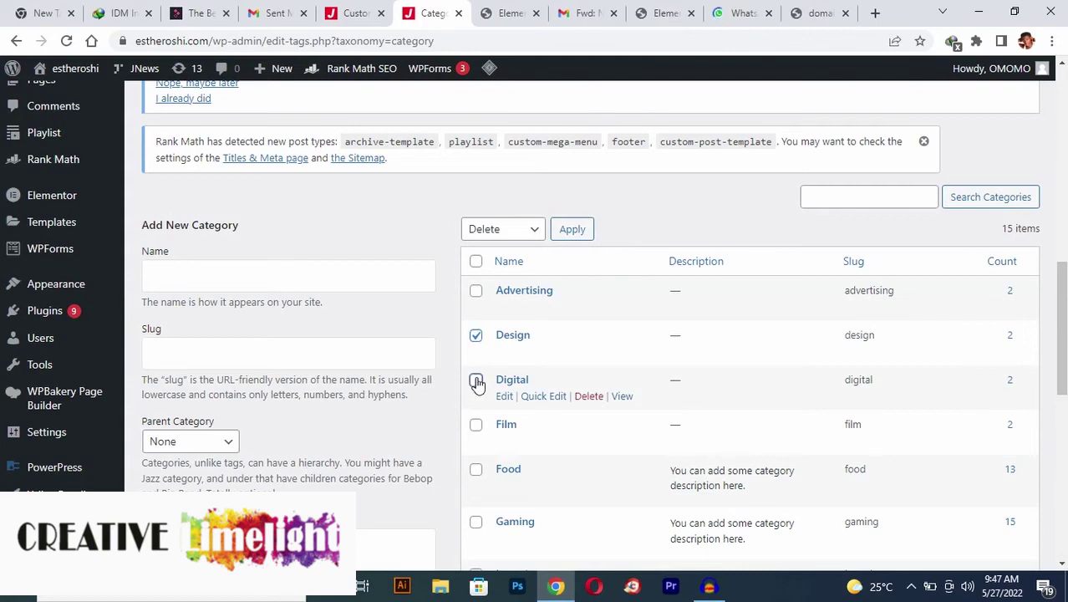
pyautogui.click(476, 424)
pyautogui.click(475, 470)
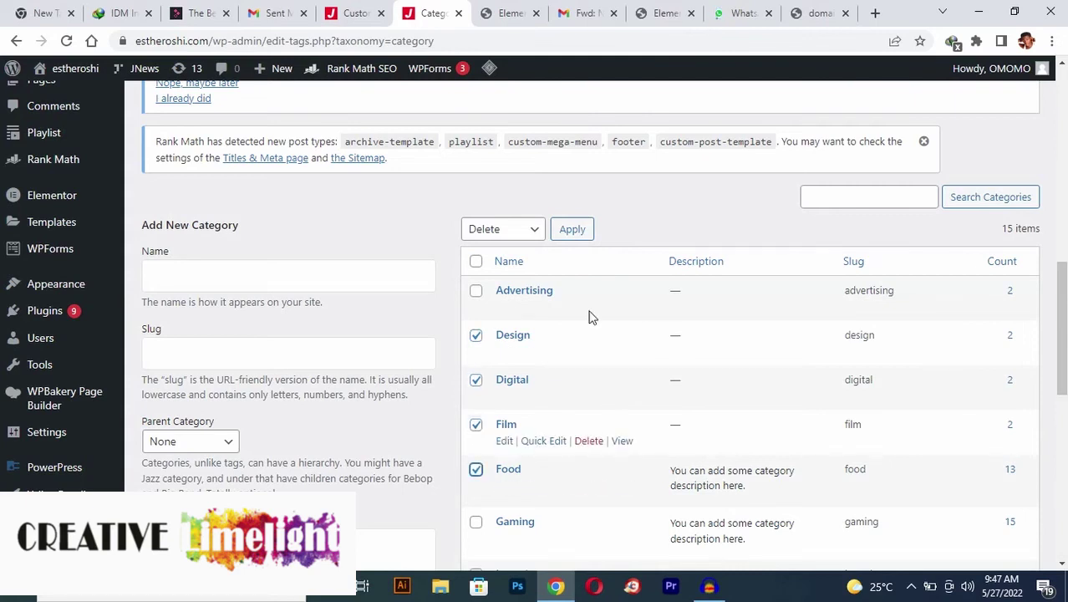
pyautogui.click(531, 233)
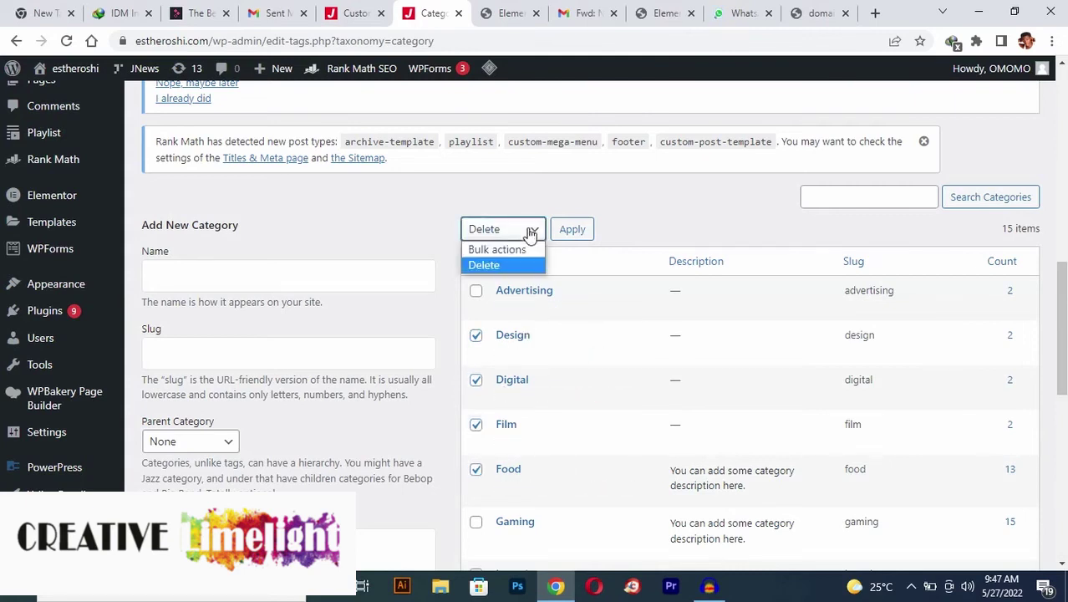
pyautogui.click(637, 219)
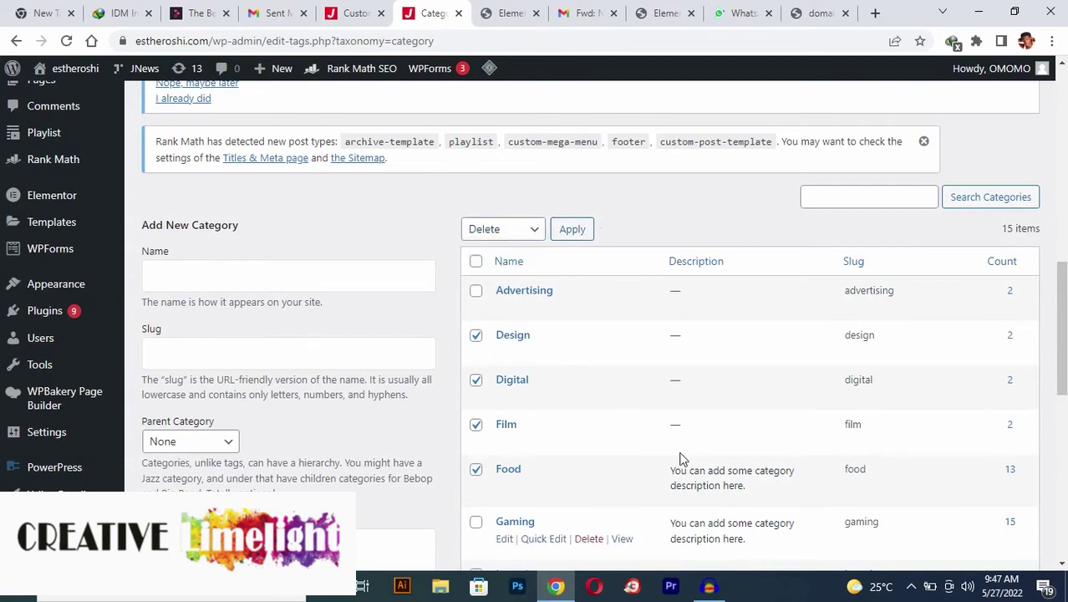
# Enter Business as the name in the form for adding a new category.
pyautogui.click(333, 276)
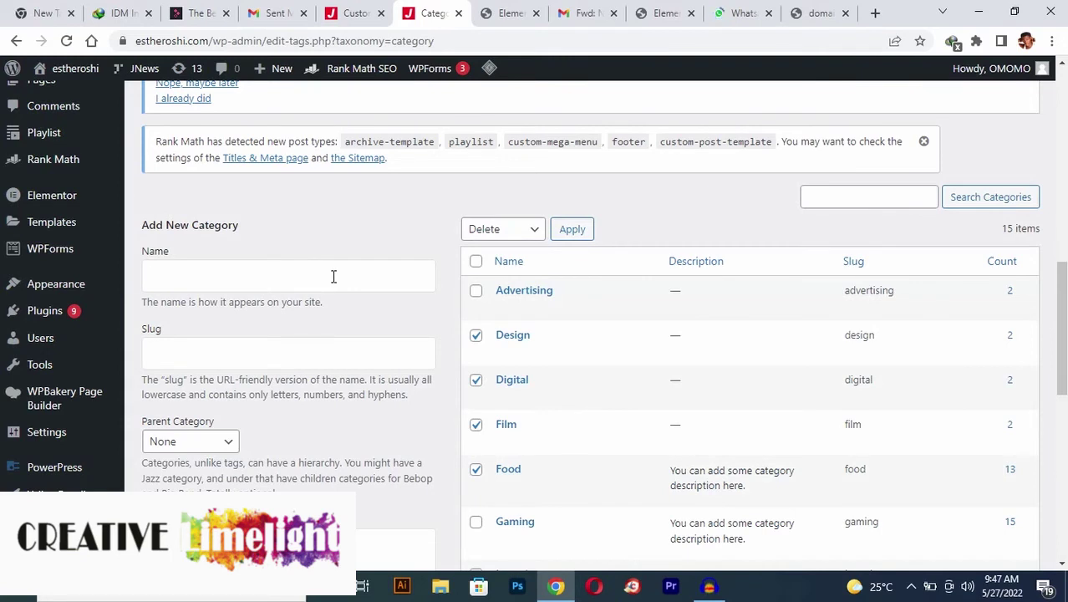
pyautogui.write('Business')
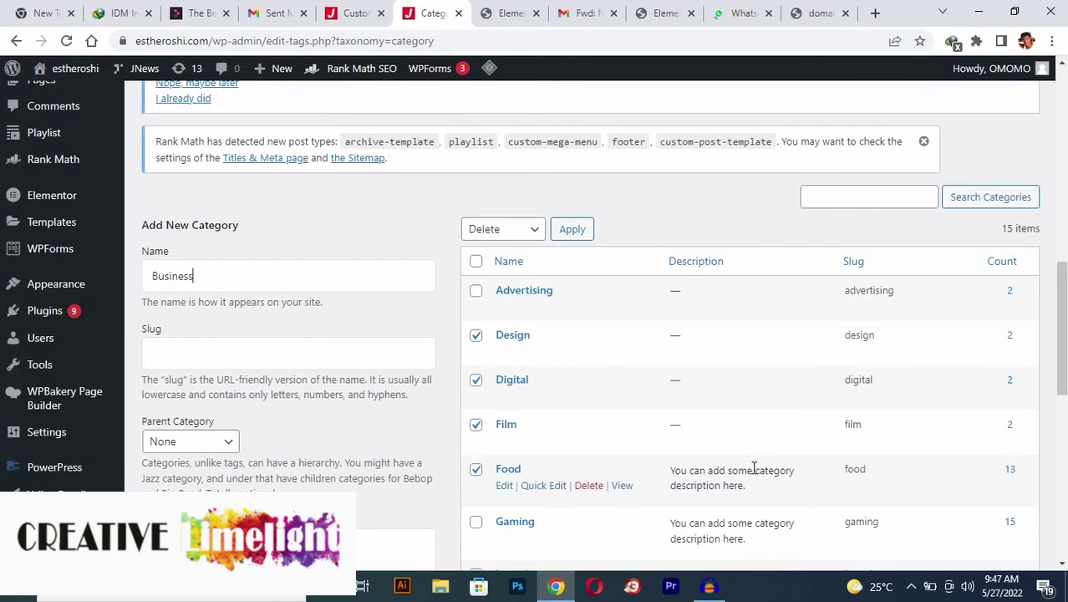
pyautogui.scroll(-7, 1061, 566)
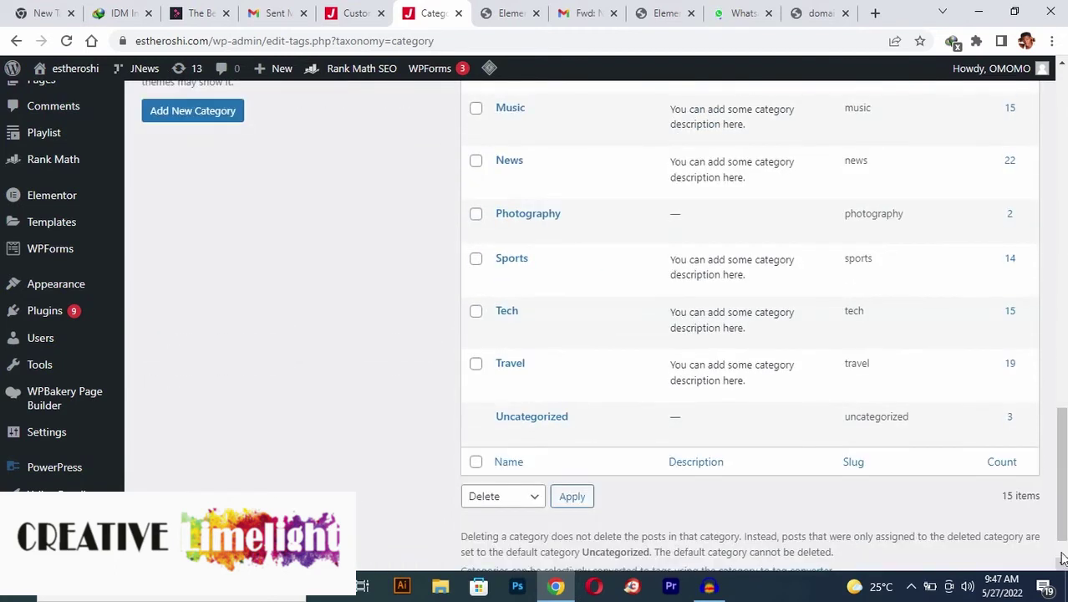
pyautogui.scroll(5, 1063, 112)
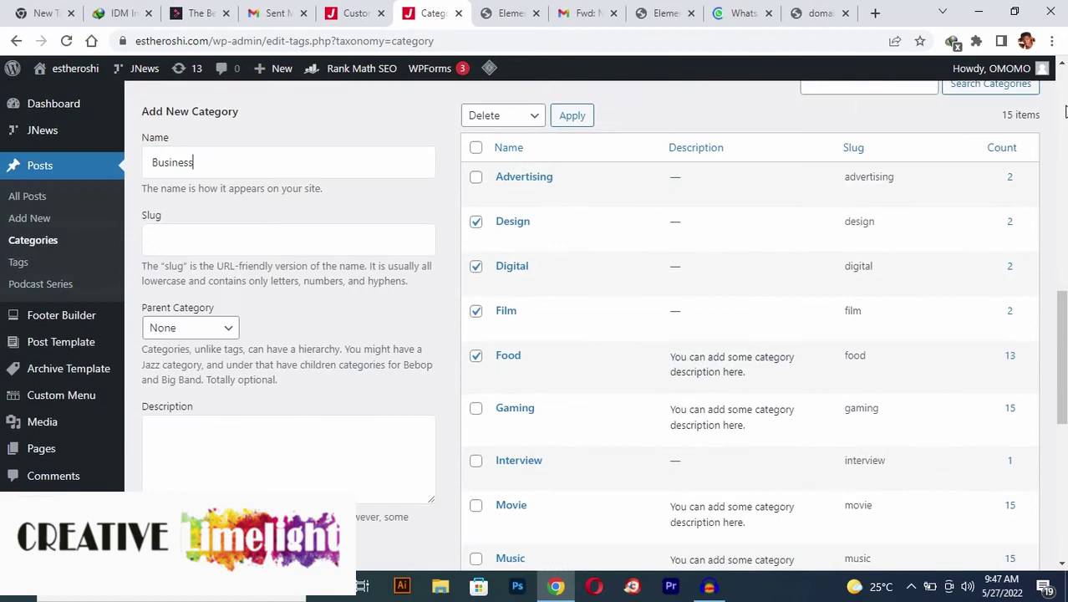
pyautogui.click(180, 249)
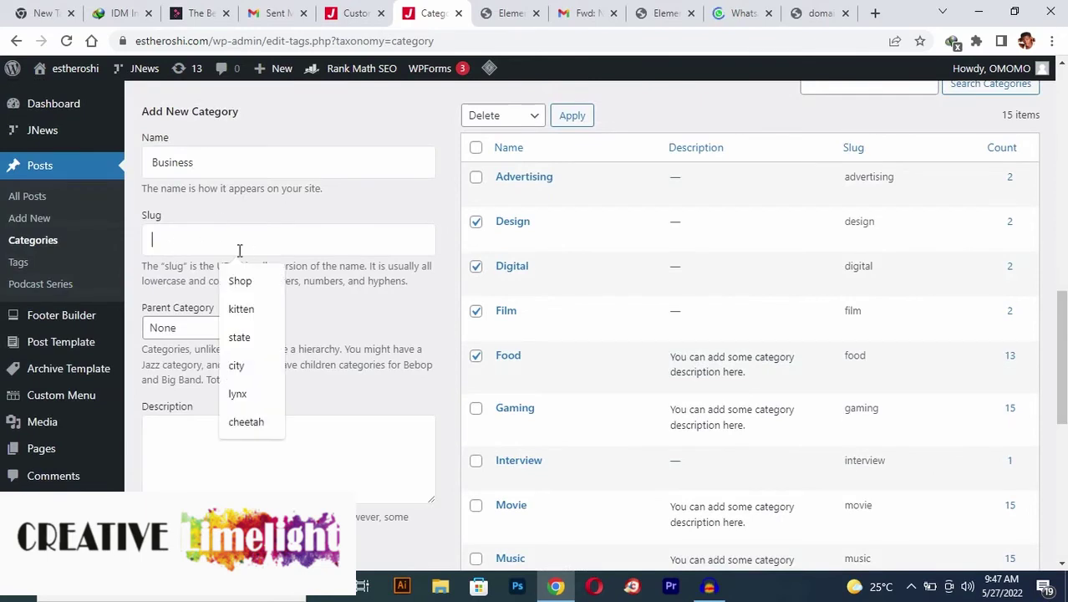
pyautogui.click(381, 326)
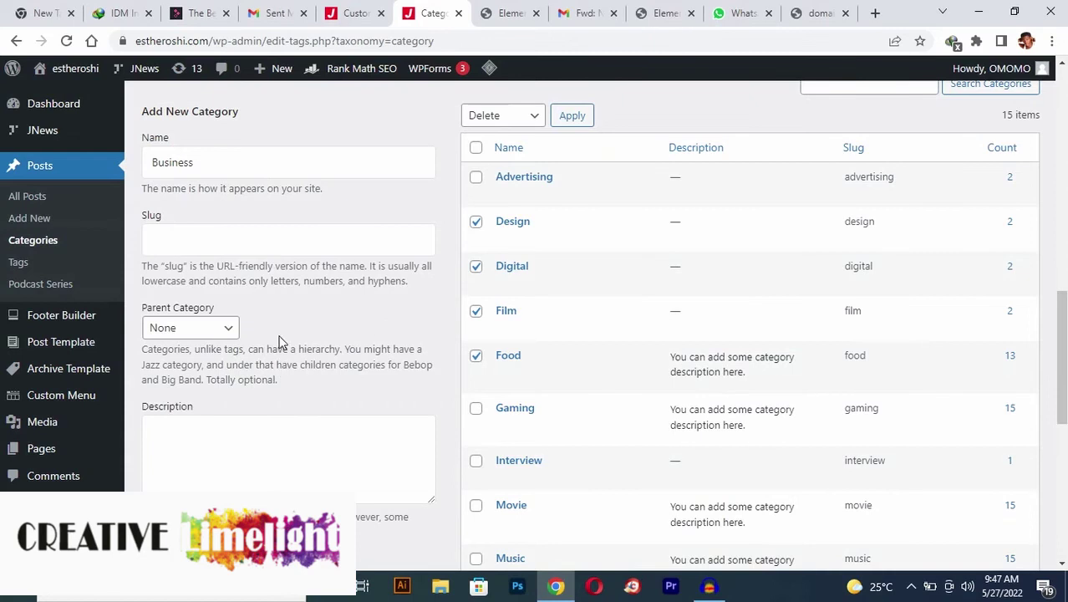
pyautogui.click(204, 329)
pyautogui.click(322, 316)
pyautogui.click(1062, 566)
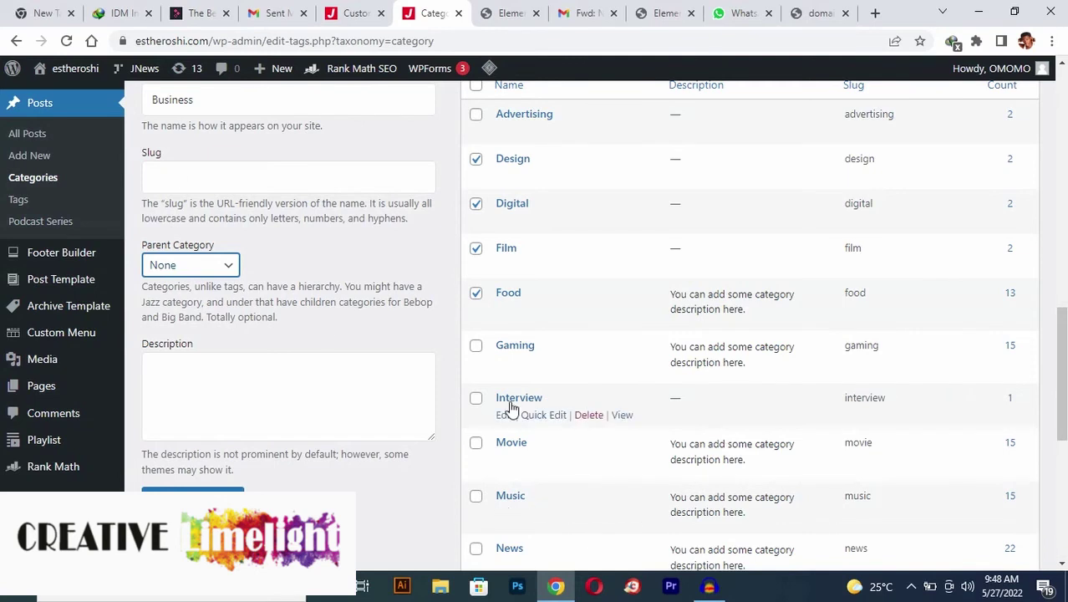
# Change the new category's name to Business Interview and choose Interview as its parent category.
pyautogui.click(205, 102)
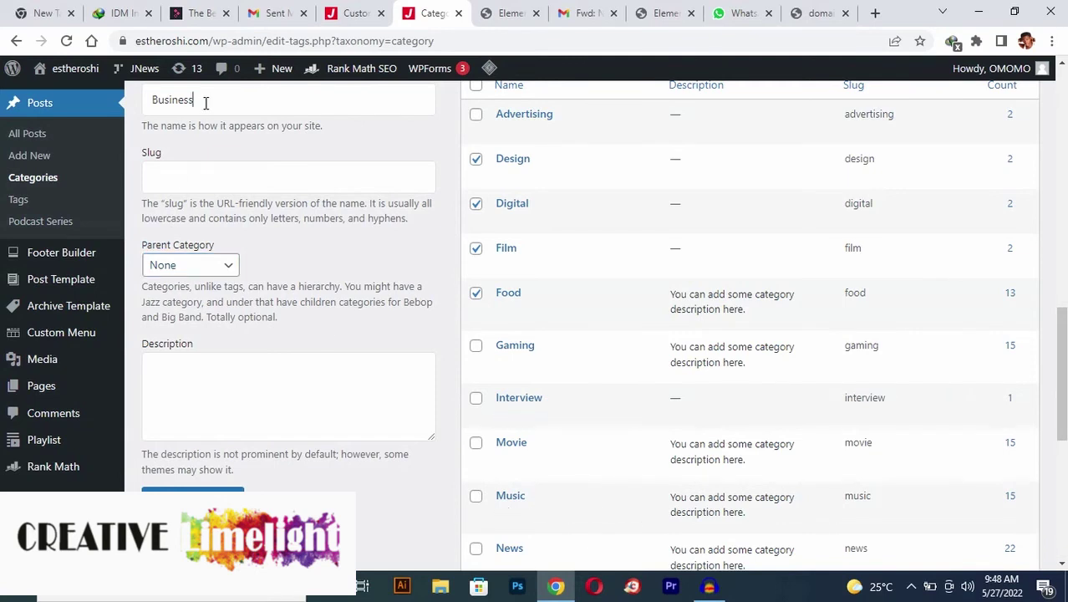
pyautogui.write('Interview')
pyautogui.click(219, 266)
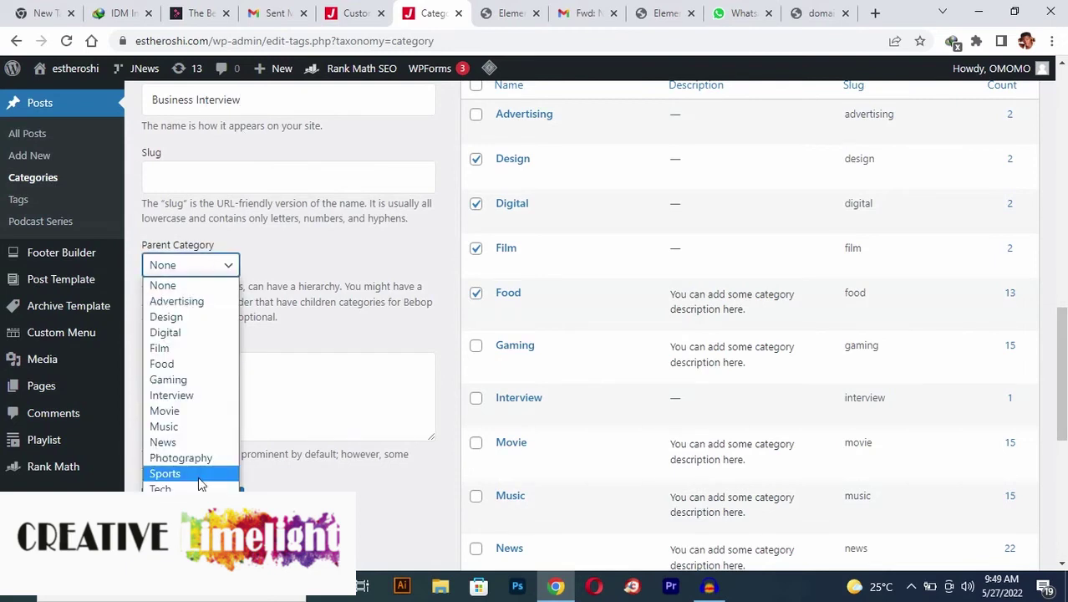
pyautogui.click(198, 393)
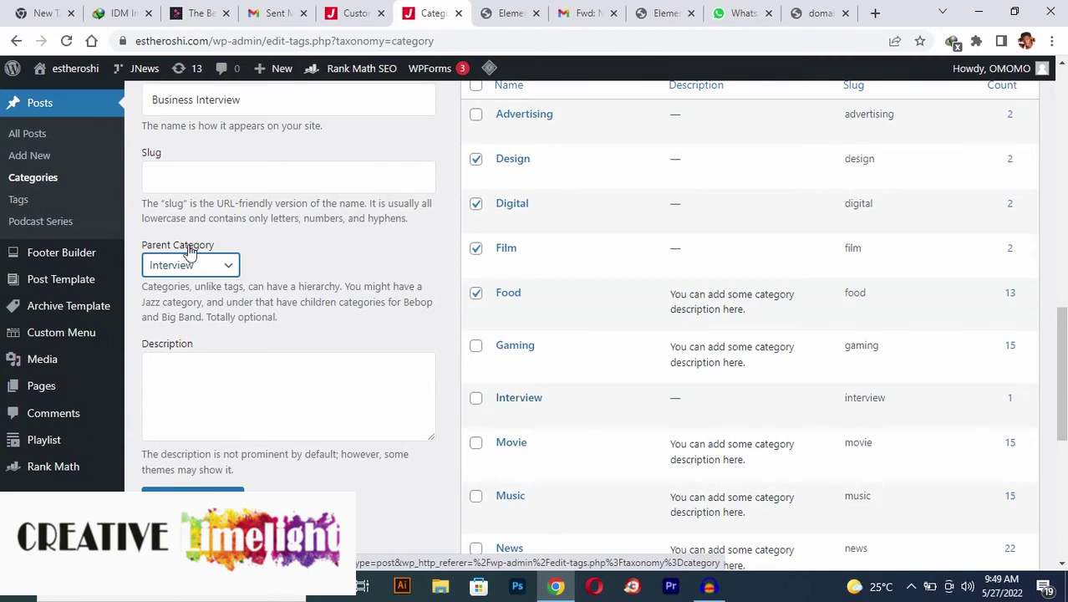
# Shorten the new category's name to Business and add it as a child of Interview.
pyautogui.click(274, 111)
pyautogui.press('BackSpace')
pyautogui.press('BackSpace')
pyautogui.press('BackSpace')
pyautogui.press('BackSpace')
pyautogui.press('BackSpace')
pyautogui.press('BackSpace')
pyautogui.press('BackSpace')
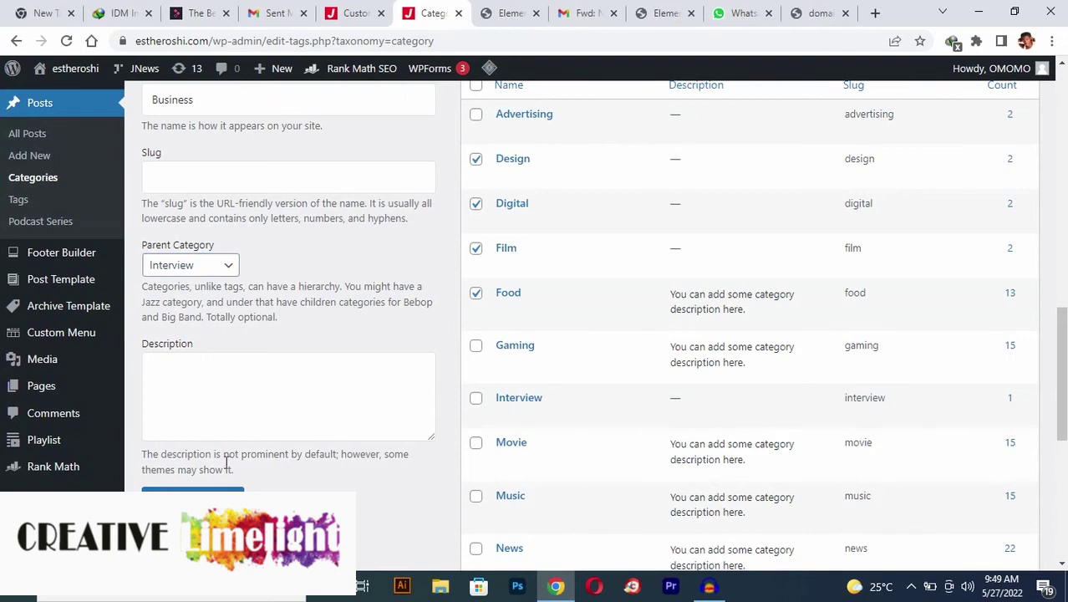
pyautogui.click(199, 421)
pyautogui.click(192, 496)
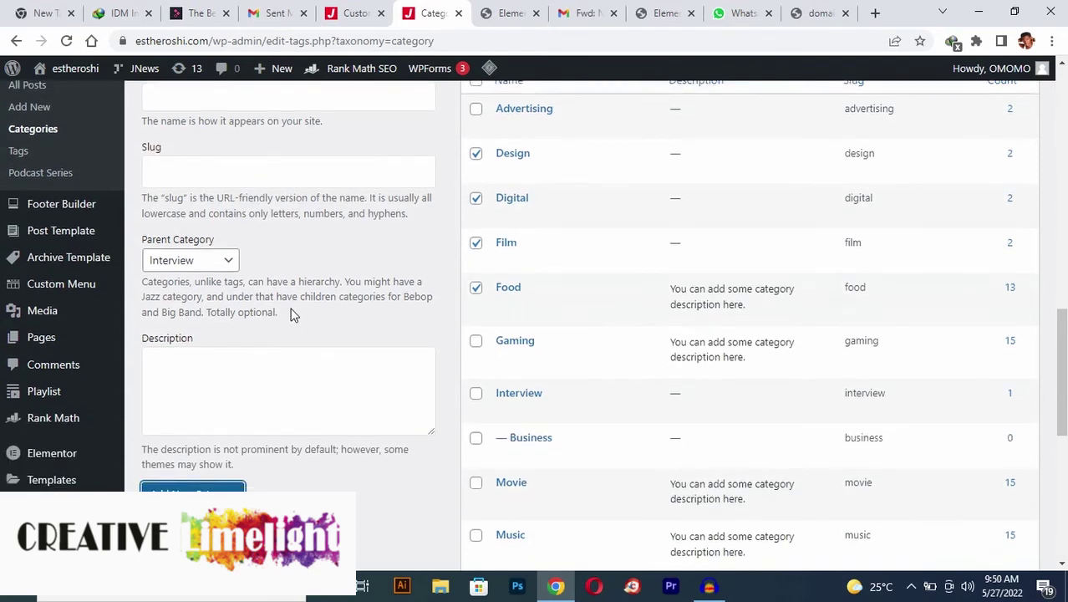
# Find the Business subcategory under Interview in the category list and open it for editing.
pyautogui.scroll(-3, 291, 312)
pyautogui.scroll(-3, 612, 338)
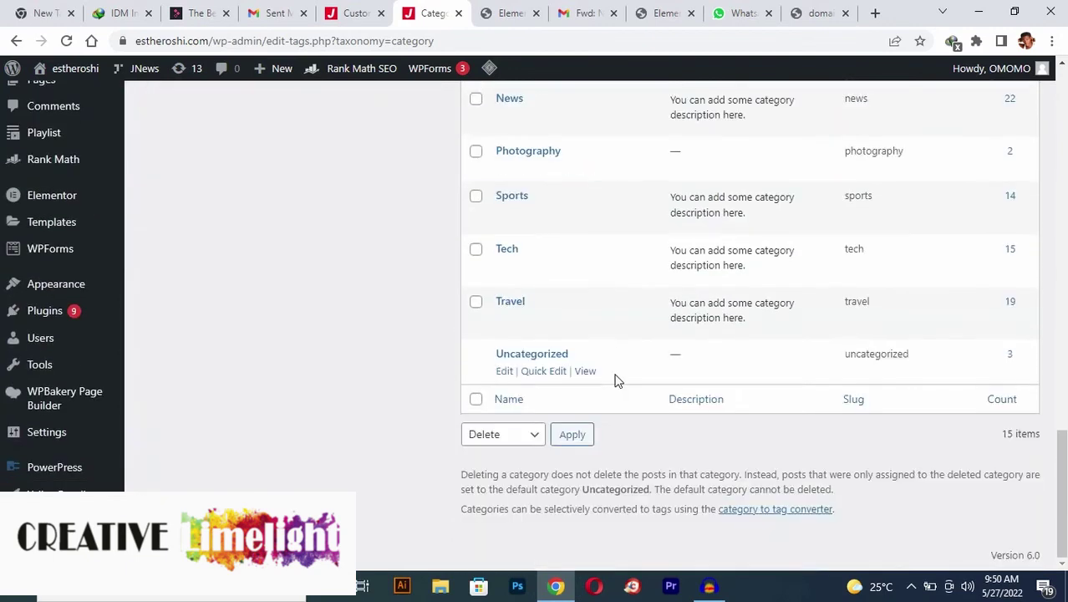
pyautogui.scroll(3, 615, 377)
pyautogui.scroll(4, 612, 379)
pyautogui.scroll(-3, 612, 379)
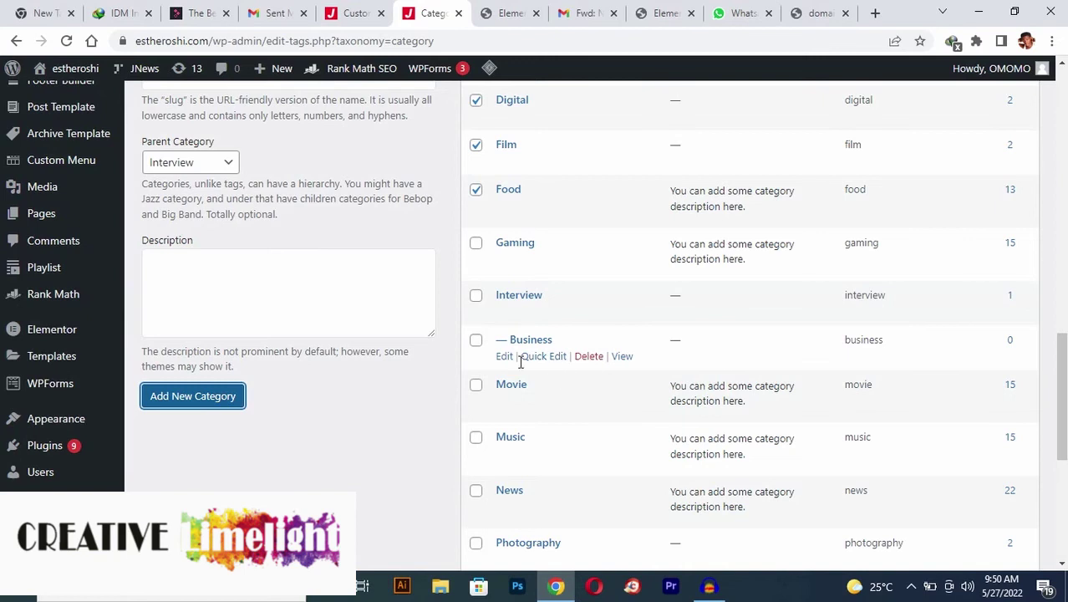
pyautogui.click(505, 356)
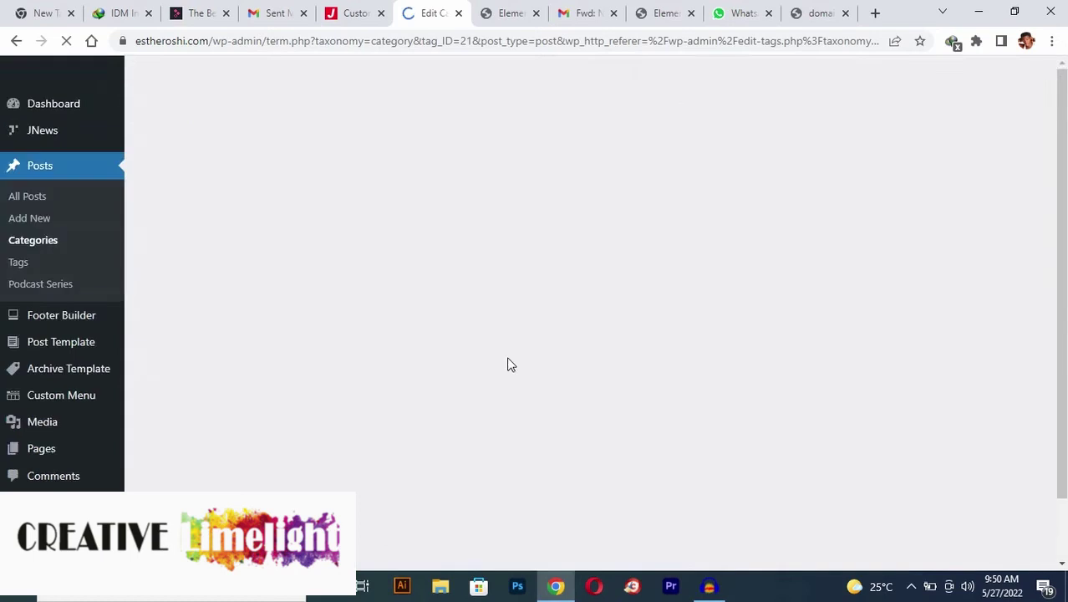
pyautogui.scroll(-10, 470, 340)
pyautogui.scroll(2, 422, 332)
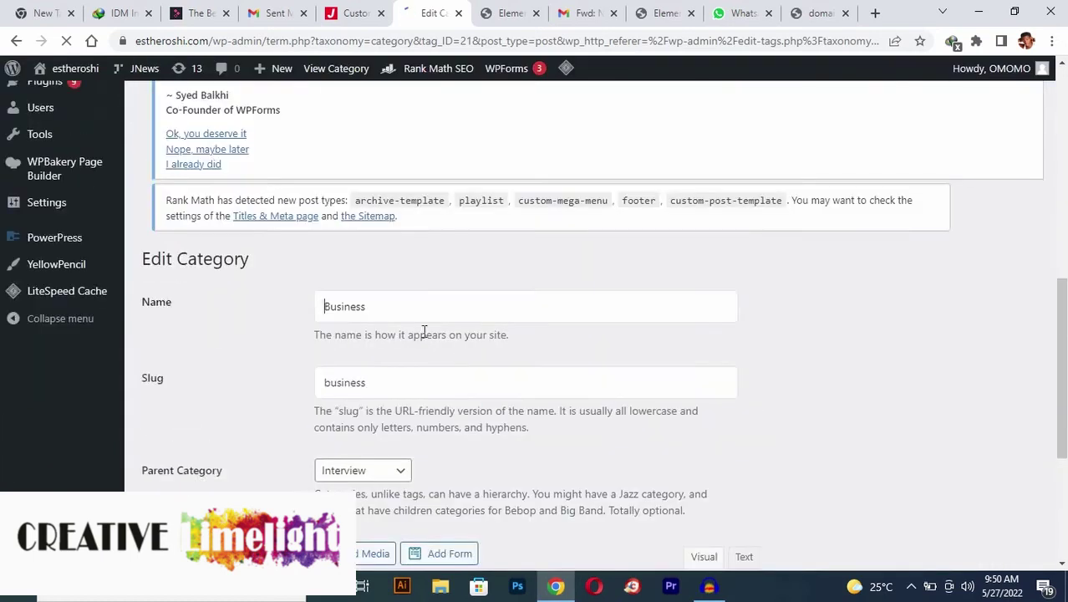
pyautogui.scroll(-1, 401, 384)
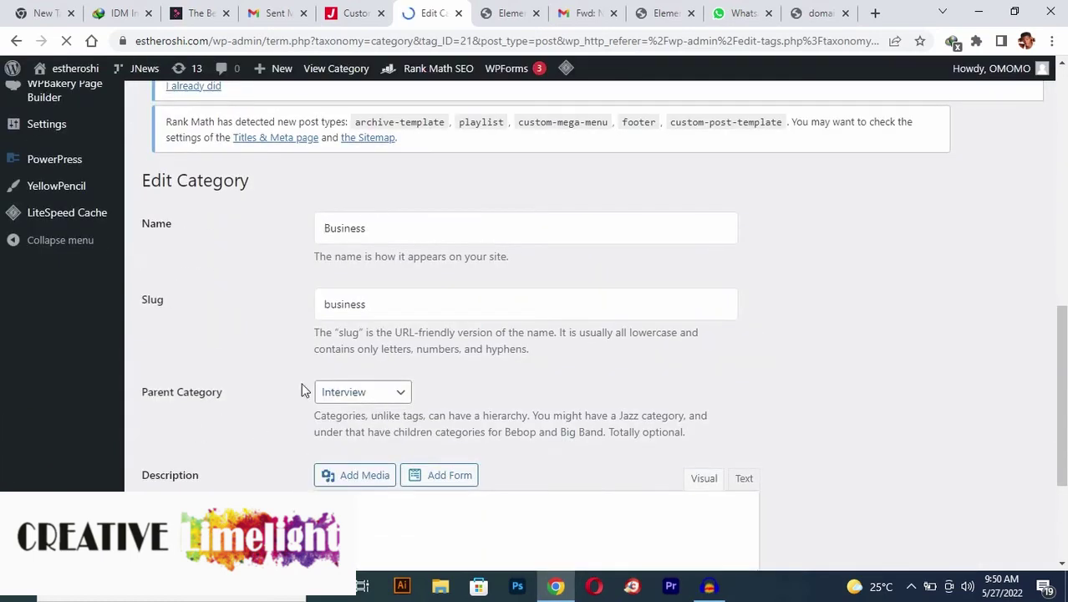
# Set the Business category's parent to None and update the category.
pyautogui.click(365, 391)
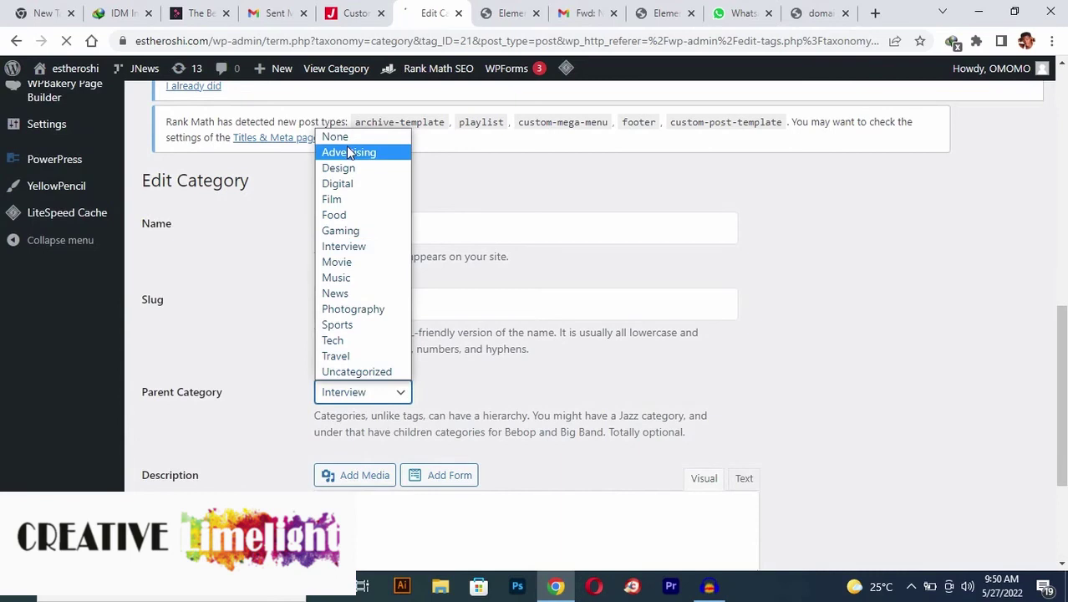
pyautogui.click(345, 135)
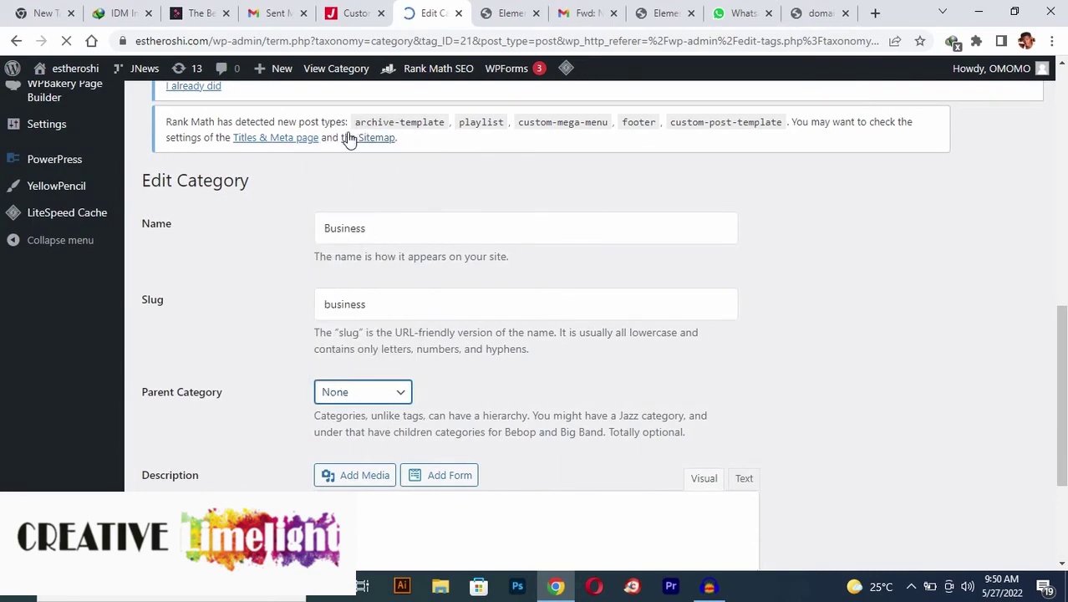
pyautogui.scroll(-3, 347, 272)
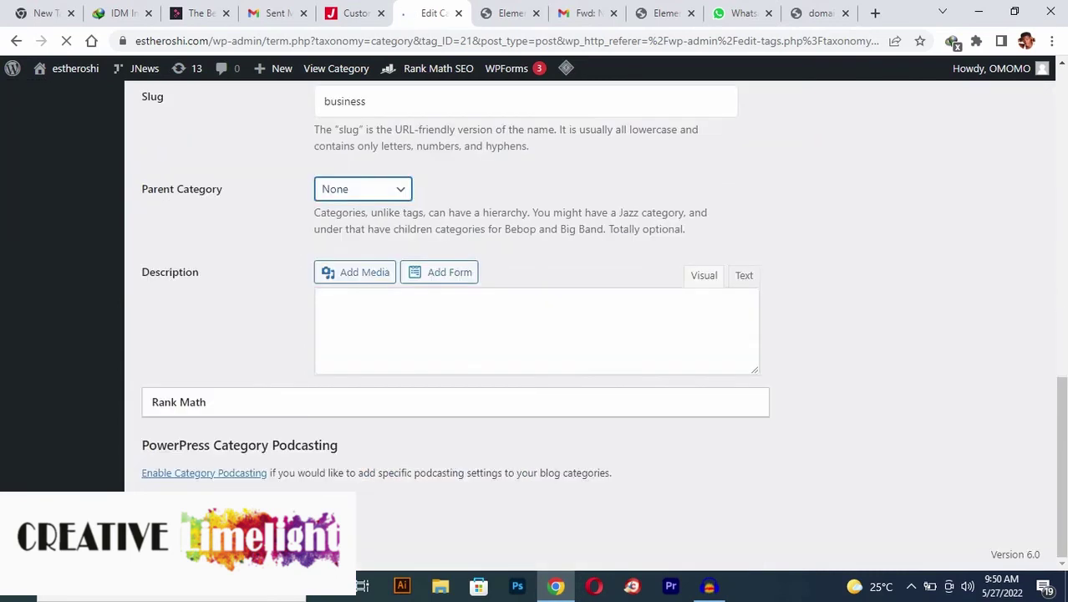
pyautogui.scroll(5, 262, 461)
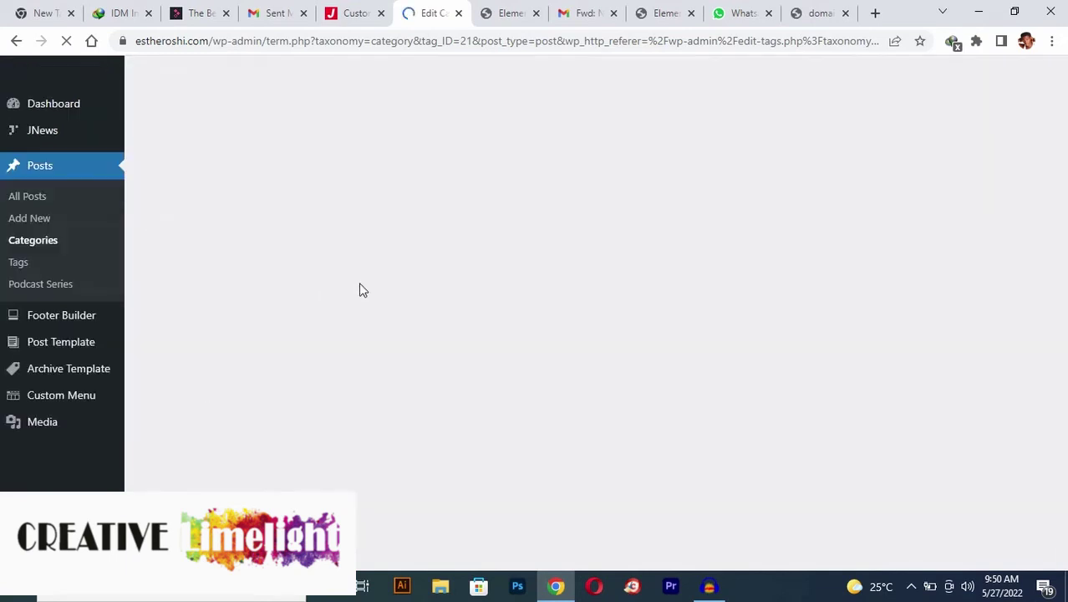
pyautogui.scroll(-1, 372, 294)
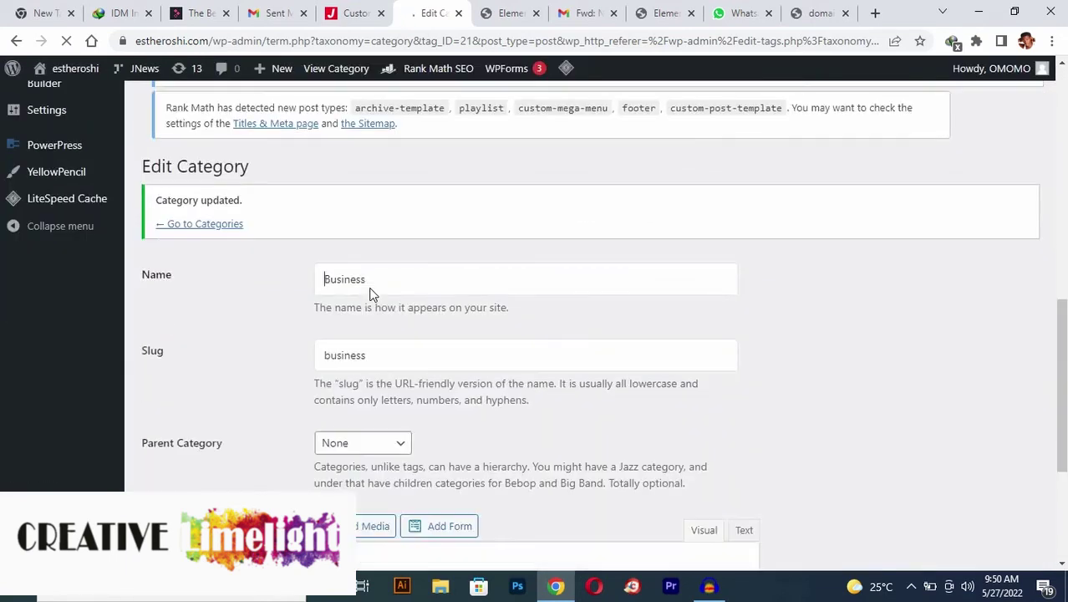
# Return to the categories list and check where the Business category is listed.
pyautogui.scroll(10, 372, 294)
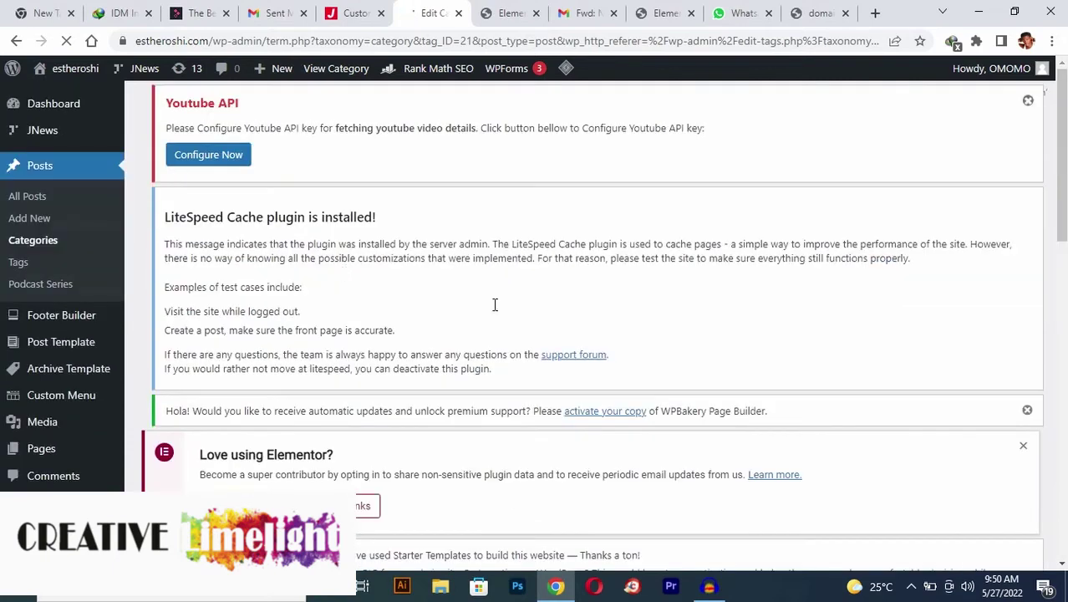
pyautogui.scroll(-2, 493, 310)
pyautogui.scroll(-8, 492, 309)
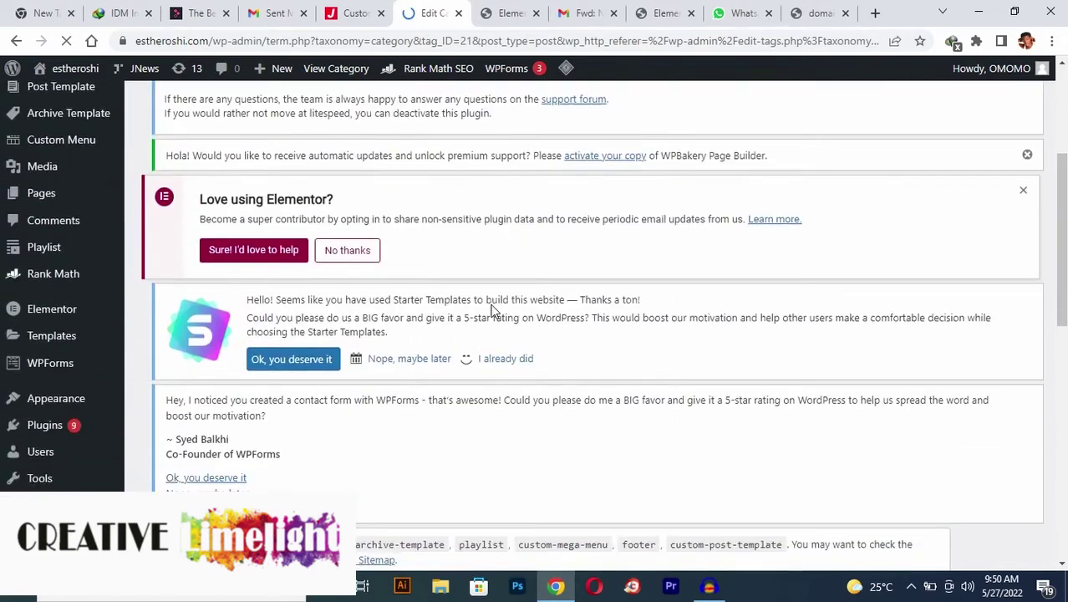
pyautogui.scroll(2, 409, 220)
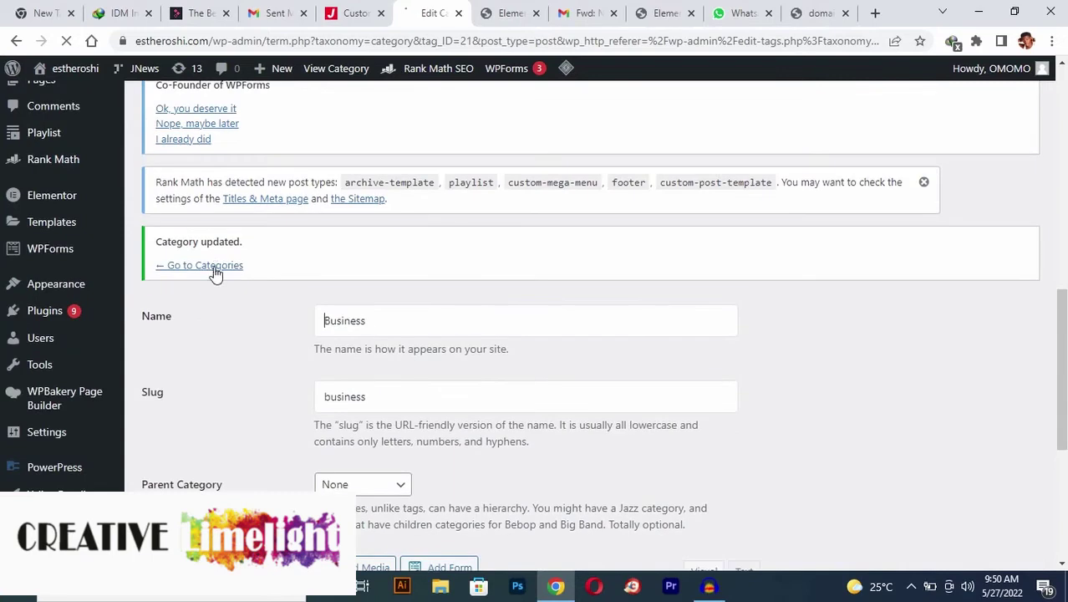
pyautogui.click(215, 269)
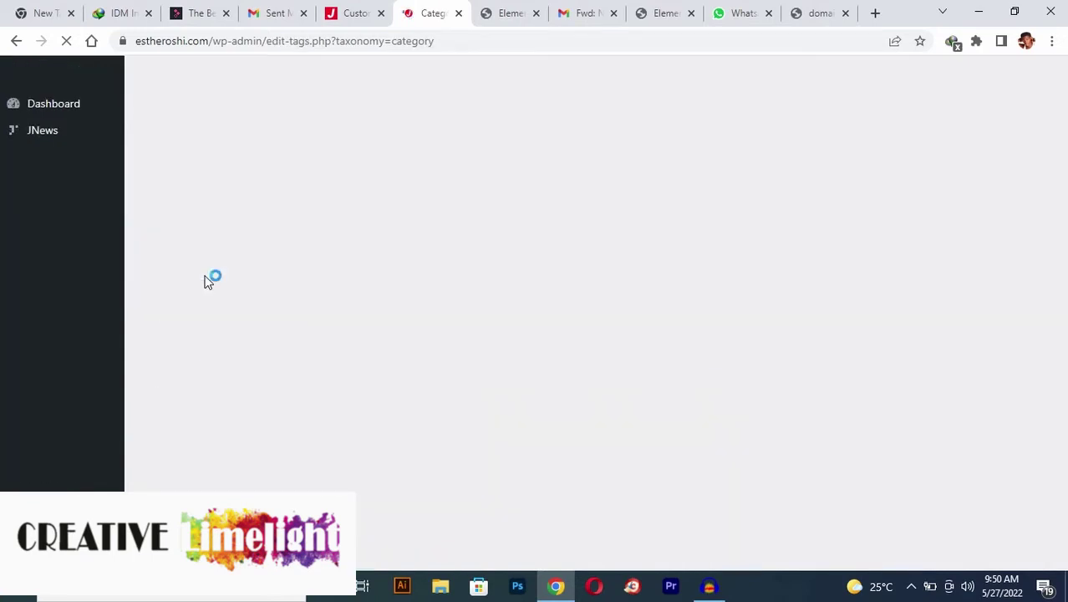
pyautogui.scroll(-8, 431, 257)
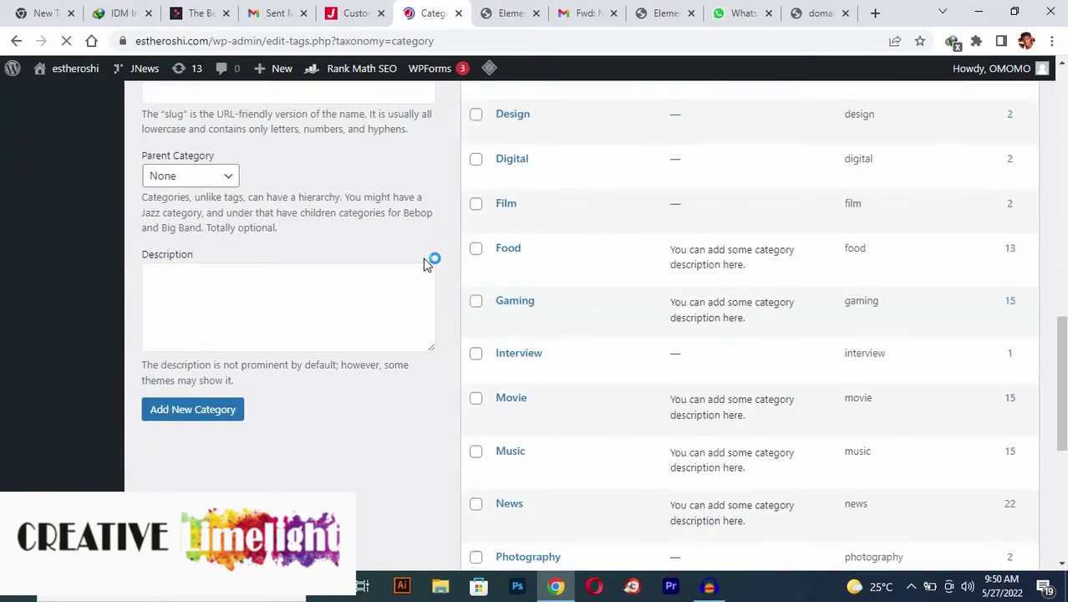
pyautogui.scroll(3, 431, 259)
pyautogui.scroll(-8, 504, 259)
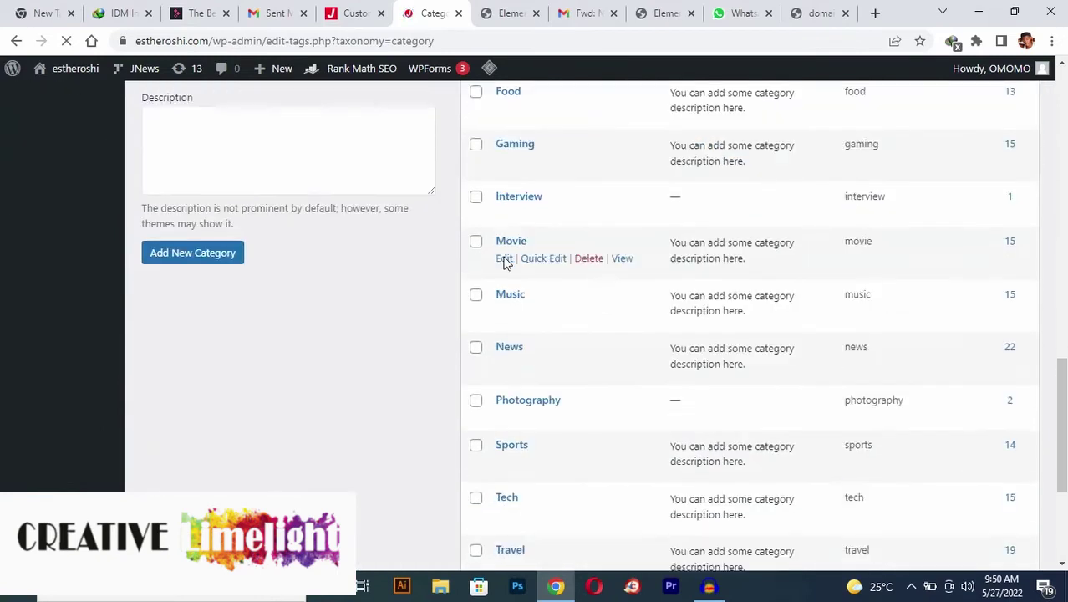
pyautogui.scroll(3, 505, 264)
pyautogui.scroll(4, 506, 262)
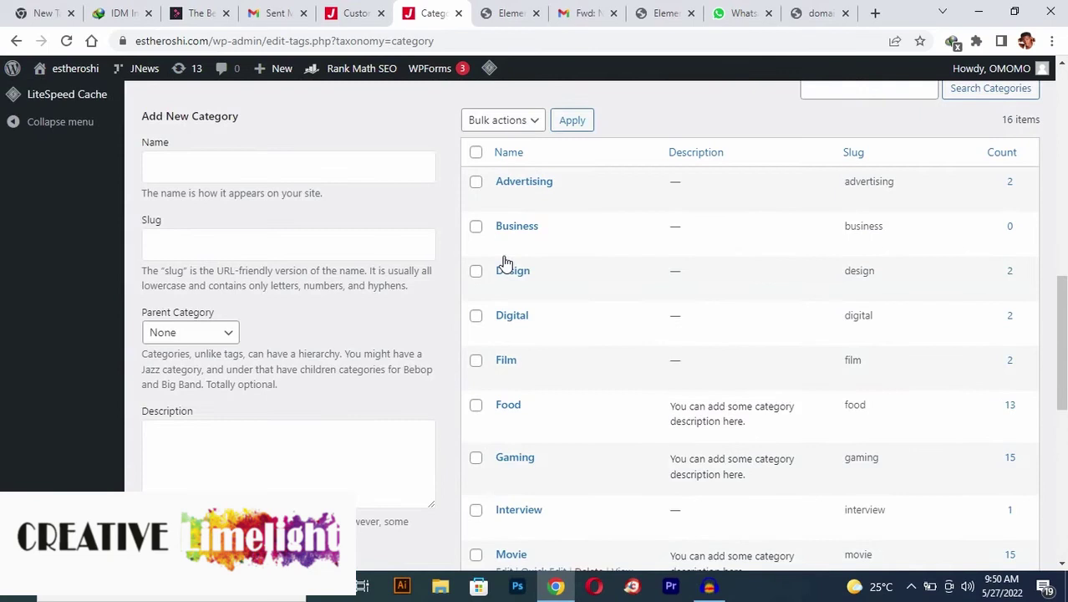
pyautogui.scroll(1, 505, 262)
pyautogui.click(400, 239)
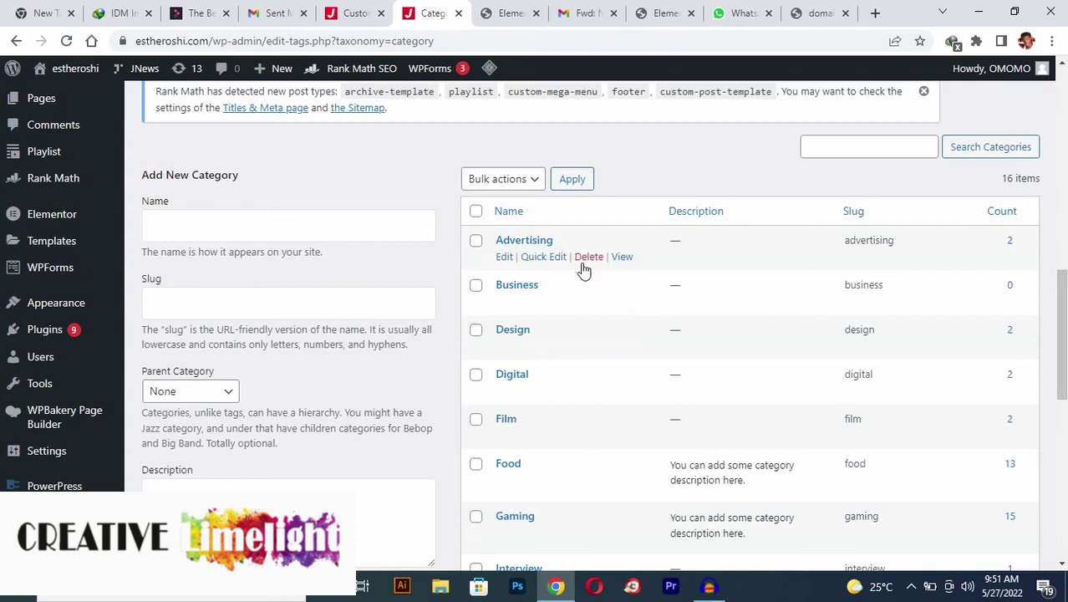
# Open the list of all posts and bring the posts table into view.
pyautogui.scroll(5, 253, 249)
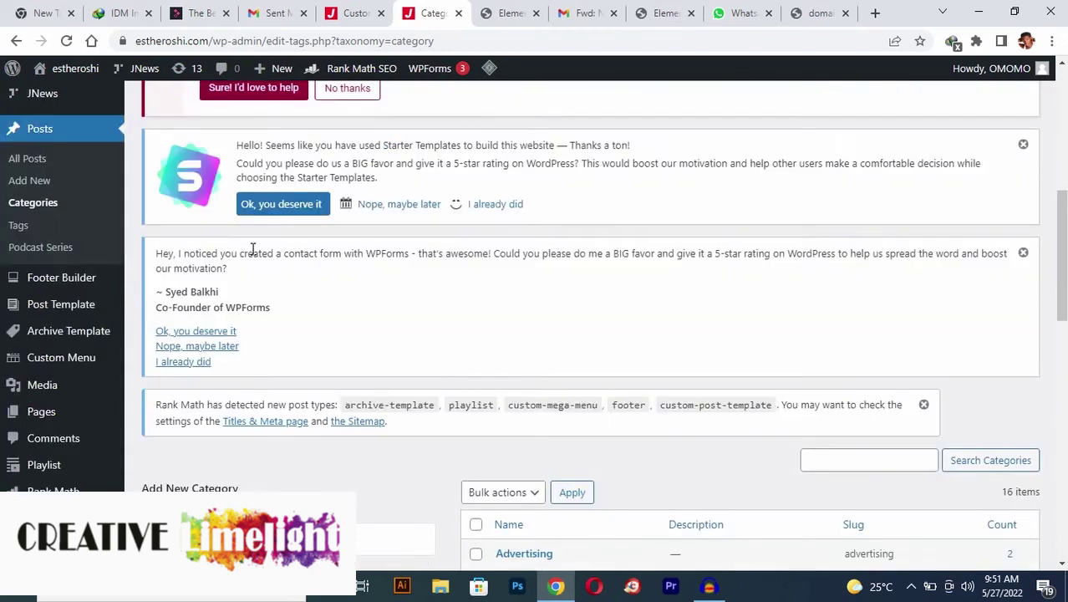
pyautogui.moveTo(102, 277)
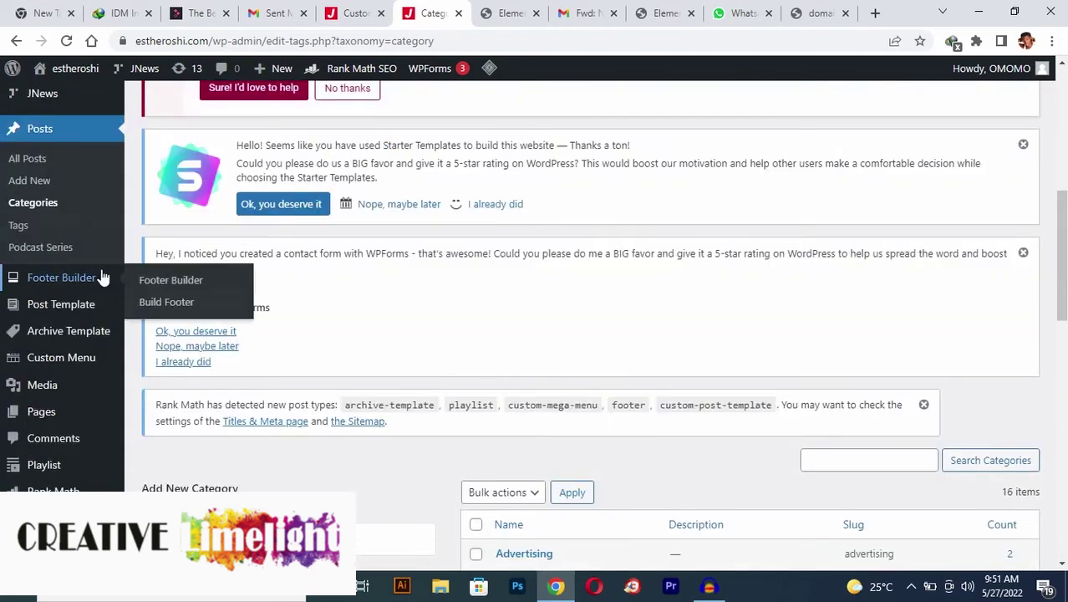
pyautogui.click(27, 161)
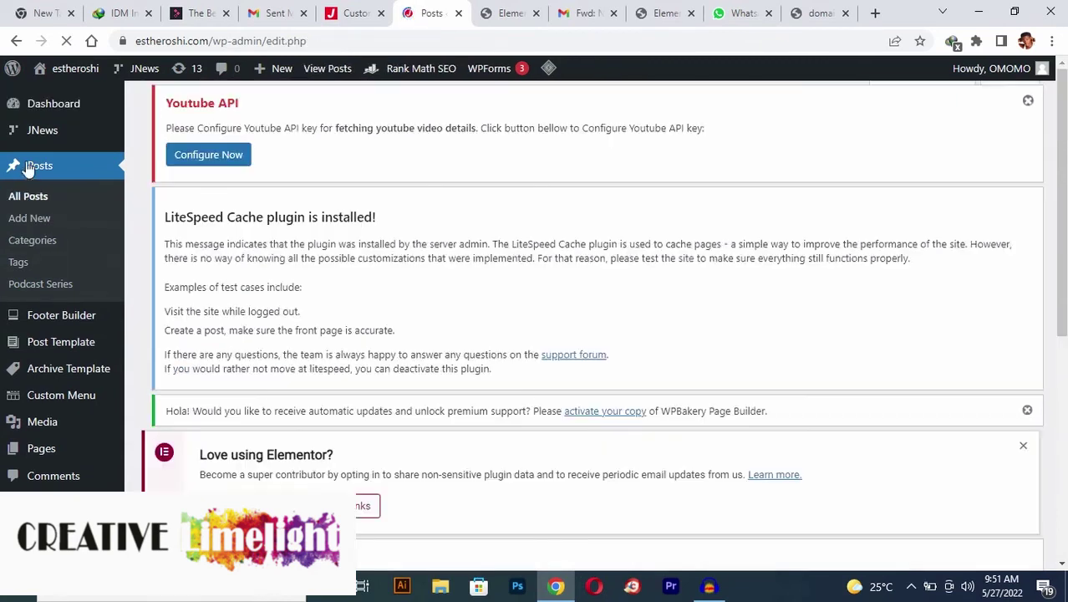
pyautogui.scroll(-2, 378, 217)
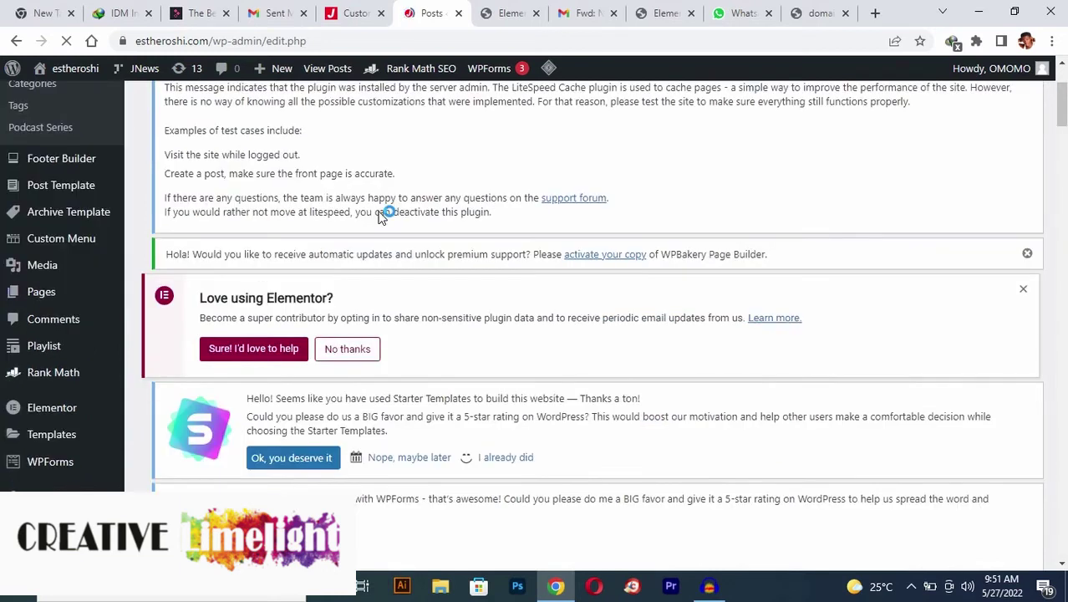
pyautogui.scroll(-2, 381, 216)
pyautogui.scroll(-3, 379, 214)
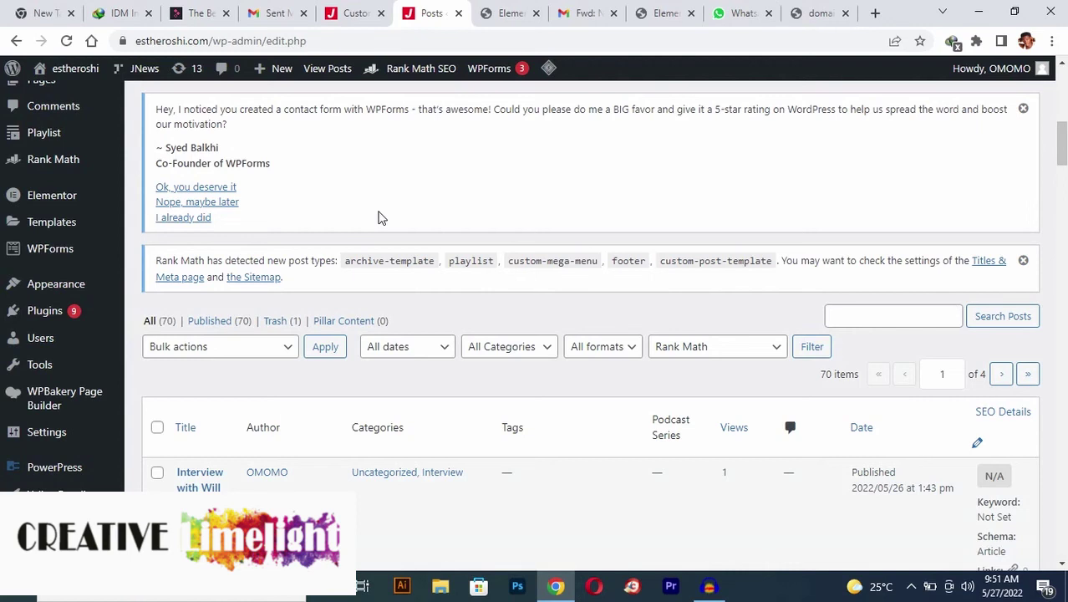
pyautogui.scroll(-4, 378, 217)
pyautogui.scroll(2, 377, 216)
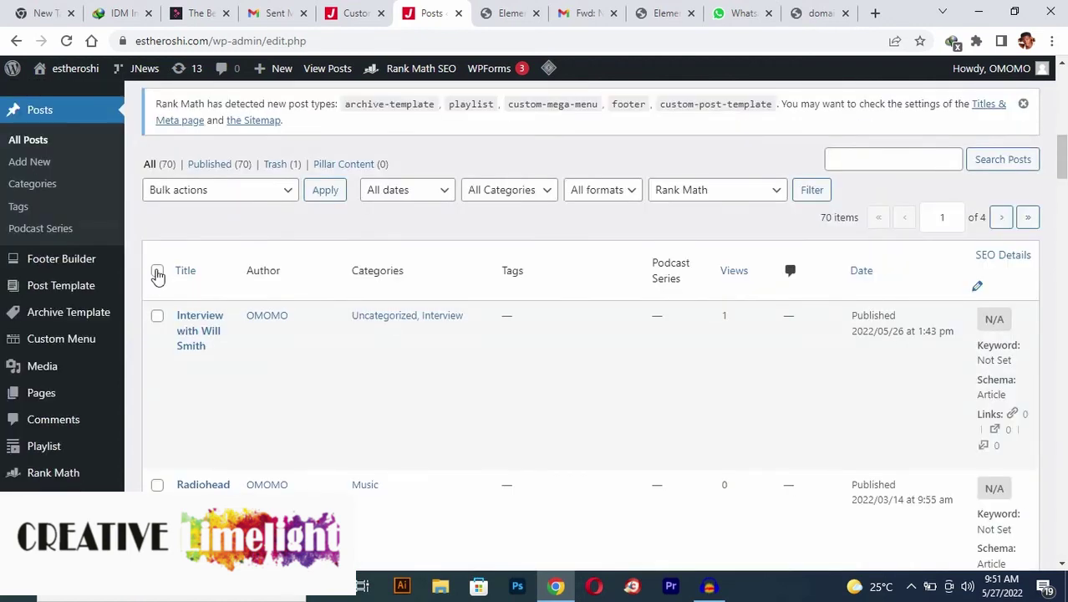
# Select every post on the page and choose Move to Trash as the bulk action, without applying it.
pyautogui.click(157, 273)
pyautogui.click(278, 191)
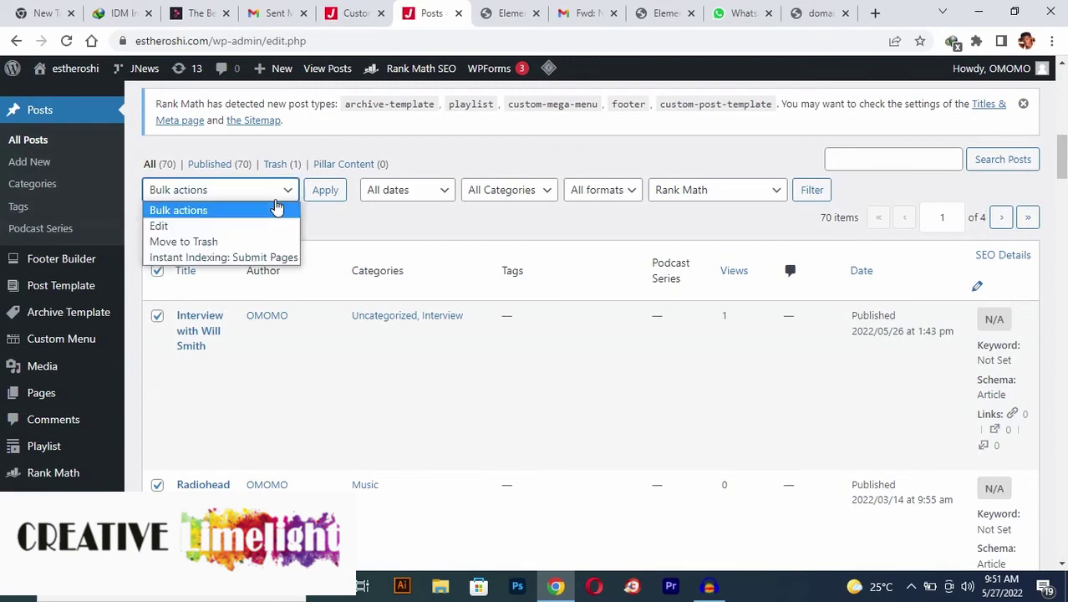
pyautogui.click(251, 242)
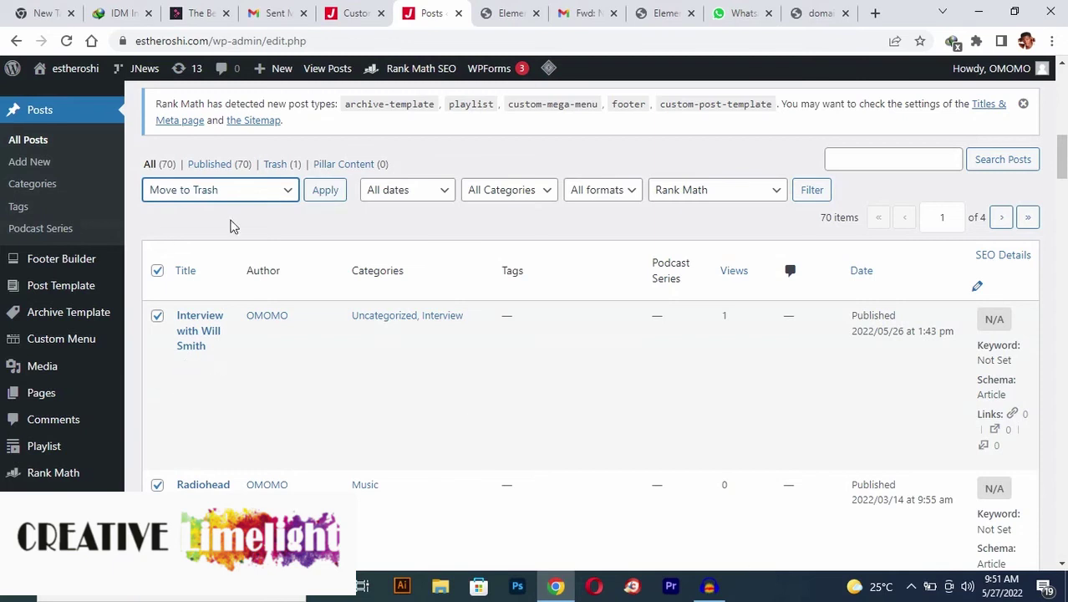
pyautogui.click(232, 224)
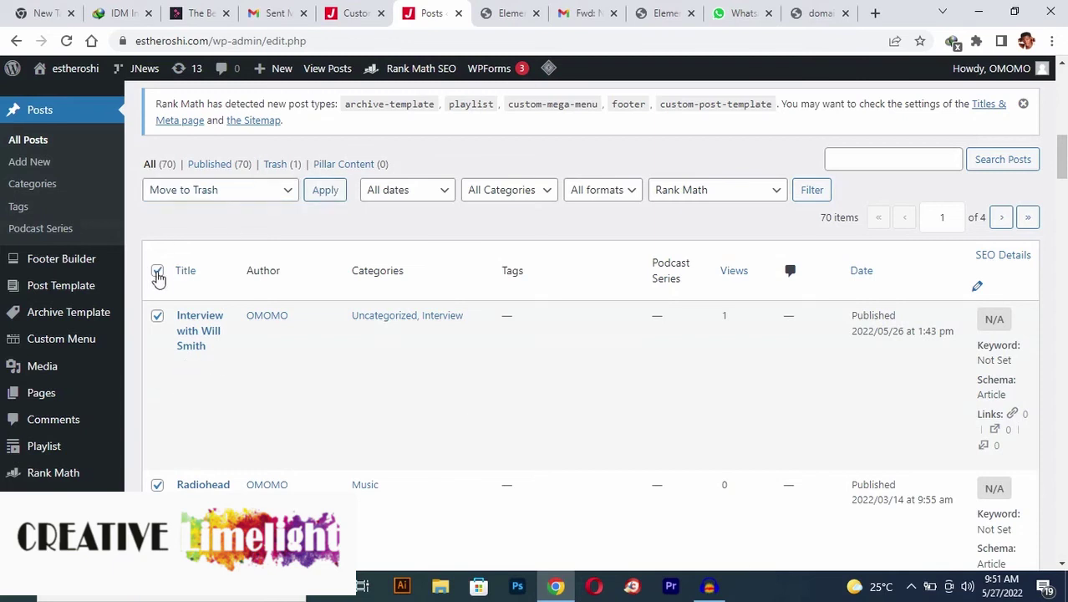
# Clear the selection of all posts in the list and start a new post.
pyautogui.click(157, 273)
pyautogui.scroll(-15, 350, 325)
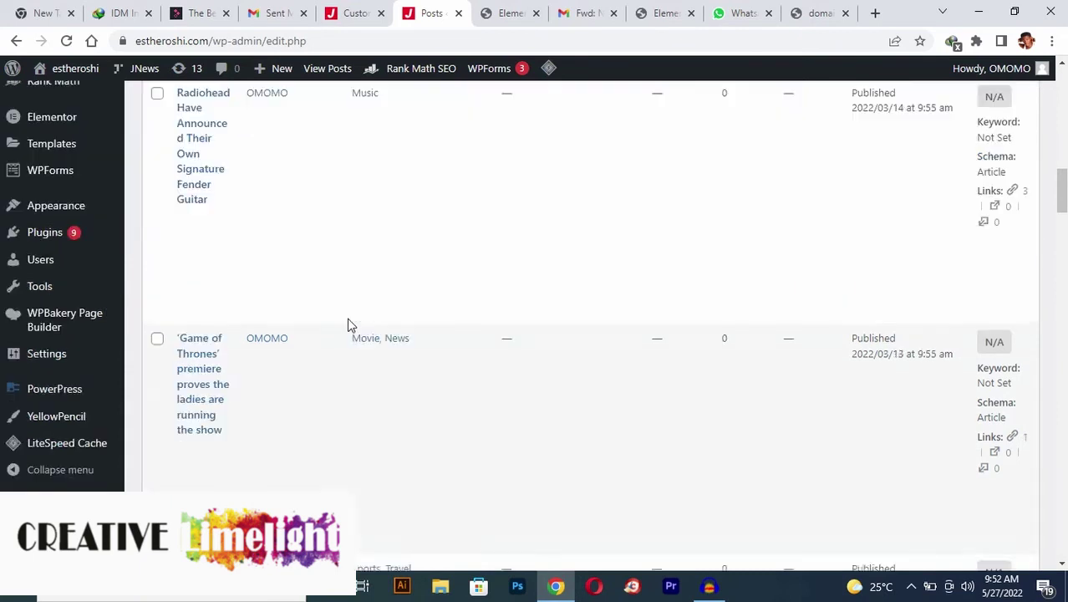
pyautogui.scroll(-5, 349, 324)
pyautogui.scroll(15, 349, 324)
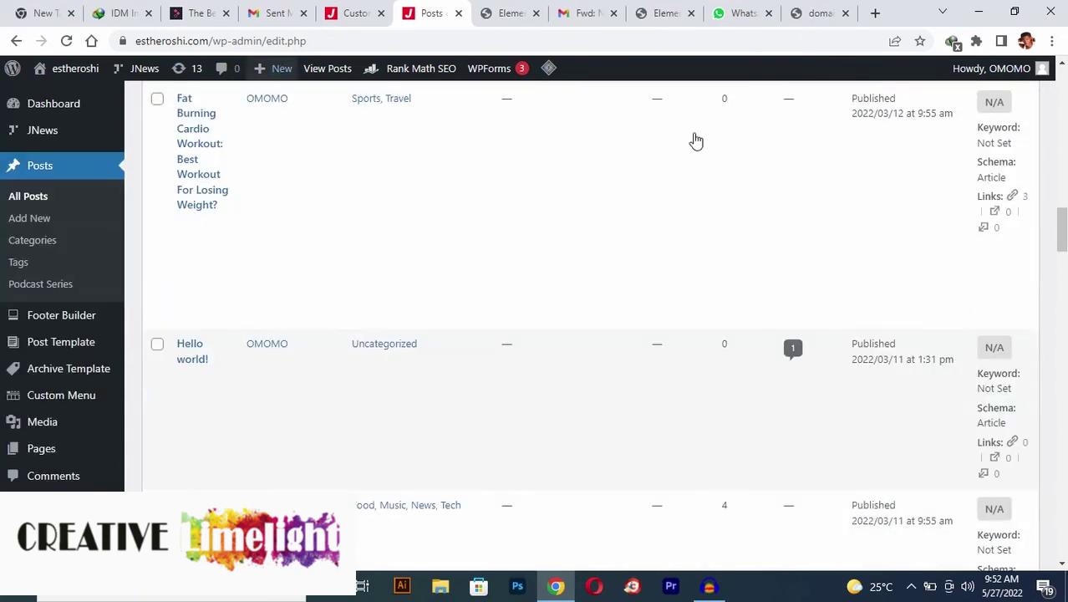
pyautogui.scroll(10, 395, 173)
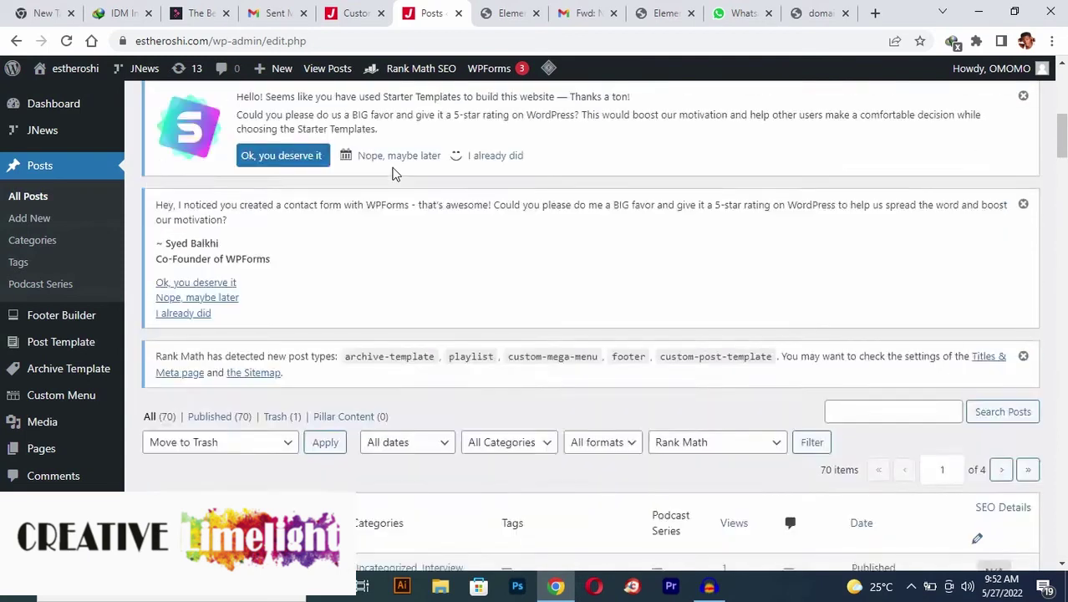
pyautogui.scroll(2, 395, 173)
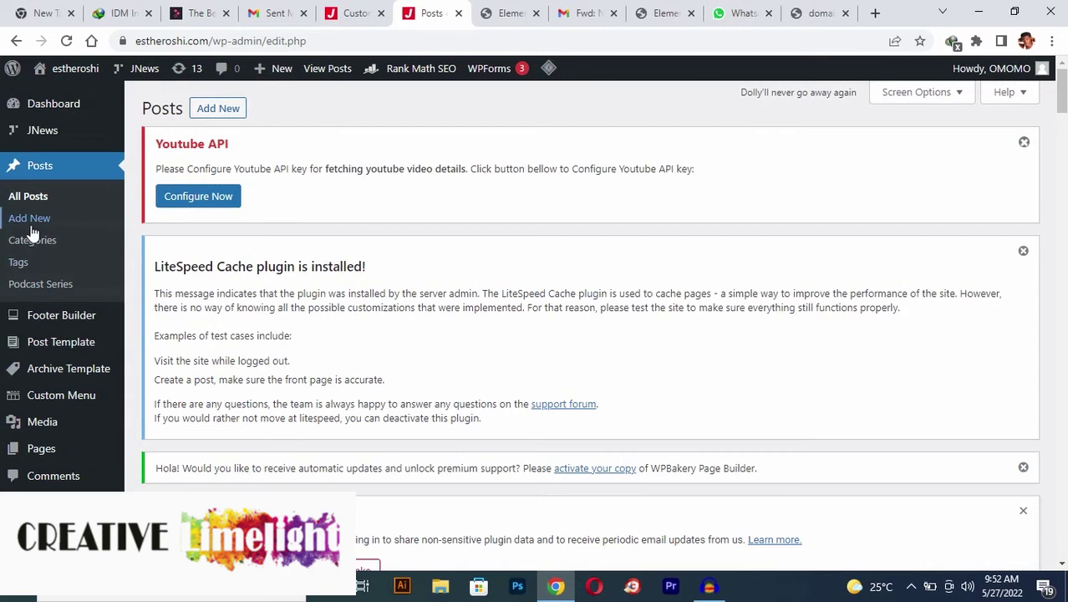
pyautogui.click(226, 117)
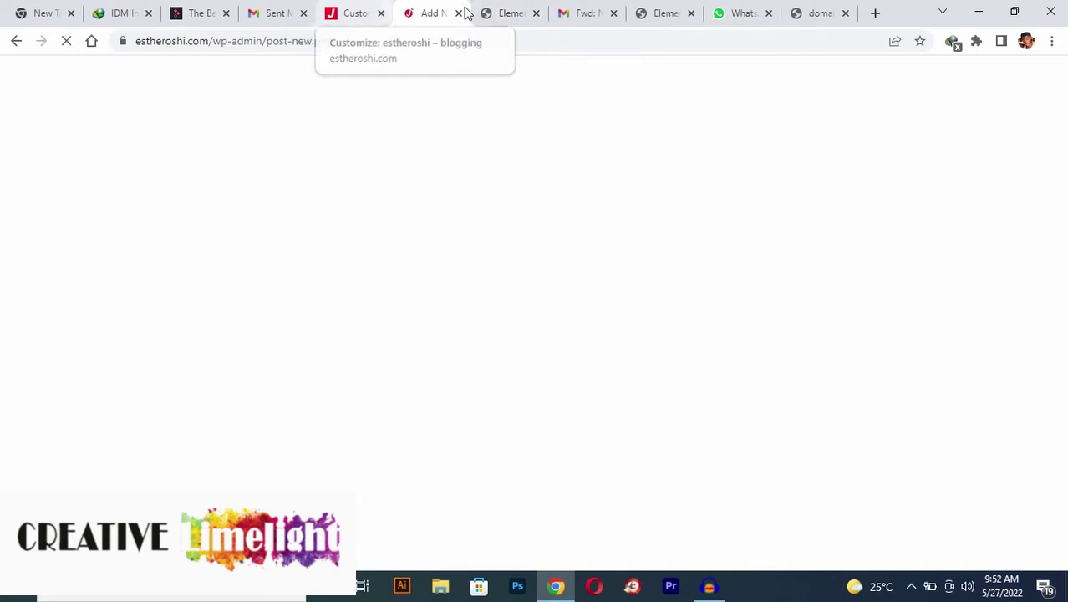
# In the browser tab holding the Elementor page for post 324, search Google for an interview with Dangote.
pyautogui.click(498, 18)
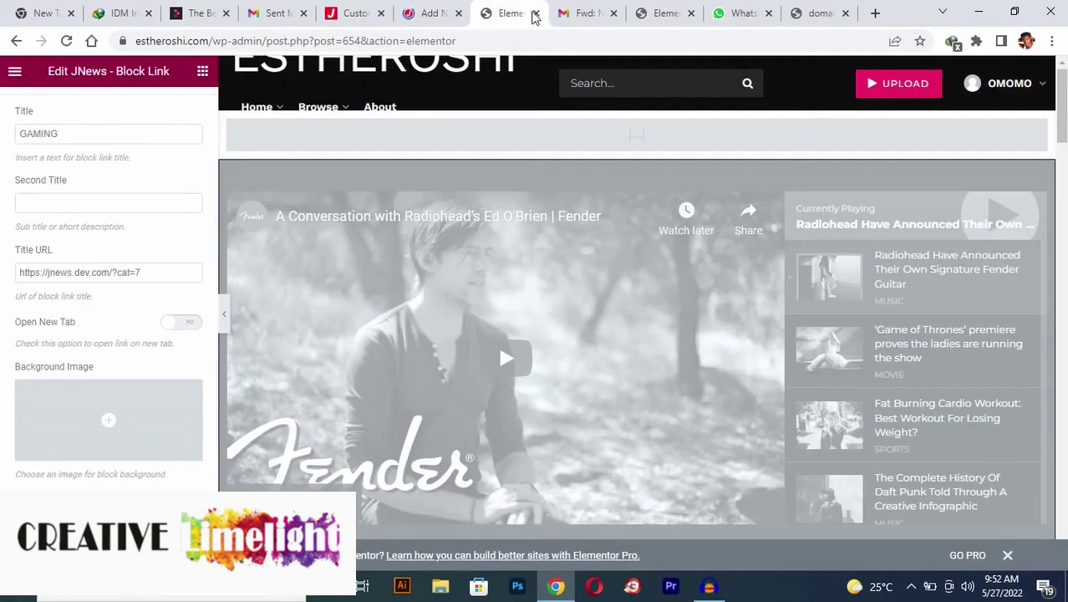
pyautogui.click(563, 18)
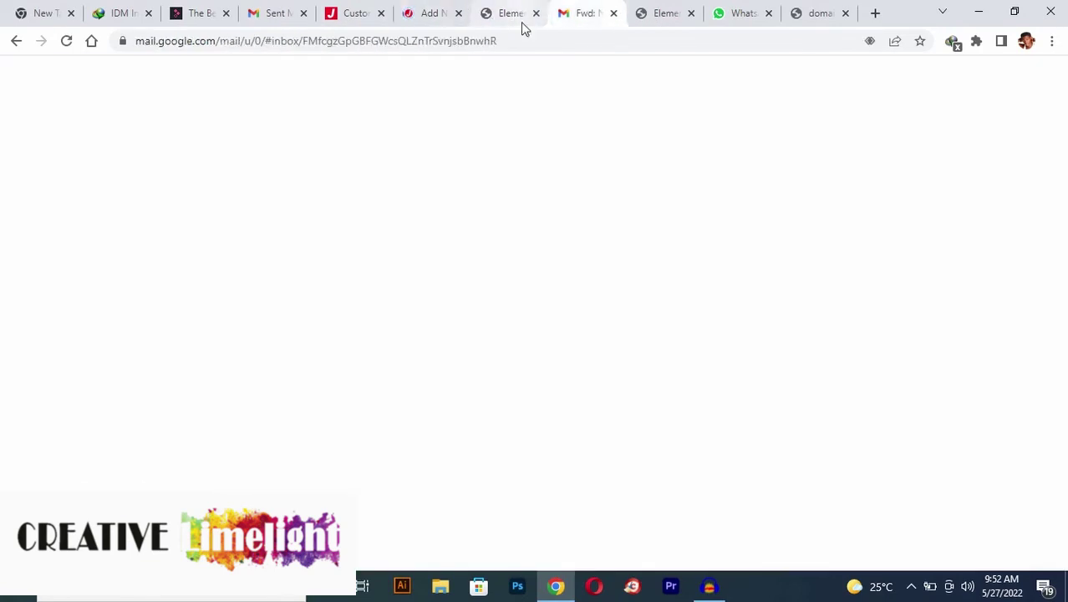
pyautogui.click(660, 13)
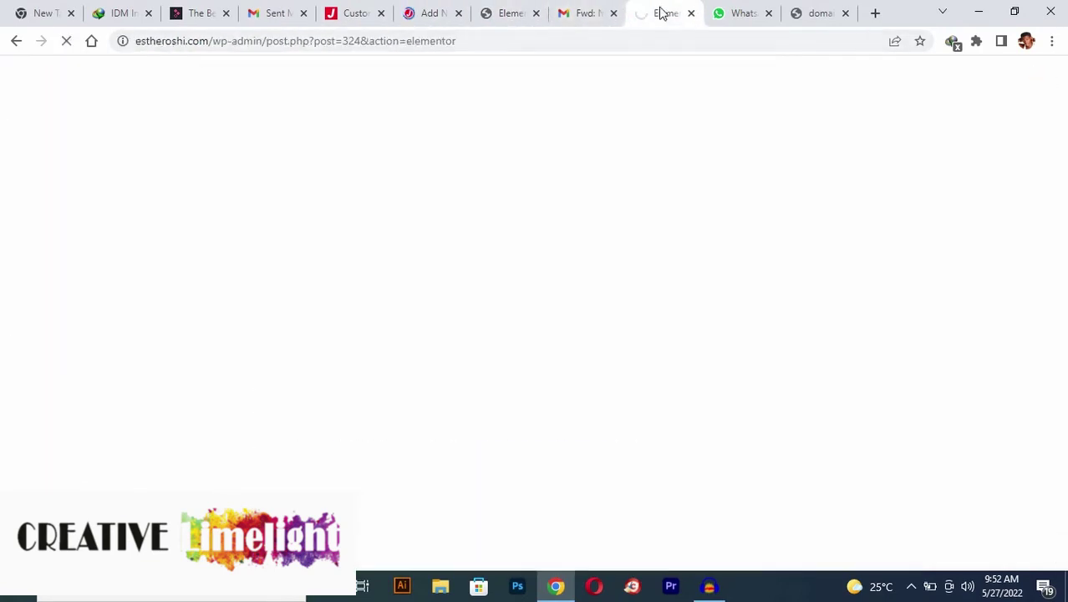
pyautogui.click(584, 51)
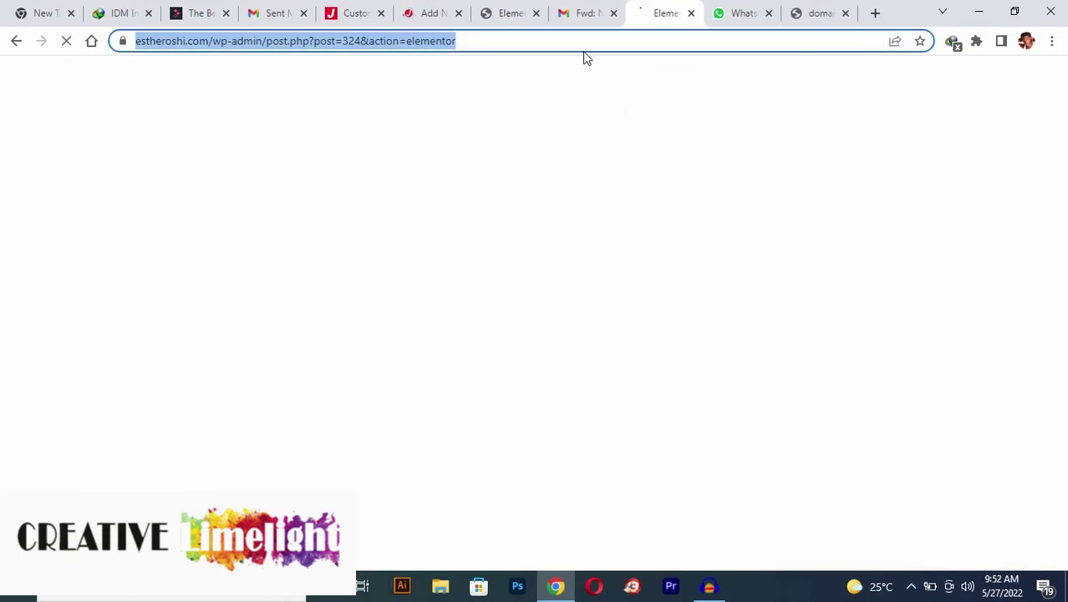
pyautogui.press('BackSpace')
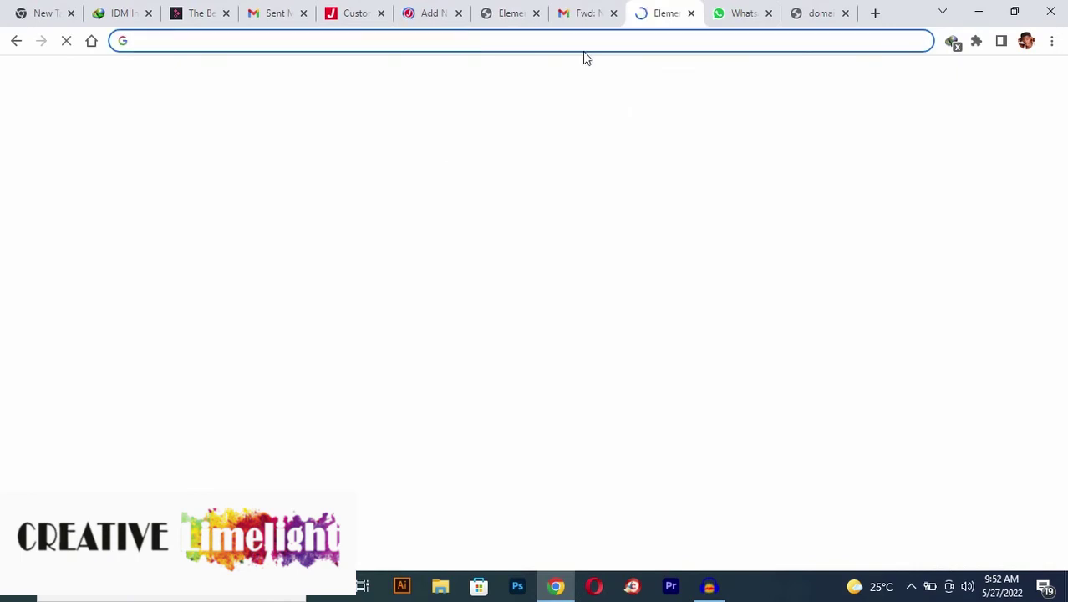
pyautogui.write('ubterv')
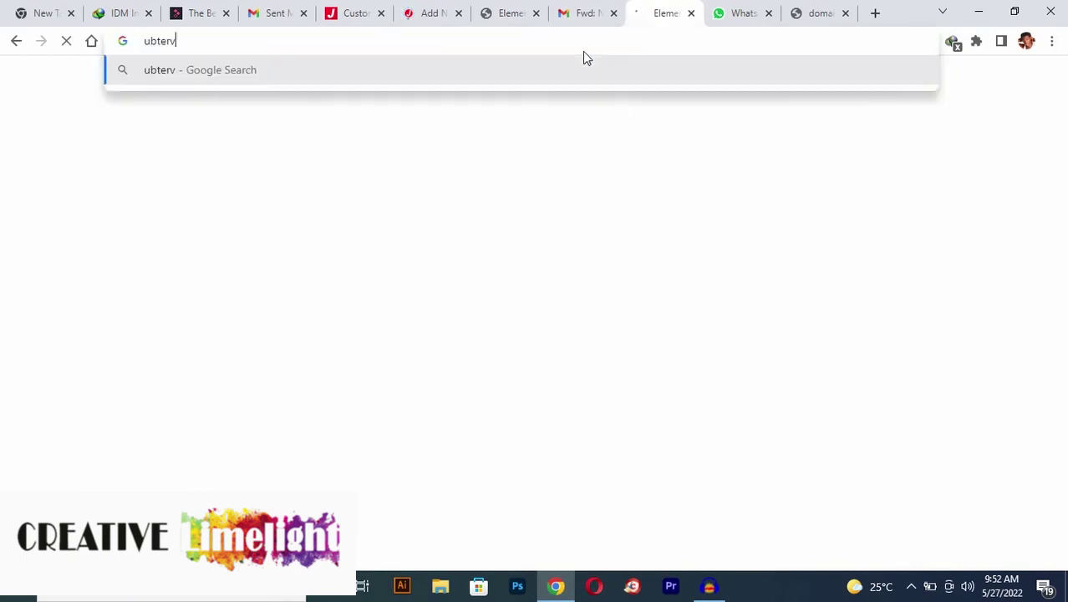
pyautogui.write('iew with do')
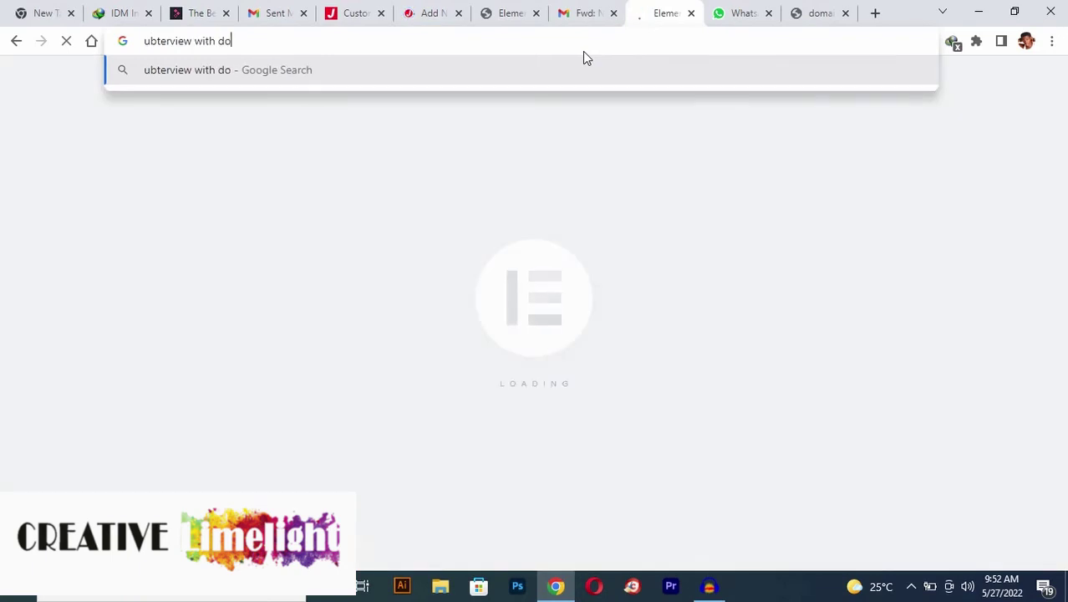
pyautogui.press('BackSpace')
pyautogui.write('an')
pyautogui.press('BackSpace')
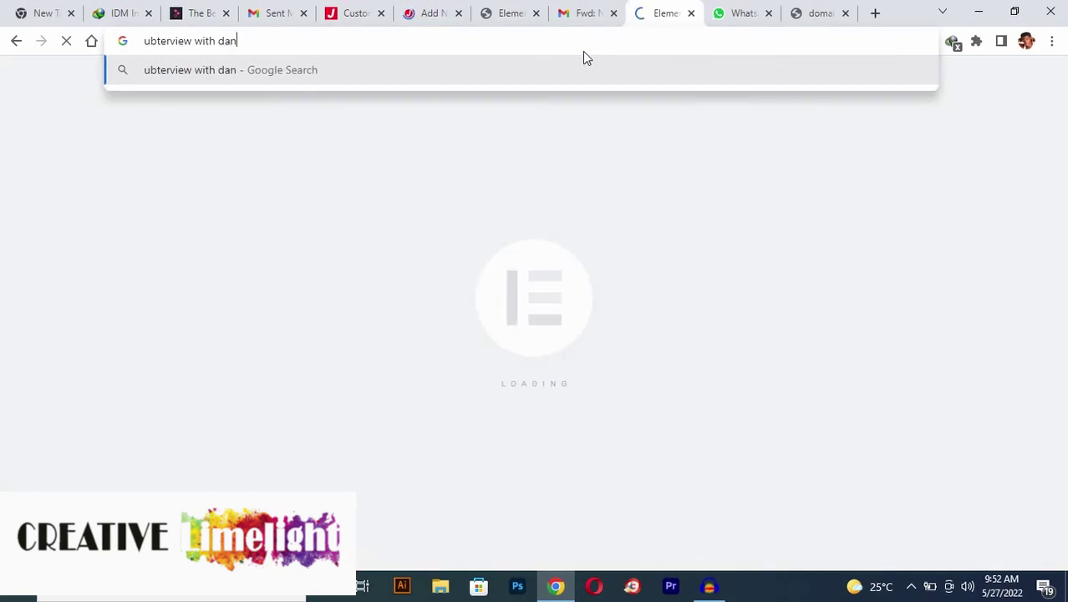
pyautogui.write('gote')
pyautogui.press('Return')
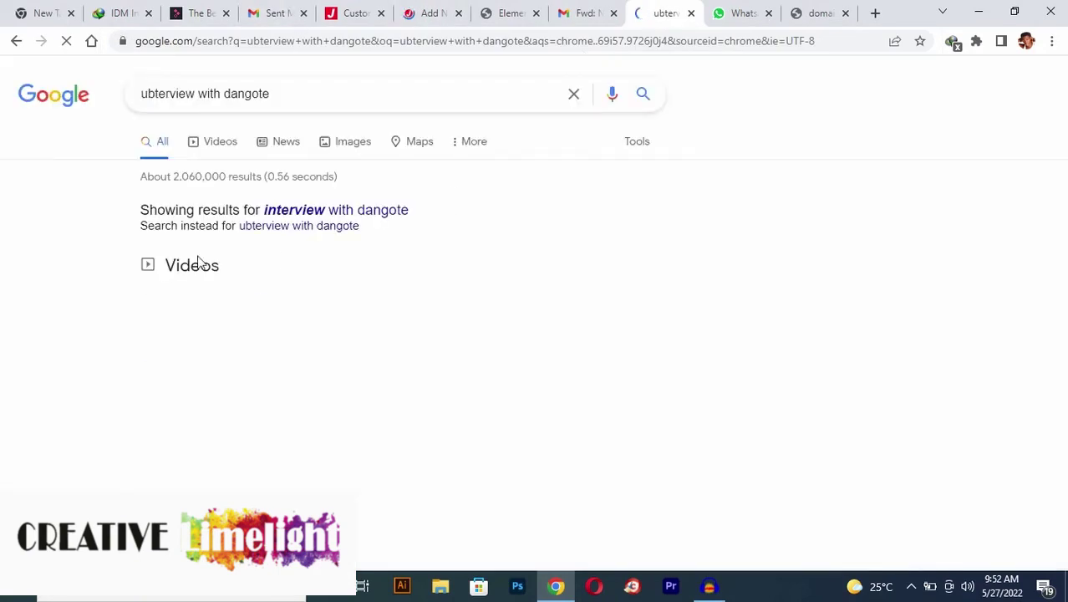
# Open the New African article "The Big Interview: Aliko Dangote - In for the long haul" and go to its opening paragraph.
pyautogui.scroll(-15, 332, 291)
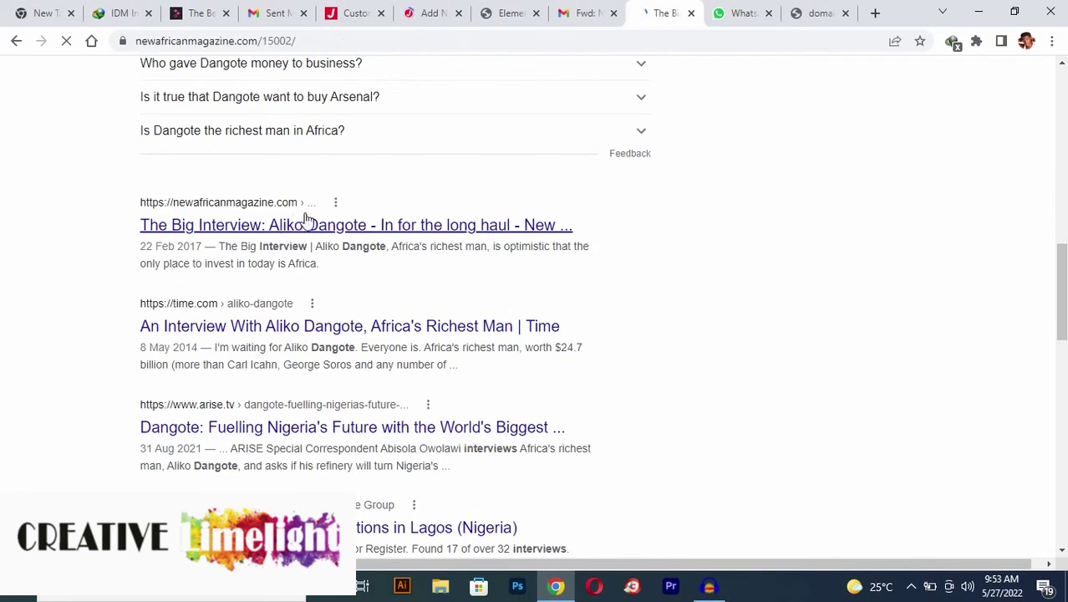
pyautogui.scroll(-10, 374, 256)
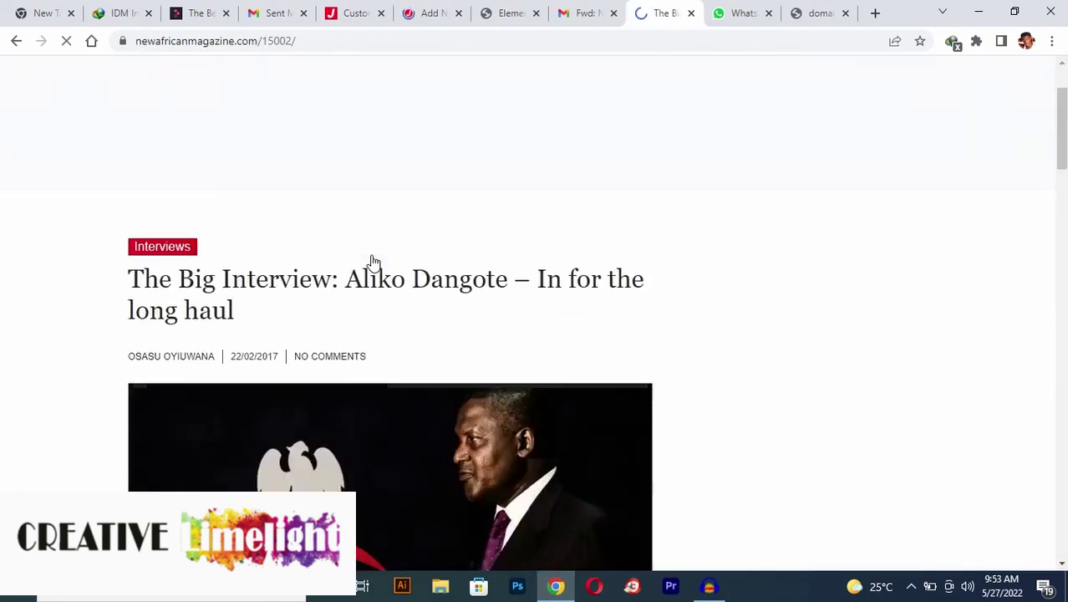
pyautogui.scroll(1, 374, 262)
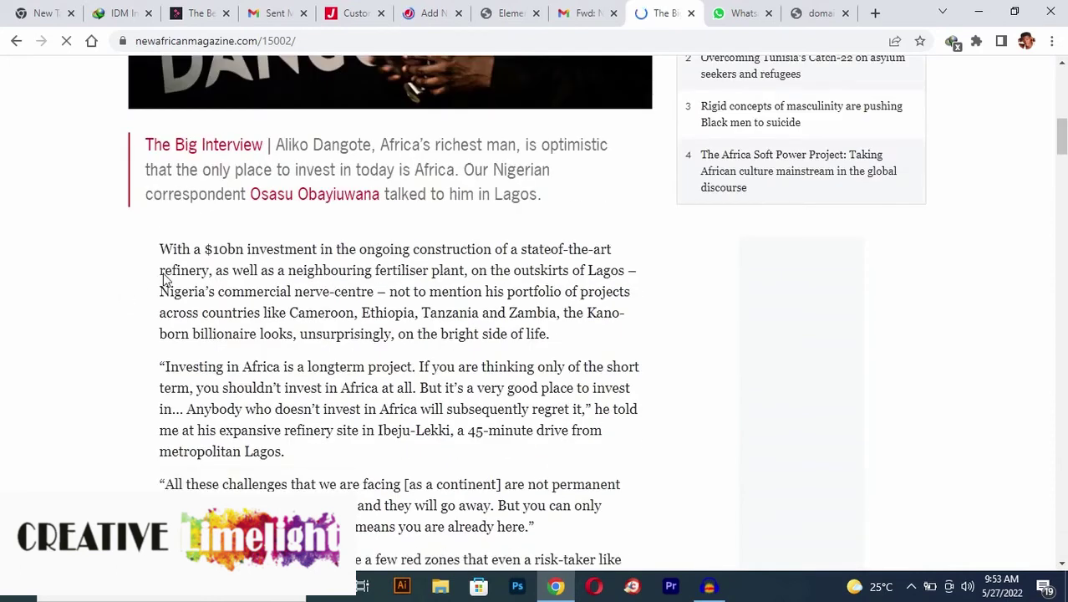
pyautogui.moveTo(160, 249); pyautogui.dragTo(479, 246)
pyautogui.scroll(-3, 346, 474)
pyautogui.scroll(-4, 346, 472)
pyautogui.scroll(-8, 346, 472)
pyautogui.scroll(-10, 346, 468)
pyautogui.scroll(-8, 345, 470)
pyautogui.scroll(-7, 347, 472)
pyautogui.scroll(-10, 345, 471)
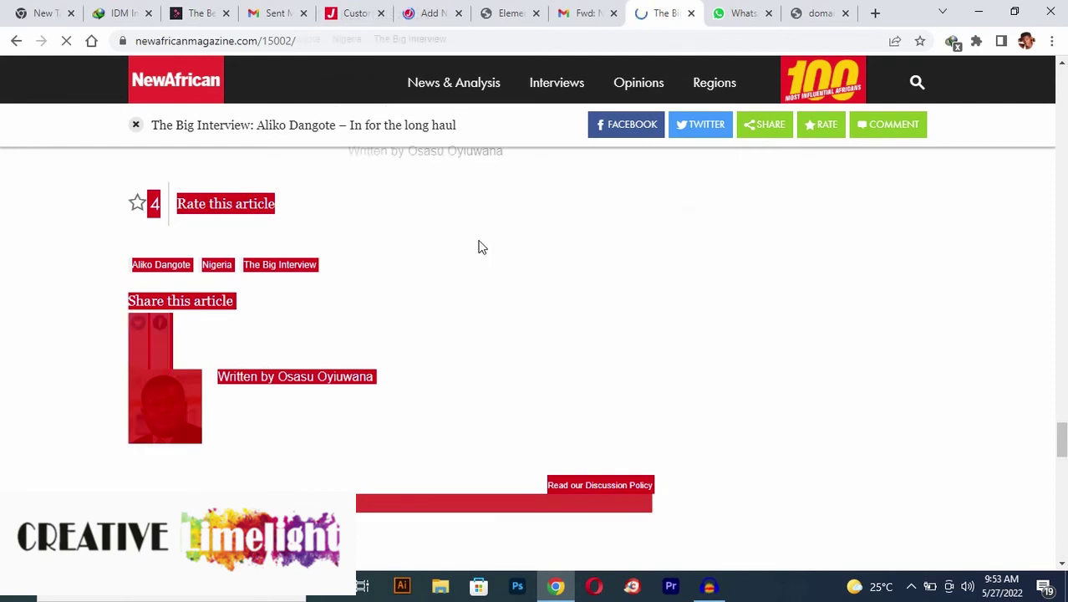
pyautogui.click(529, 167)
pyautogui.scroll(5, 529, 168)
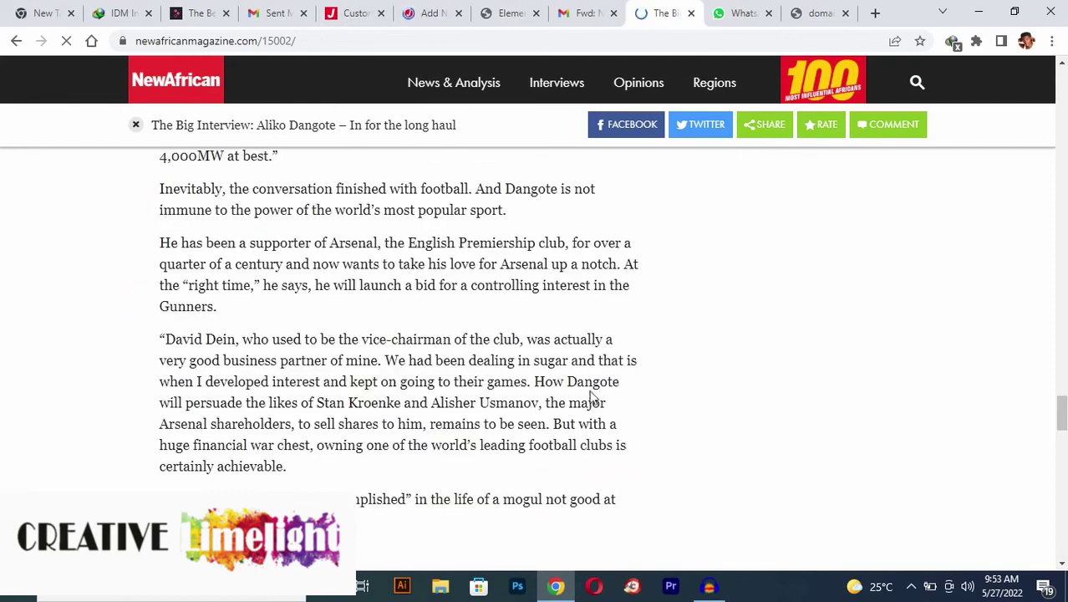
pyautogui.keyDown('shift'); pyautogui.click(612, 448); pyautogui.keyUp('shift')
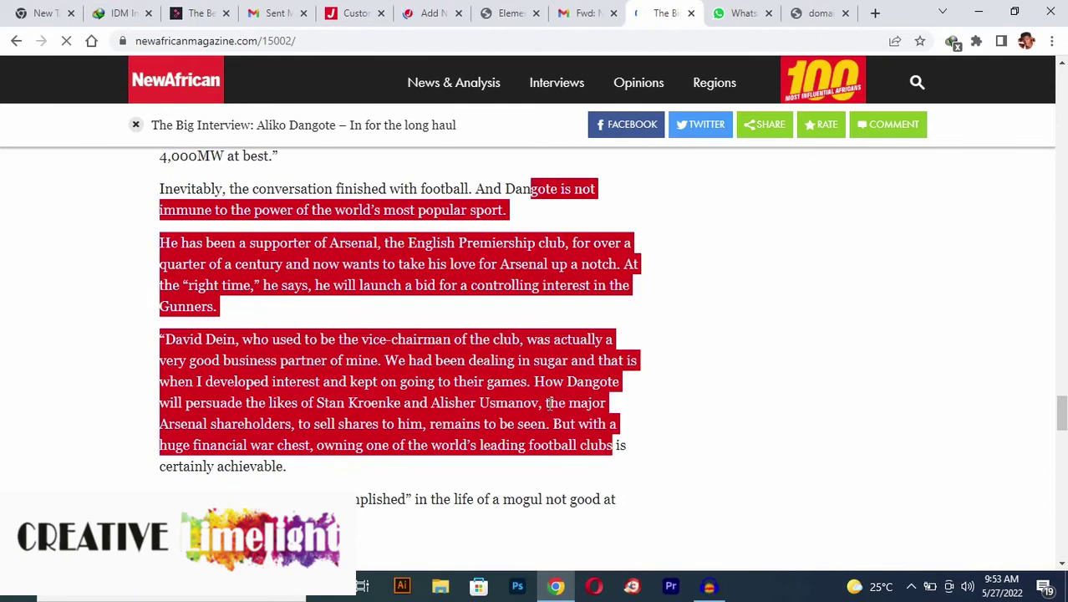
pyautogui.scroll(5, 549, 410)
pyautogui.scroll(15, 549, 410)
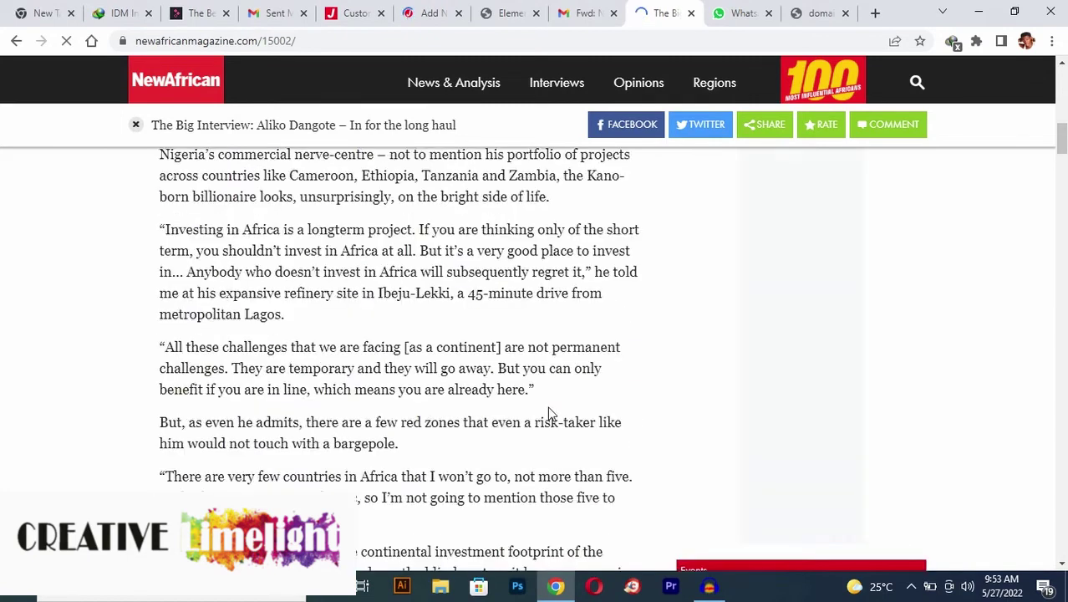
pyautogui.scroll(-8, 549, 415)
pyautogui.scroll(3, 184, 297)
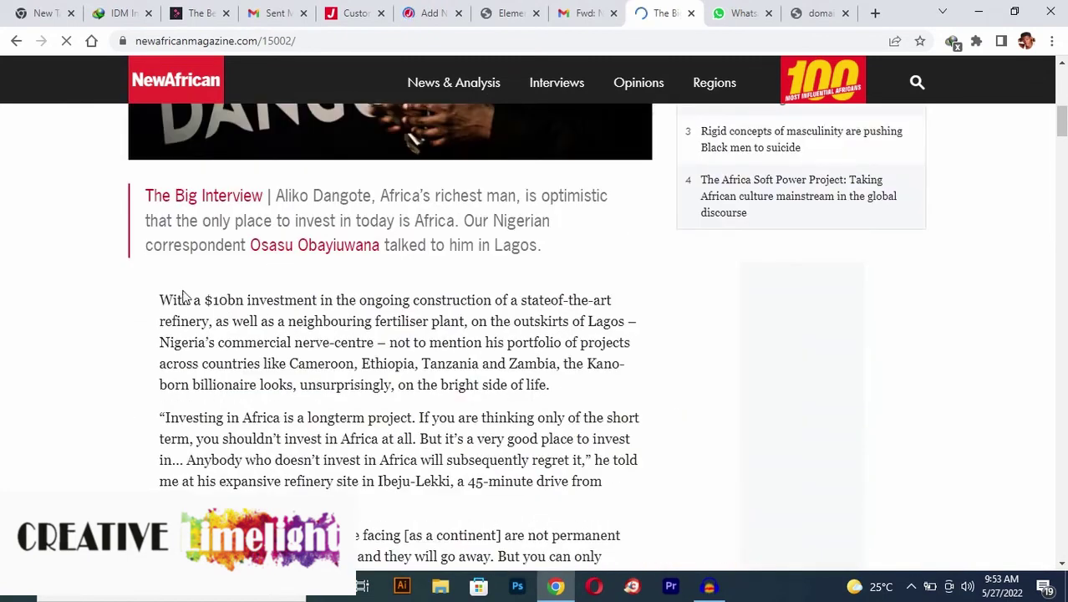
pyautogui.doubleClick(140, 296)
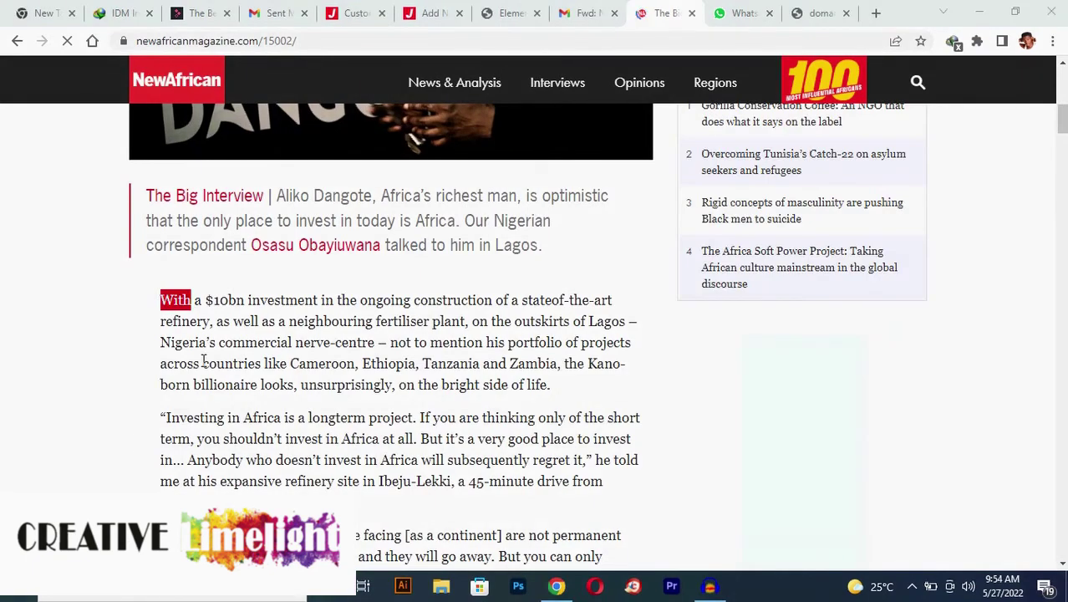
pyautogui.click(196, 297)
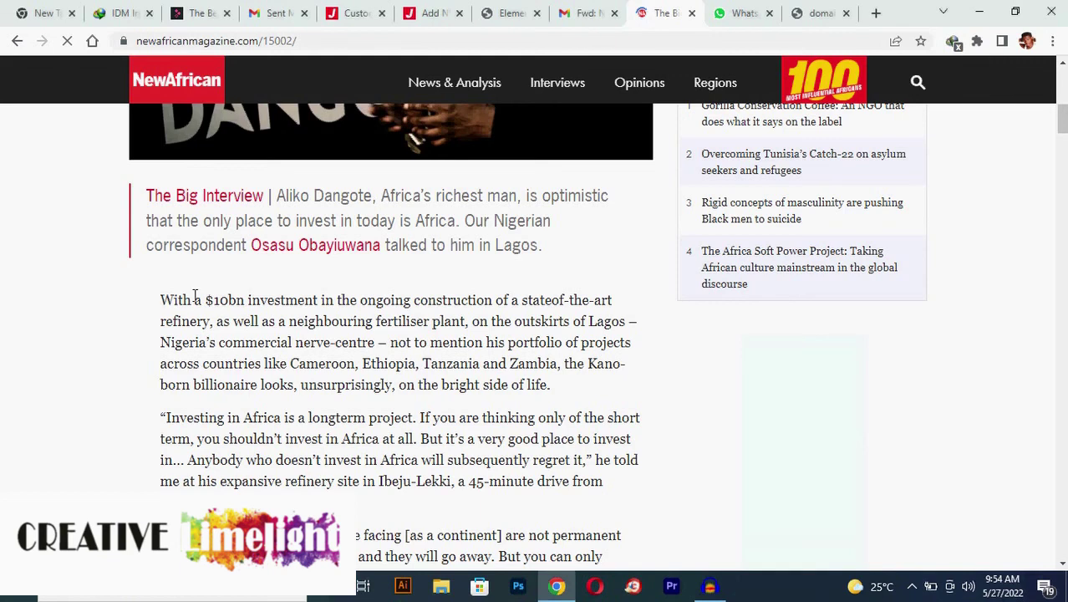
# Copy the article's body text from "With a $10bn investment" through the closing line "taking 'no' for an answer.".
pyautogui.moveTo(158, 300); pyautogui.dragTo(339, 426)
pyautogui.scroll(-15, 322, 420)
pyautogui.scroll(-15, 325, 423)
pyautogui.scroll(-15, 327, 422)
pyautogui.scroll(5, 327, 419)
pyautogui.scroll(2, 326, 406)
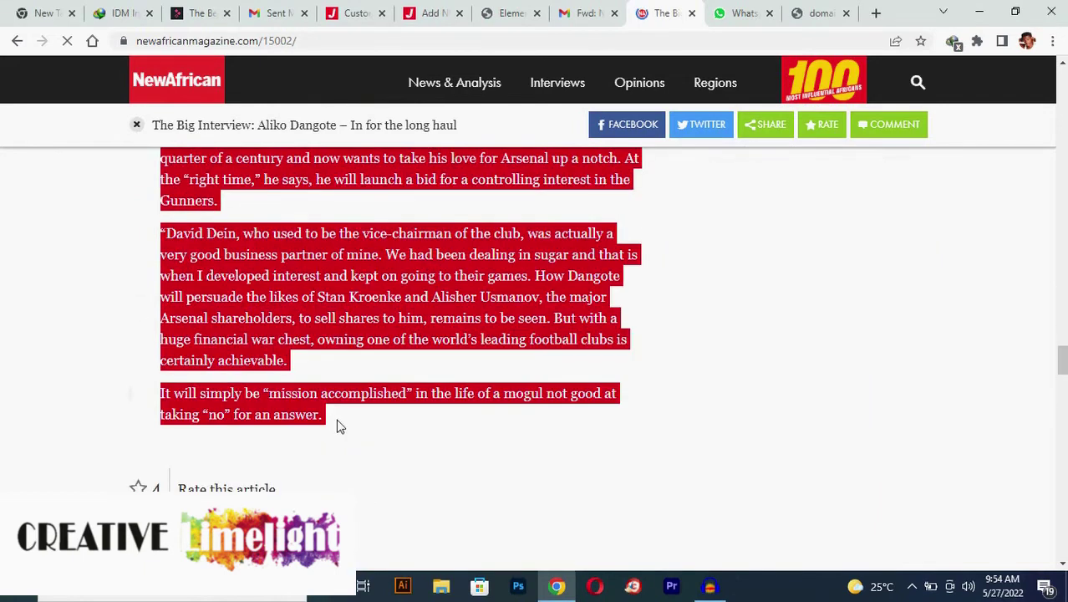
pyautogui.rightClick(294, 286)
pyautogui.click(403, 301)
# Switch back to the browser tab with the new WordPress post and its empty title.
pyautogui.click(429, 13)
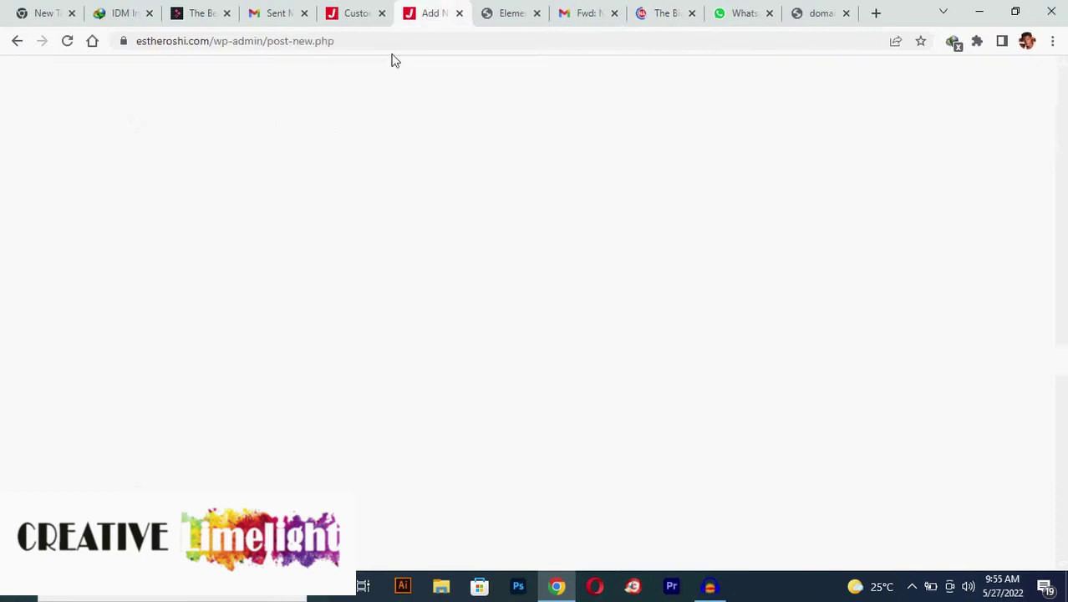
pyautogui.click(358, 13)
pyautogui.click(433, 12)
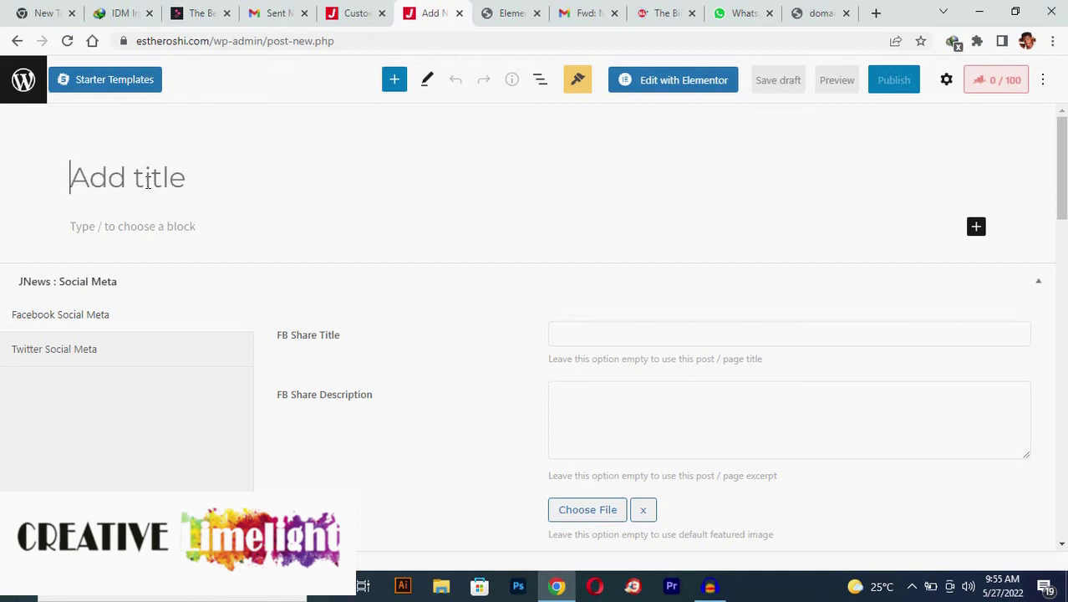
# Check the headline of the Dangote interview article on the New African site.
pyautogui.click(668, 14)
pyautogui.scroll(15, 458, 193)
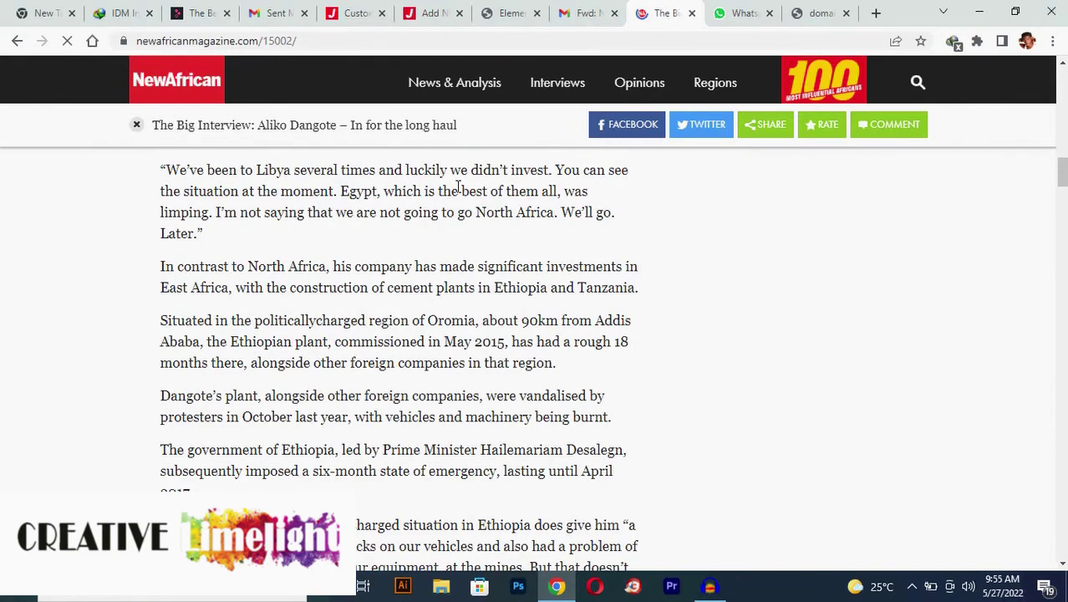
pyautogui.scroll(10, 879, 292)
pyautogui.scroll(-2, 545, 266)
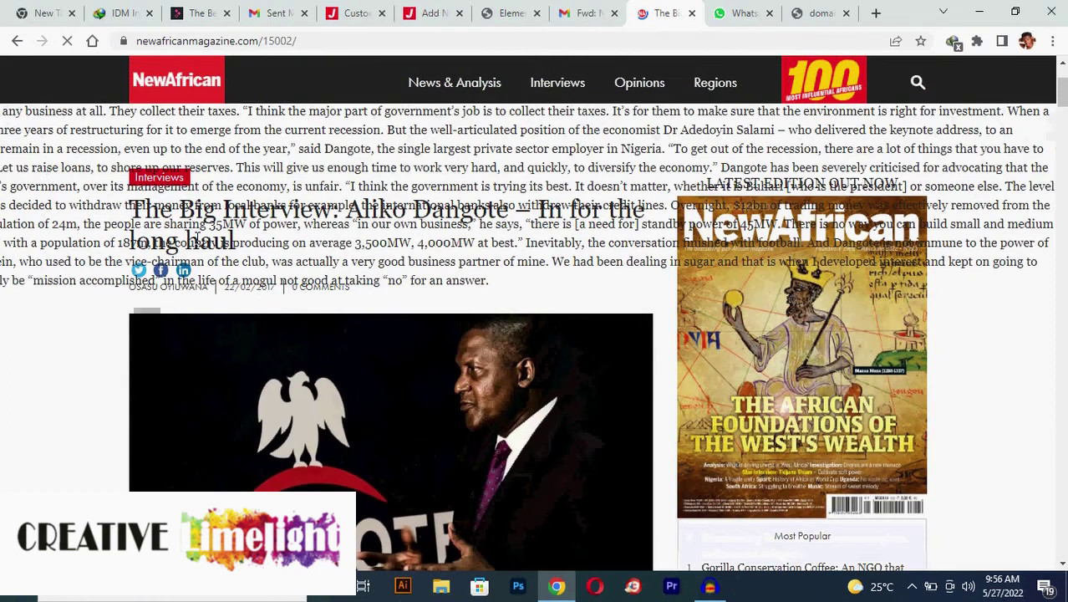
pyautogui.scroll(-3, 535, 300)
# Return to the new WordPress post and title it "The Big Interview With A Dangote".
pyautogui.click(426, 13)
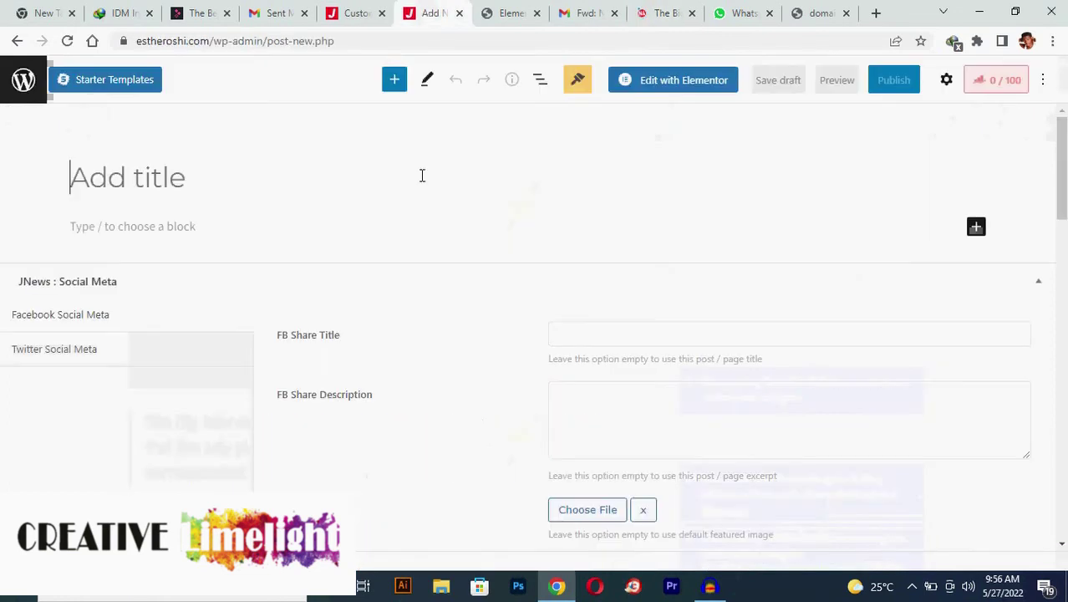
pyautogui.write('T')
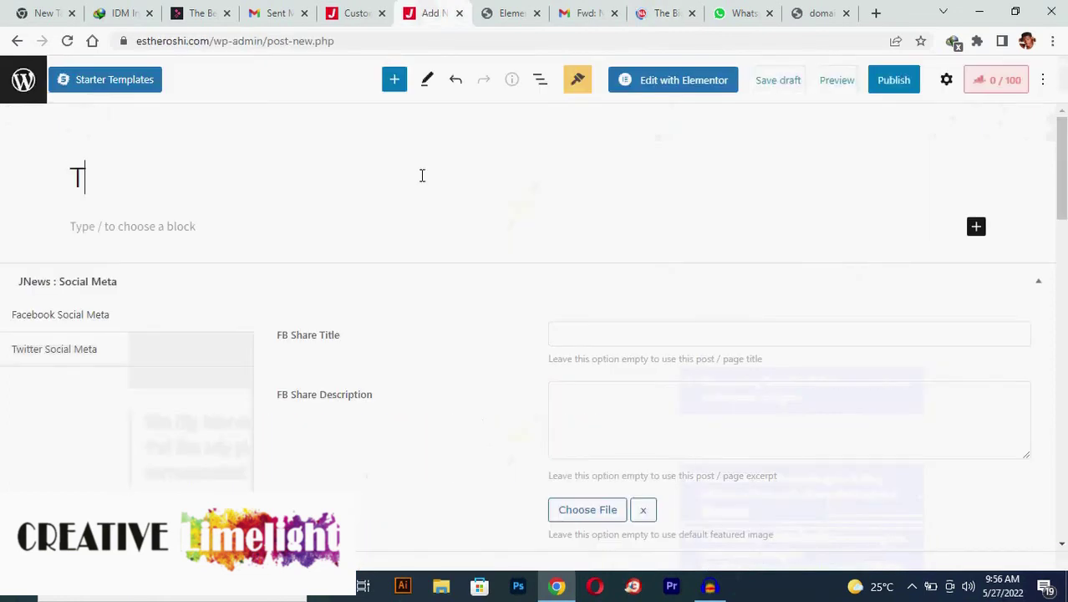
pyautogui.write('he Bi')
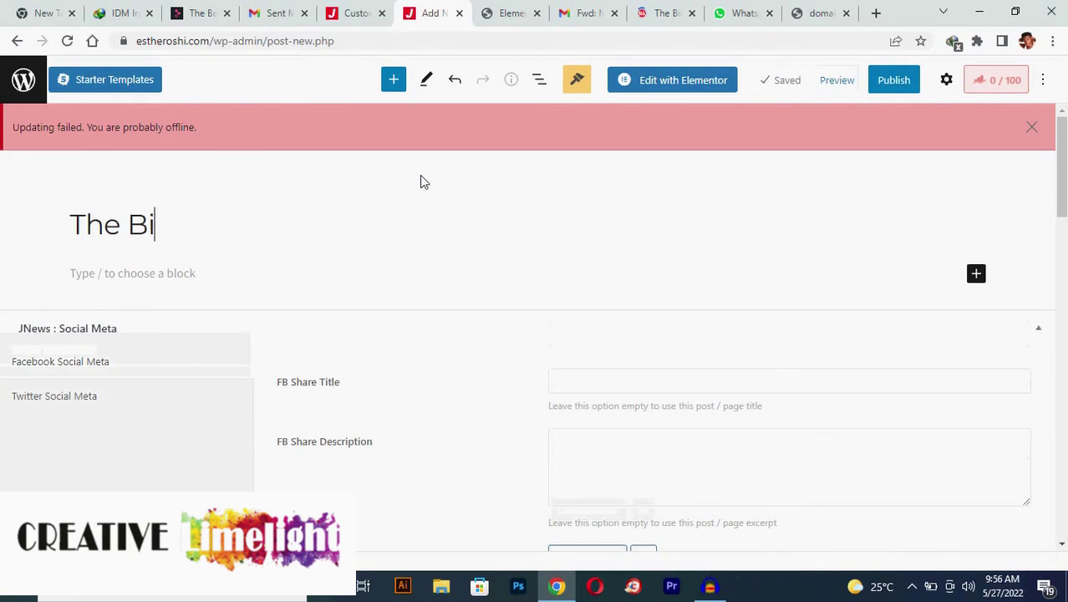
pyautogui.write('g In')
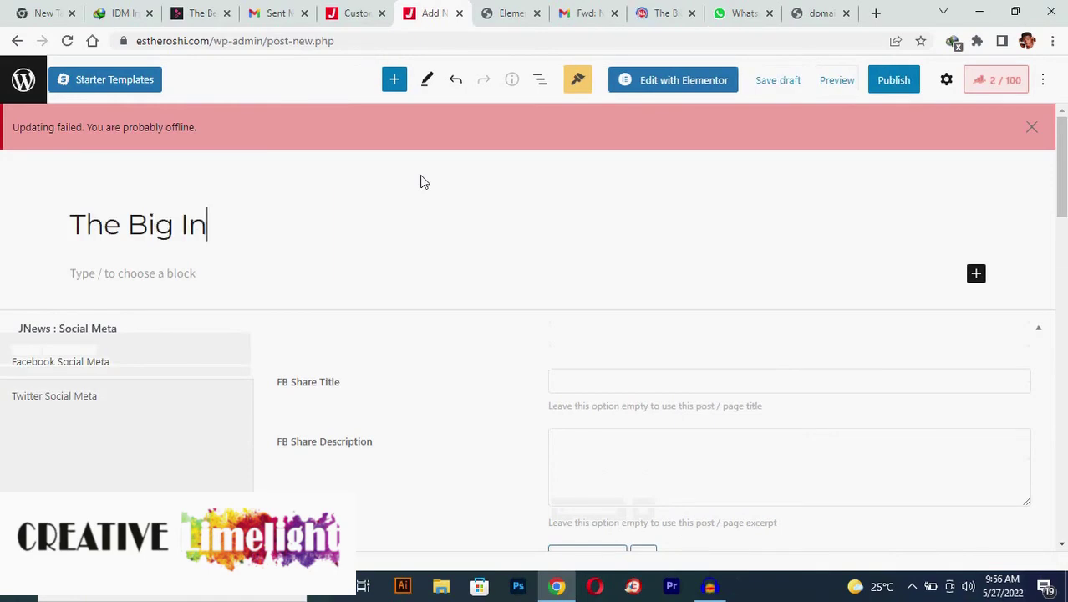
pyautogui.write('terview')
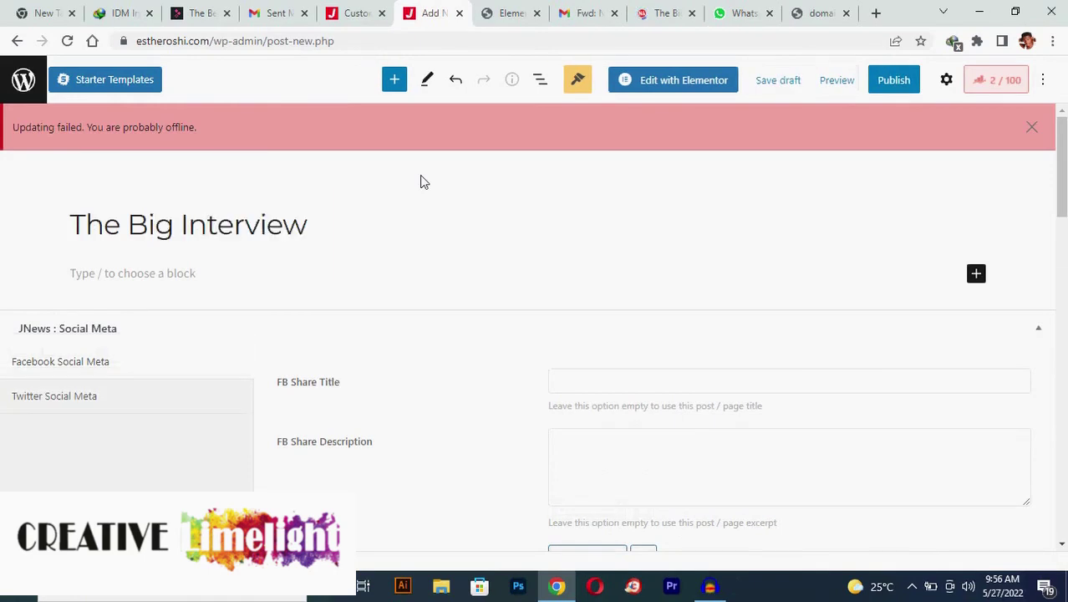
pyautogui.write(' With ')
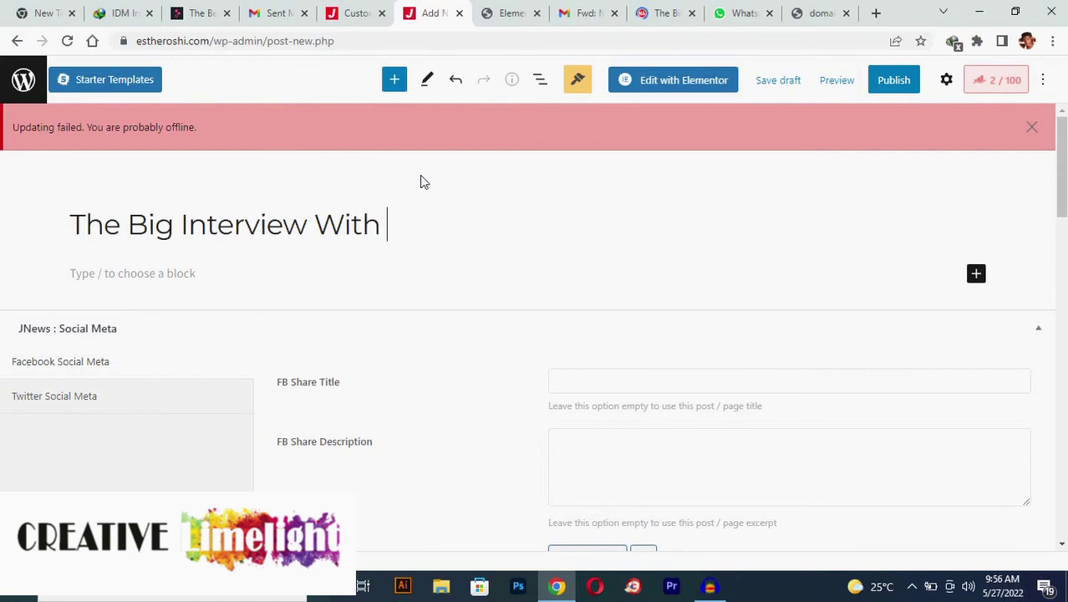
pyautogui.write('AD')
pyautogui.press('BackSpace')
pyautogui.write('Dang')
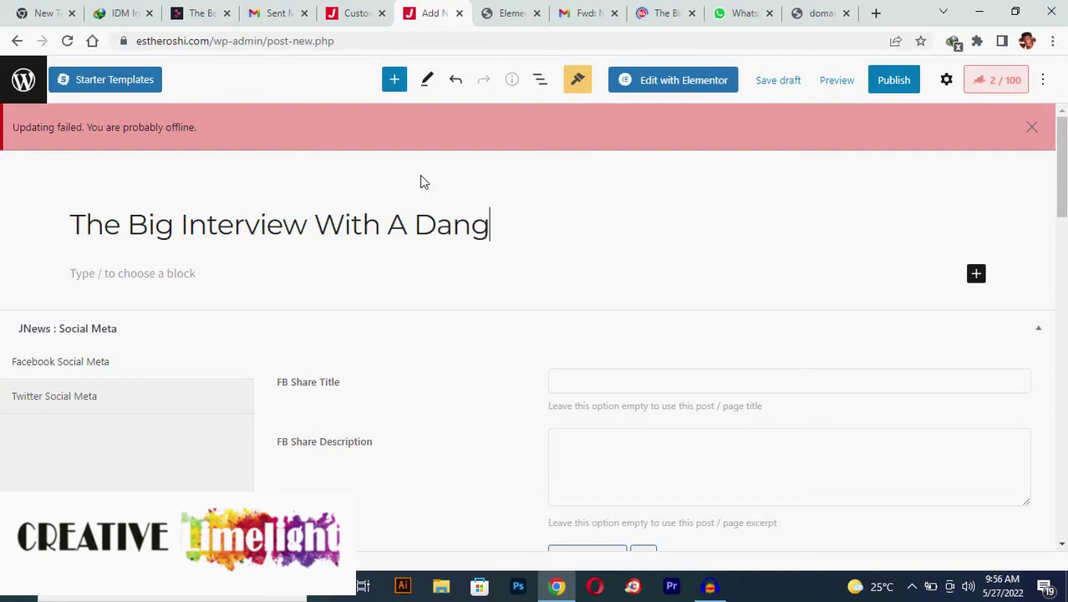
pyautogui.write('otre')
pyautogui.press('BackSpace')
pyautogui.press('BackSpace')
pyautogui.write('e')
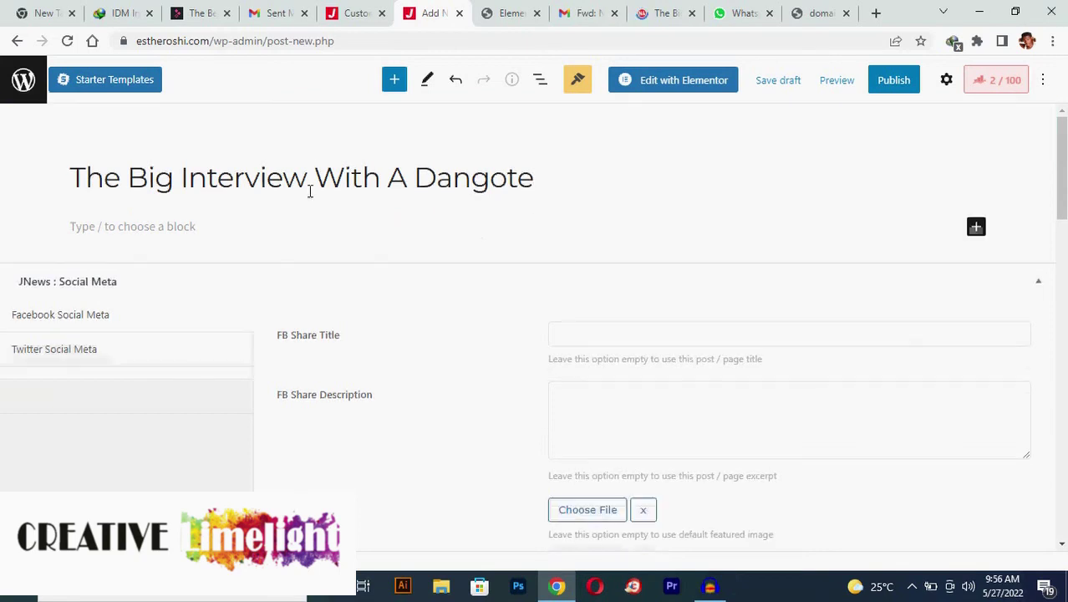
# Paste the copied Dangote interview text into a paragraph block below the post title.
pyautogui.click(91, 234)
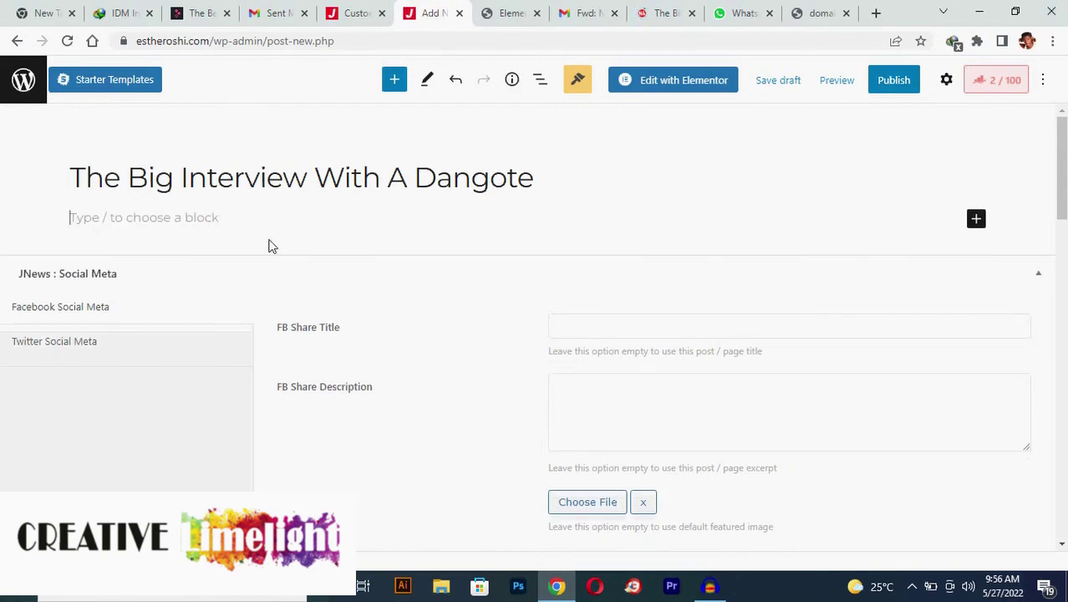
pyautogui.click(978, 220)
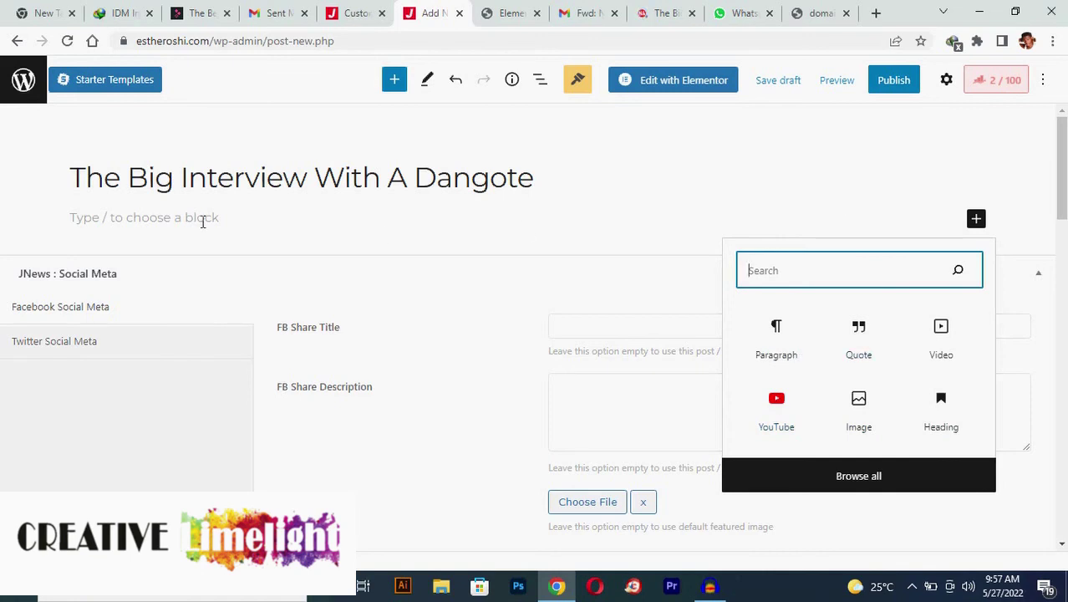
pyautogui.click(777, 345)
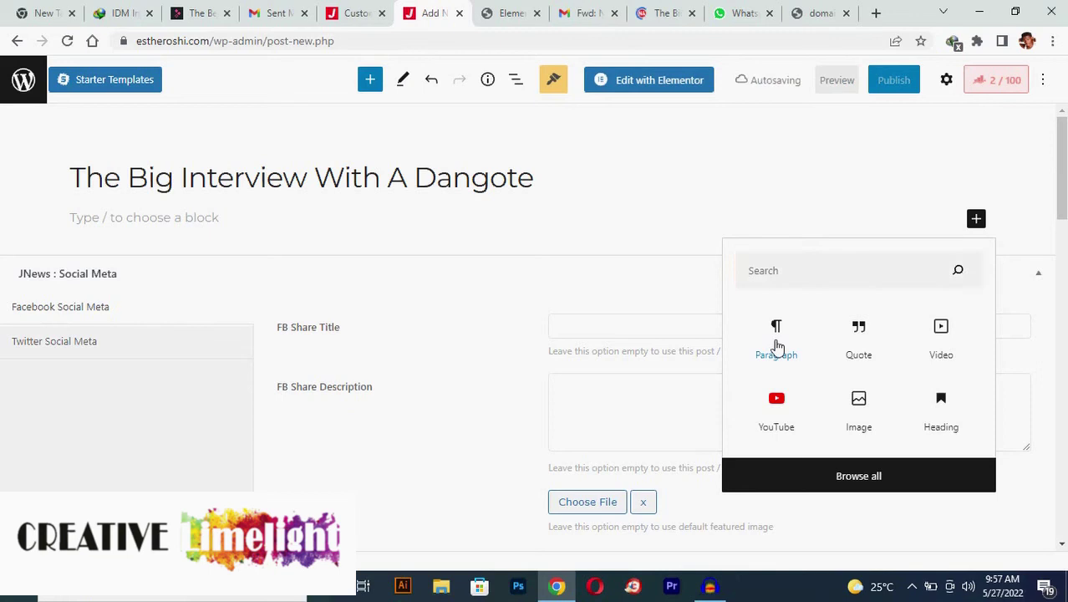
pyautogui.click(777, 346)
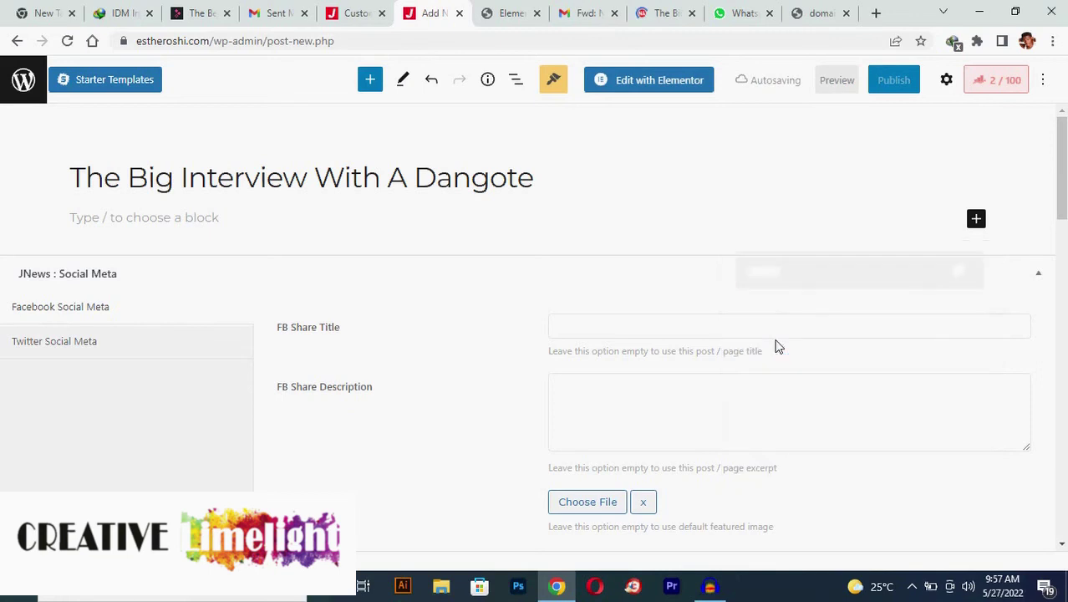
pyautogui.click(213, 215)
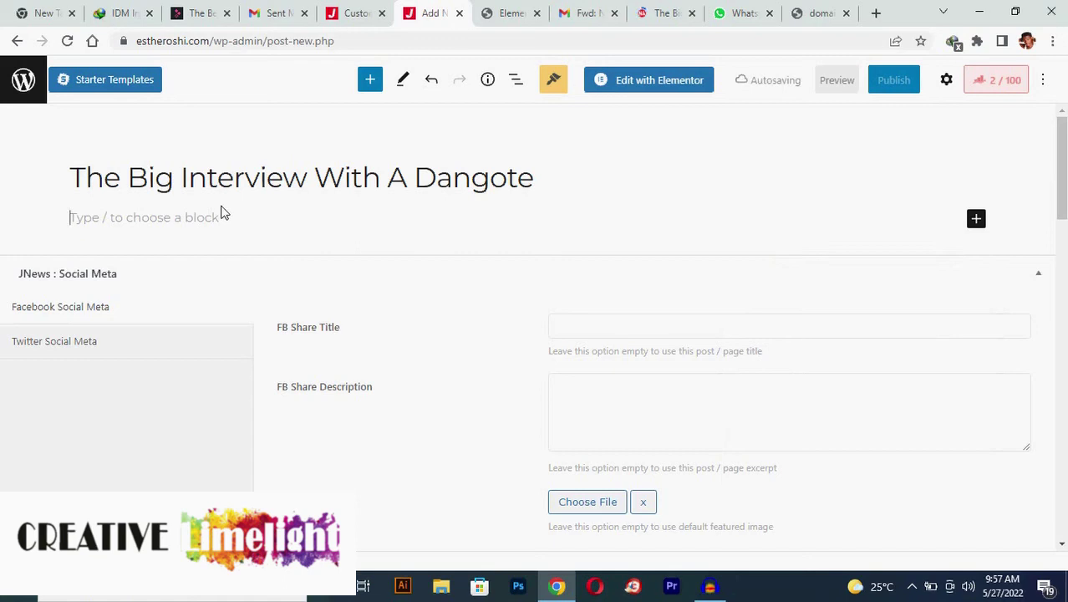
pyautogui.rightClick(163, 217)
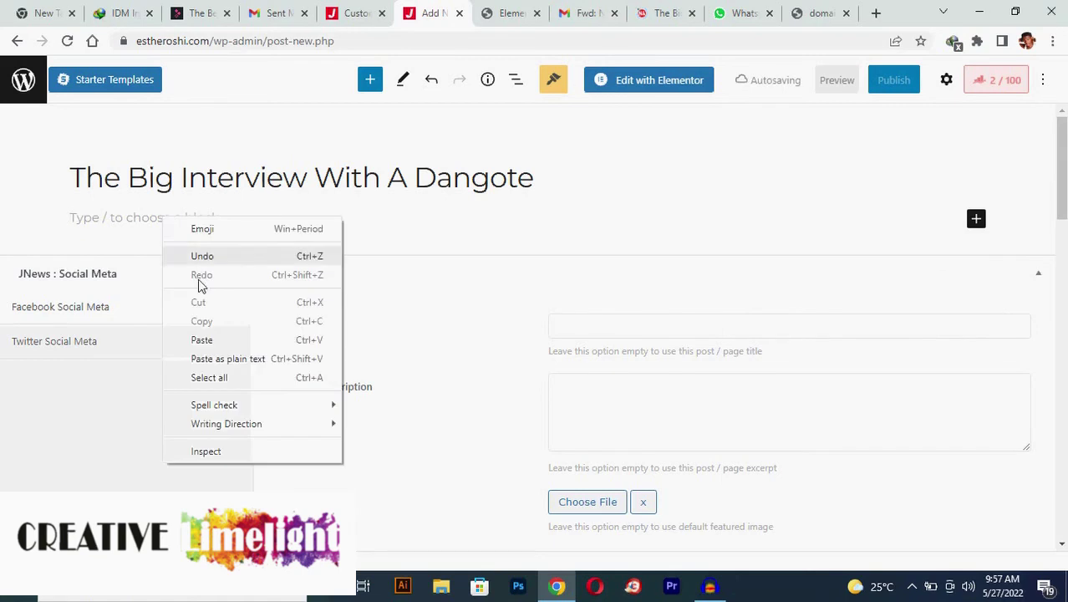
pyautogui.click(209, 339)
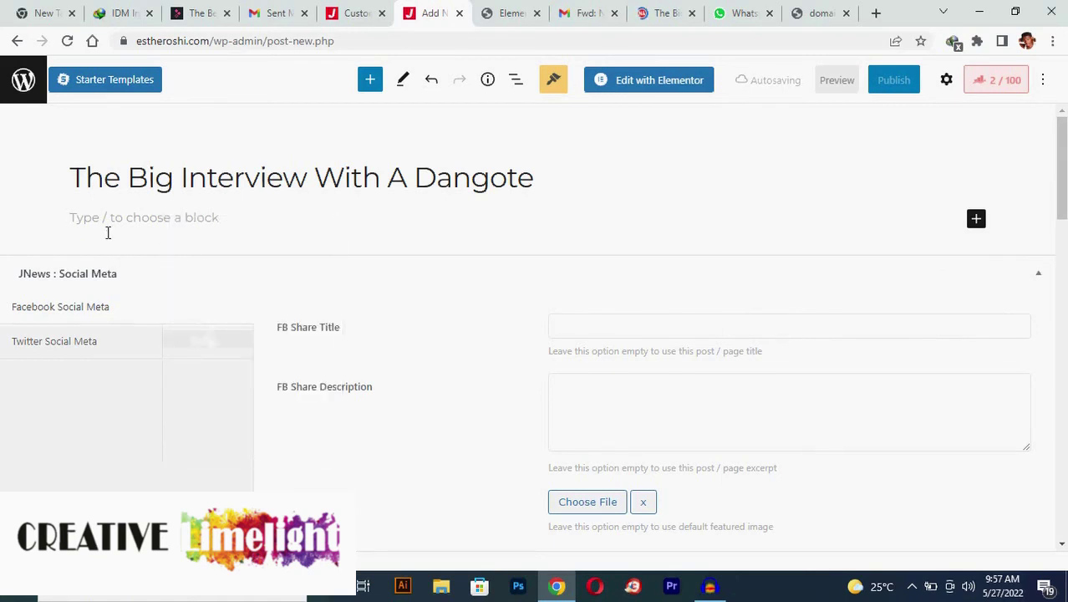
pyautogui.hotkey('ctrl', 'v')
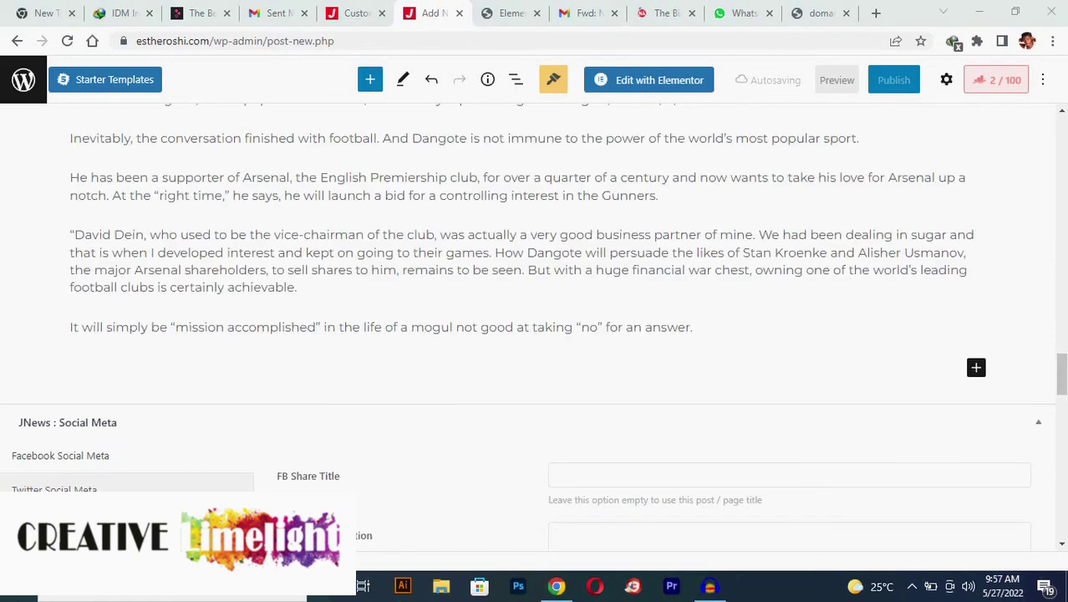
# Go back up through the pasted article to the post title and dismiss the failed-update notice.
pyautogui.scroll(5, 401, 410)
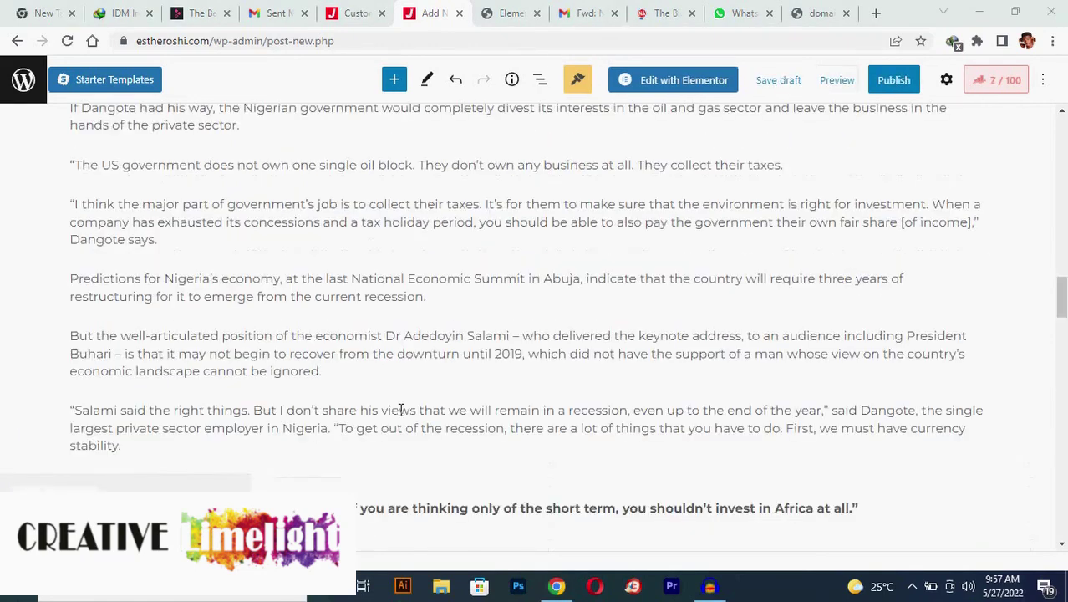
pyautogui.scroll(10, 402, 409)
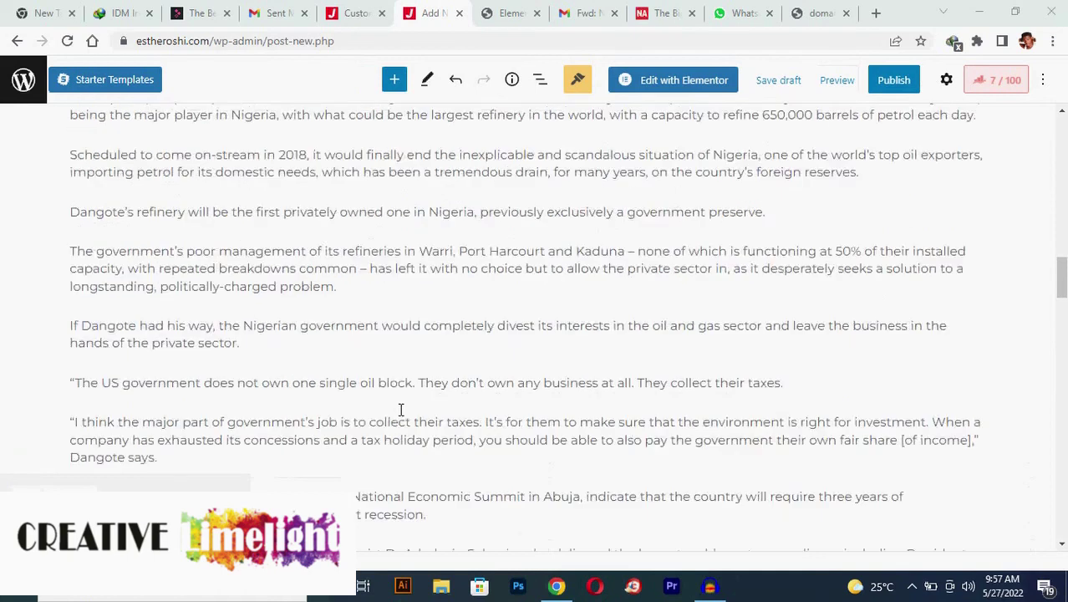
pyautogui.scroll(15, 400, 415)
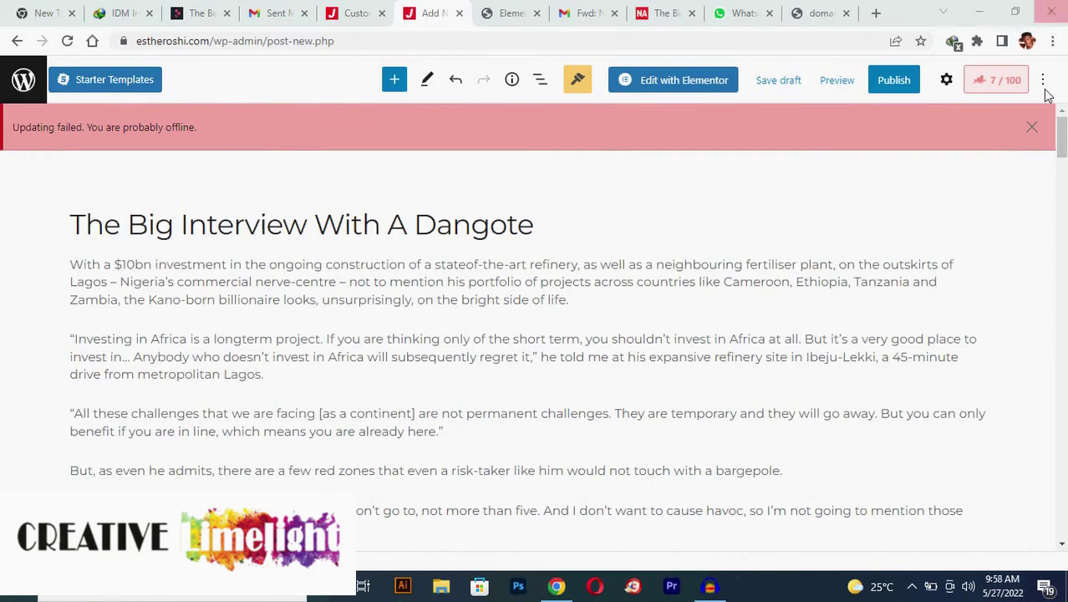
pyautogui.click(1030, 127)
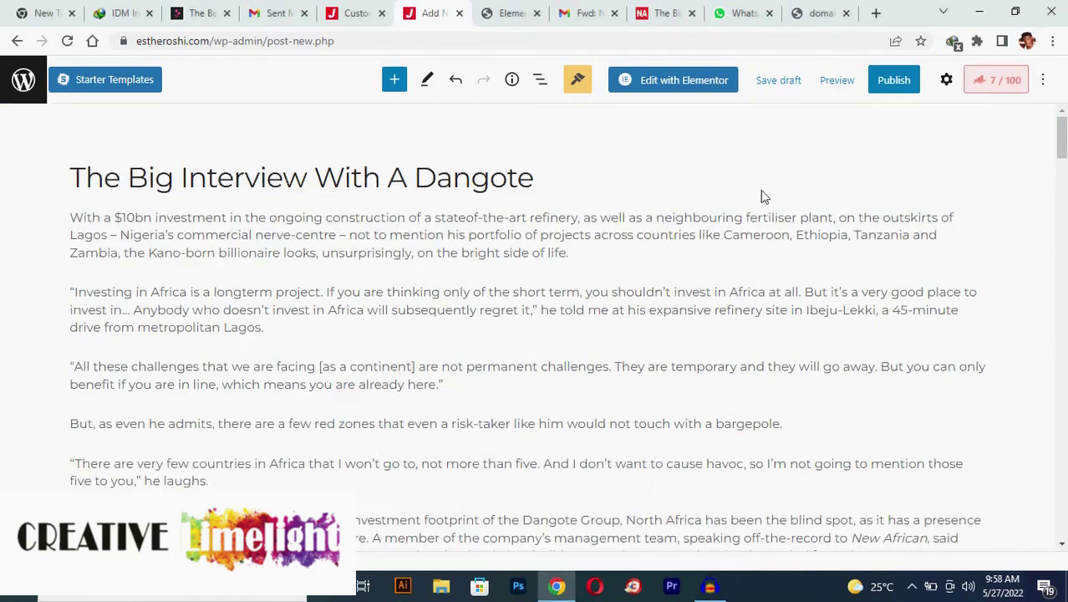
# Review the pasted article's paragraphs and the block toolbar of individual paragraphs.
pyautogui.scroll(-8, 239, 309)
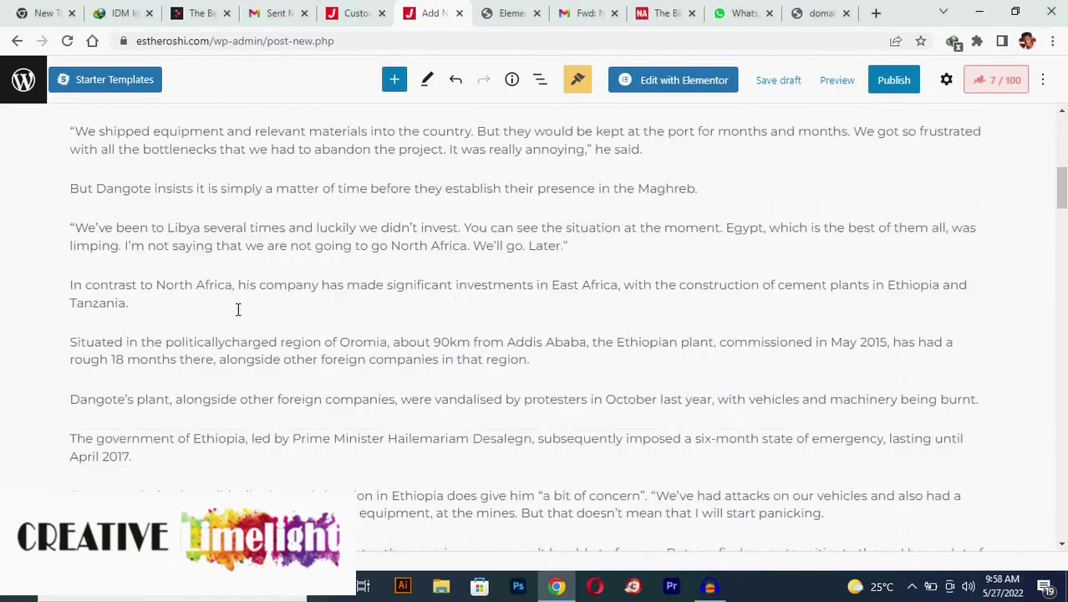
pyautogui.scroll(2, 238, 310)
pyautogui.scroll(3, 238, 310)
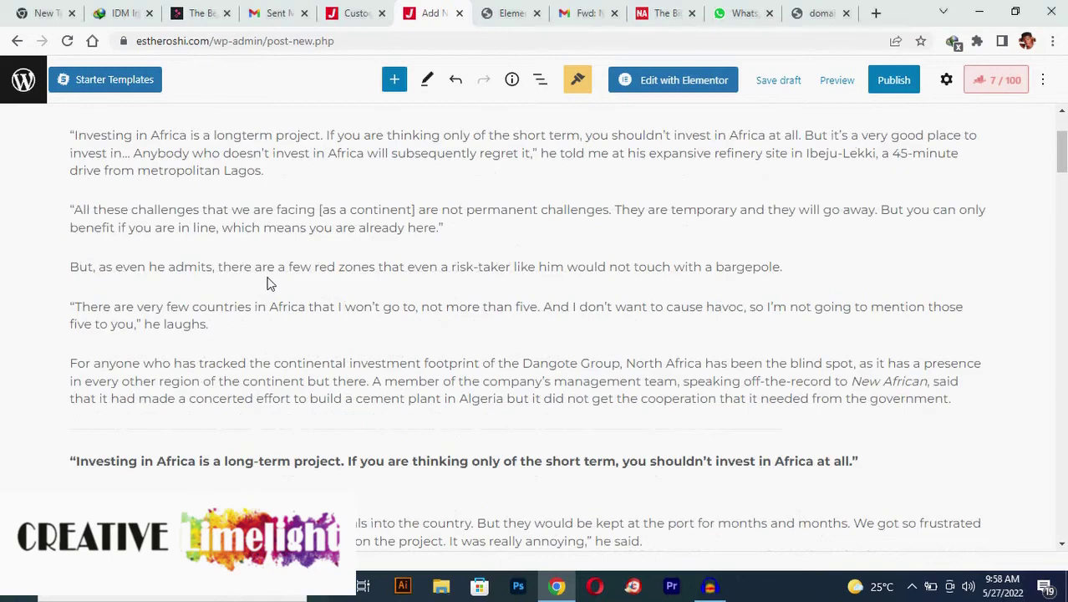
pyautogui.scroll(1, 283, 401)
pyautogui.click(283, 401)
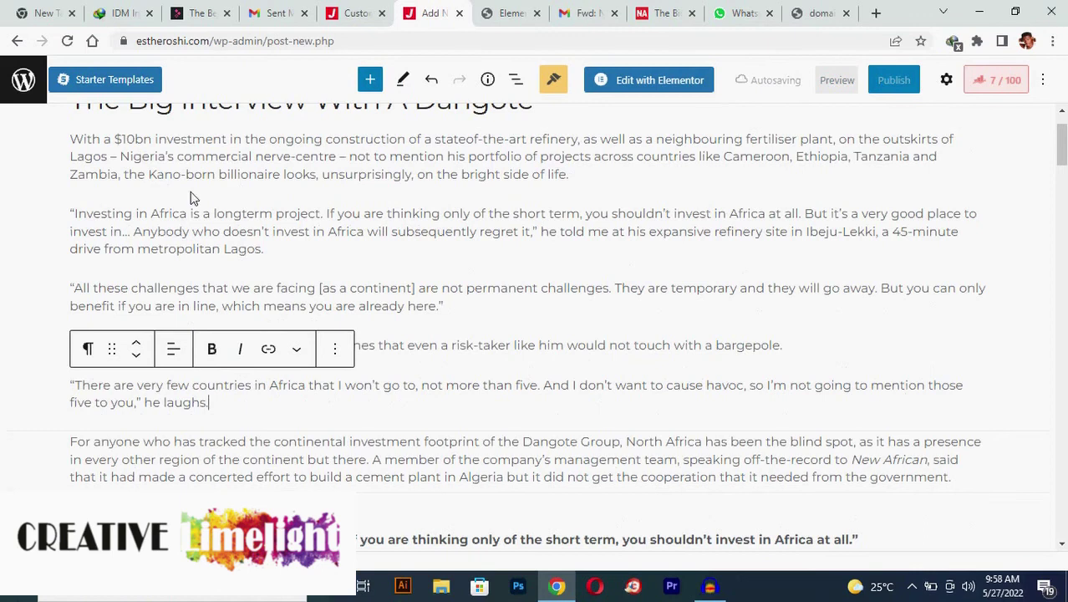
pyautogui.moveTo(191, 197)
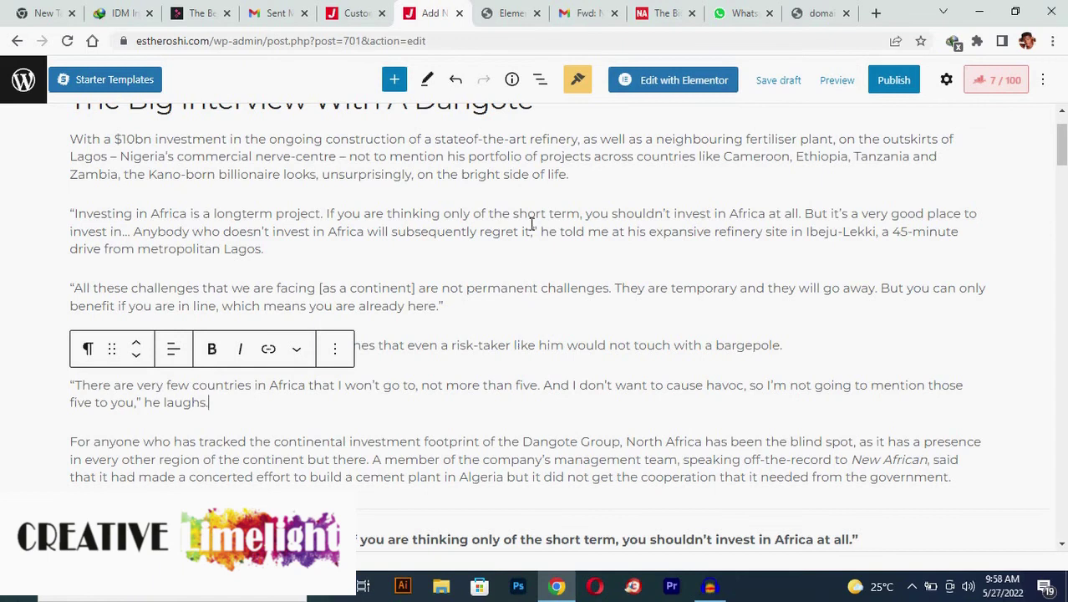
pyautogui.moveTo(531, 203)
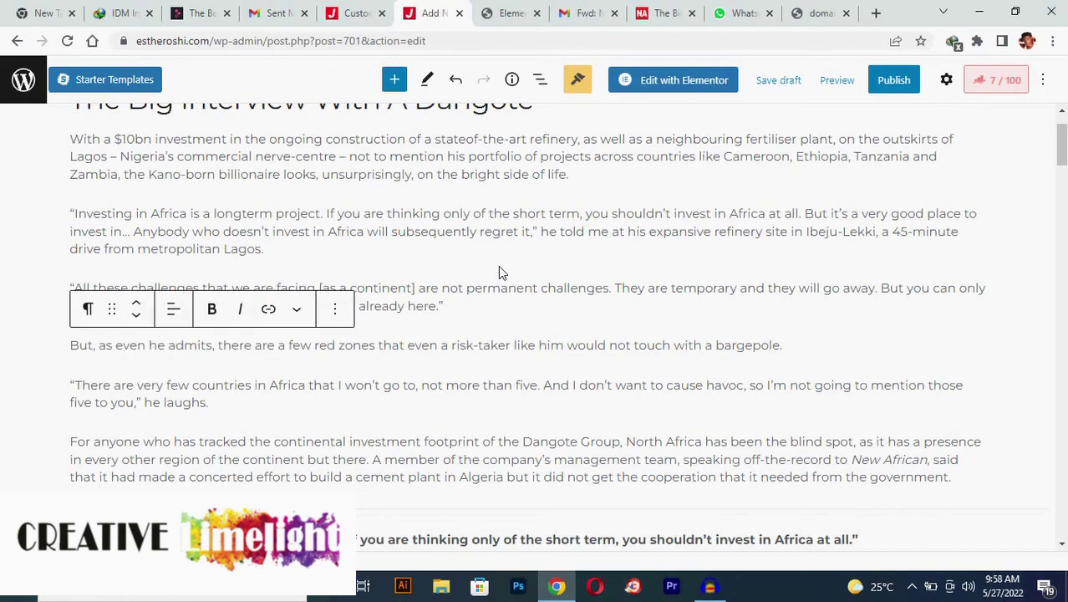
pyautogui.click(215, 277)
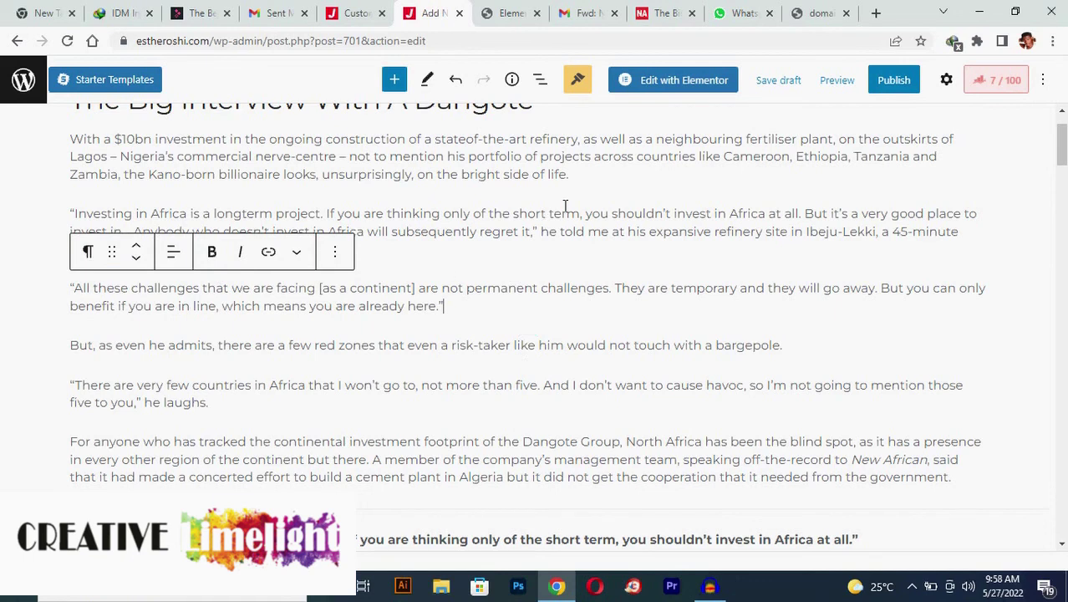
# View the block options of the "Investing in Africa is a longterm project" paragraph, then close them and return to the post title.
pyautogui.click(458, 209)
pyautogui.scroll(-2, 460, 340)
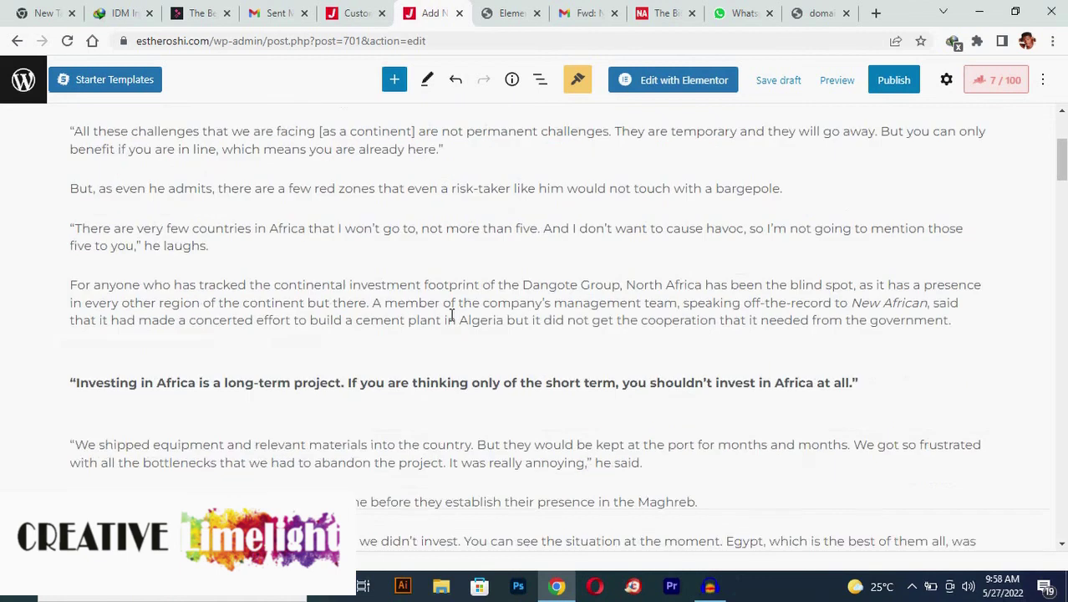
pyautogui.scroll(1, 342, 179)
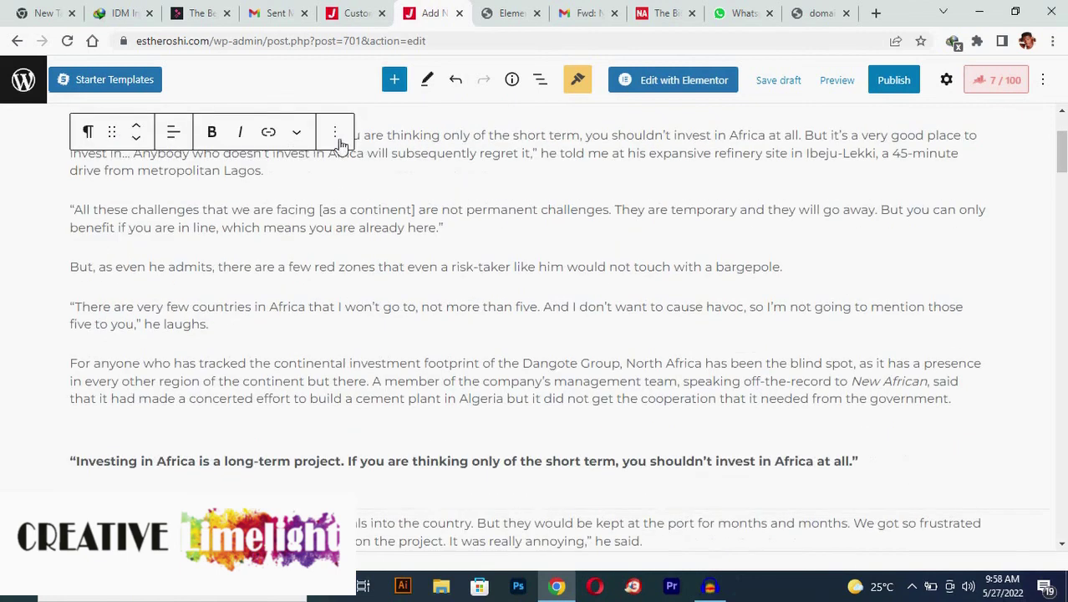
pyautogui.click(335, 134)
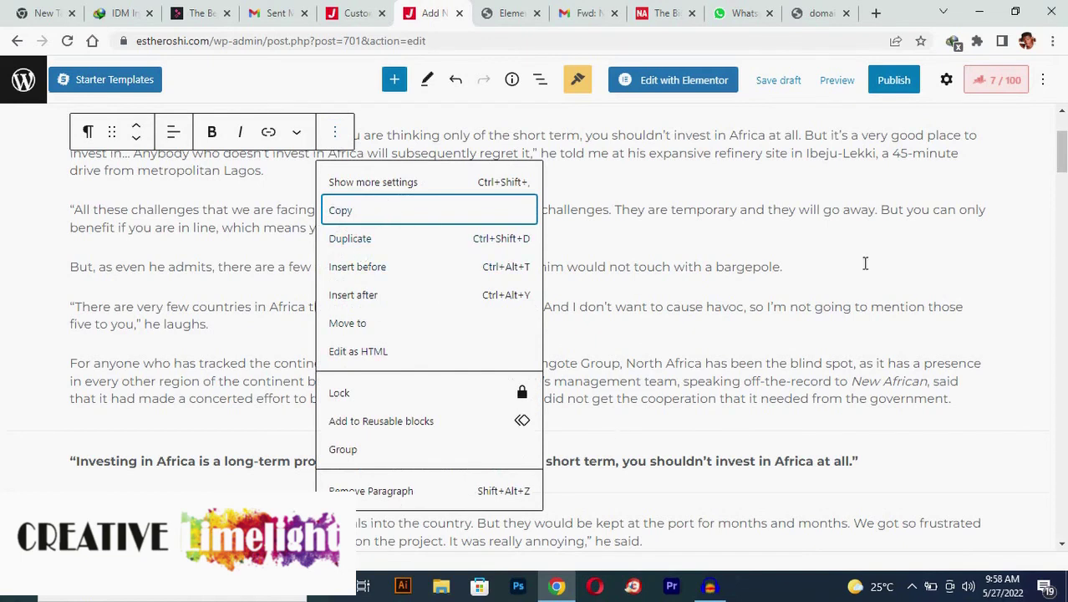
pyautogui.click(592, 259)
pyautogui.scroll(3, 585, 230)
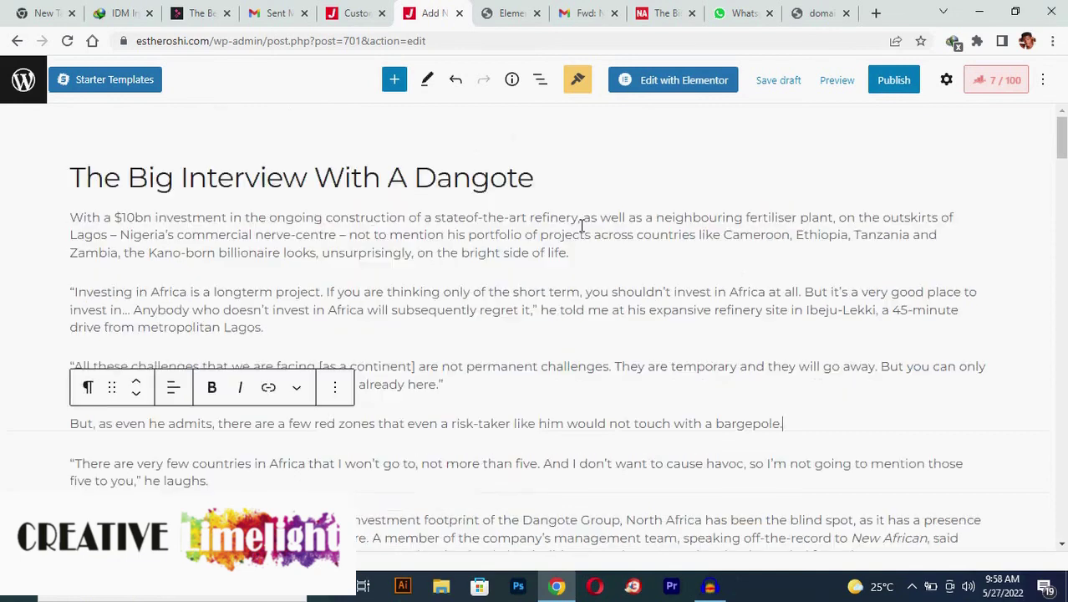
pyautogui.scroll(-1, 582, 226)
pyautogui.scroll(1, 575, 209)
# Save the Dangote picture from the New African article to Downloads as the JPEG image Dangote1-850x500.
pyautogui.click(664, 13)
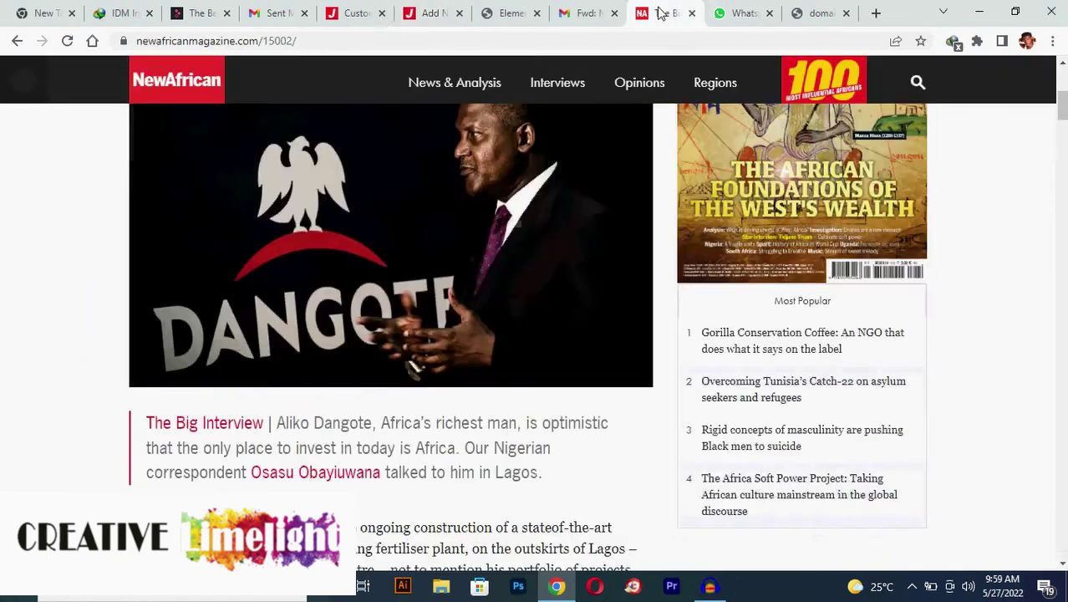
pyautogui.rightClick(367, 207)
pyautogui.click(406, 234)
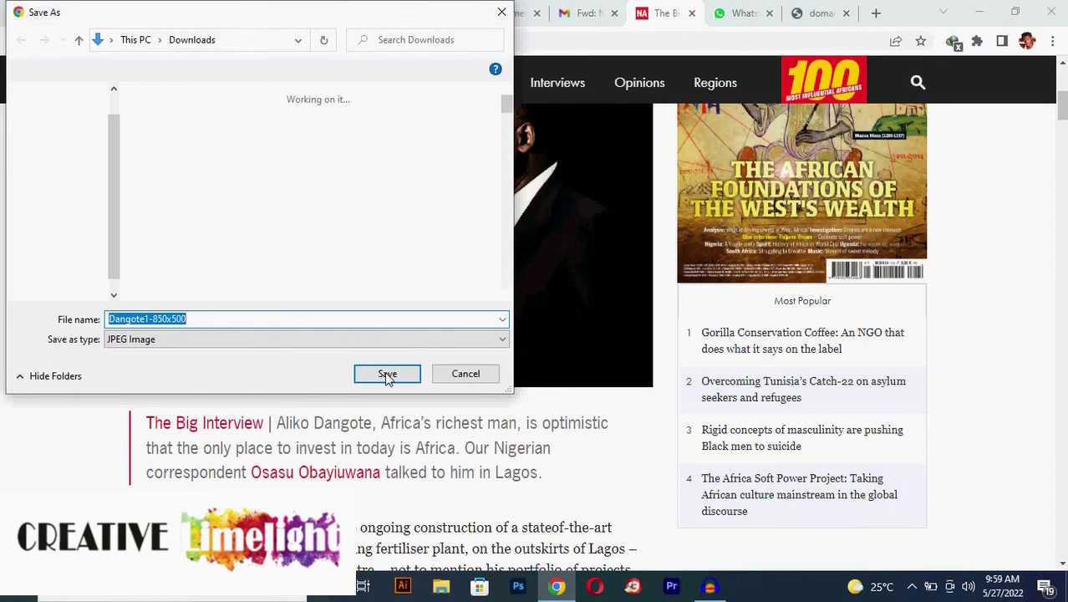
pyautogui.click(388, 374)
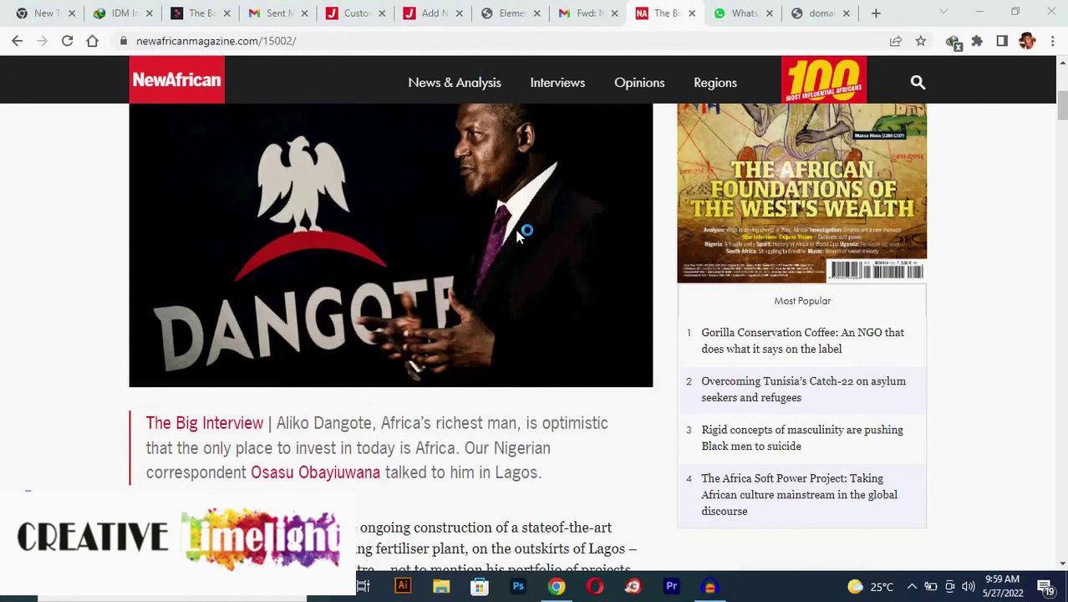
pyautogui.scroll(2, 517, 237)
pyautogui.scroll(-5, 517, 238)
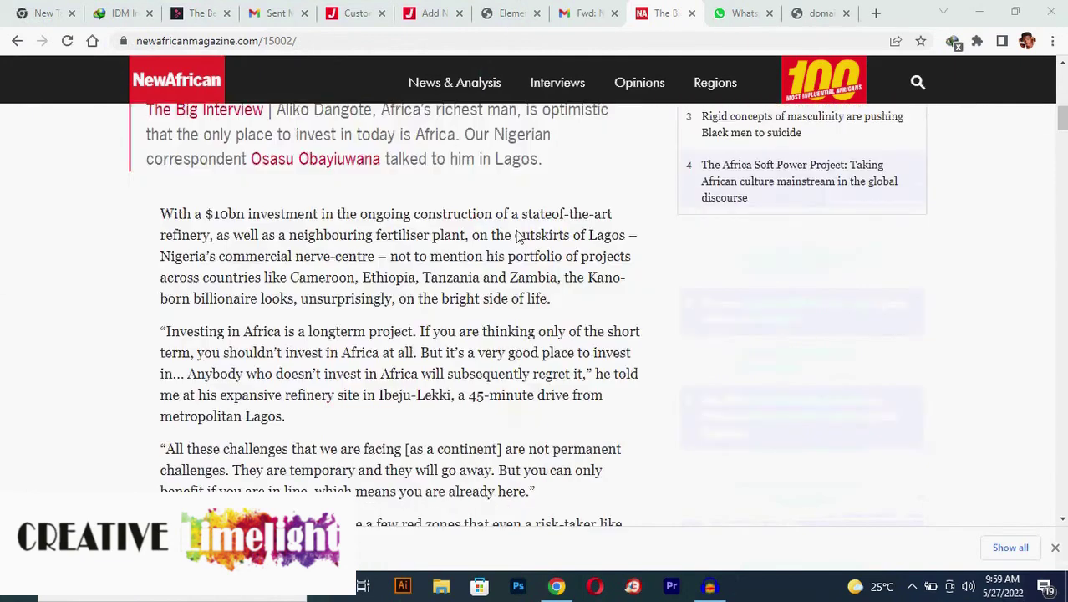
pyautogui.scroll(3, 535, 201)
pyautogui.click(584, 13)
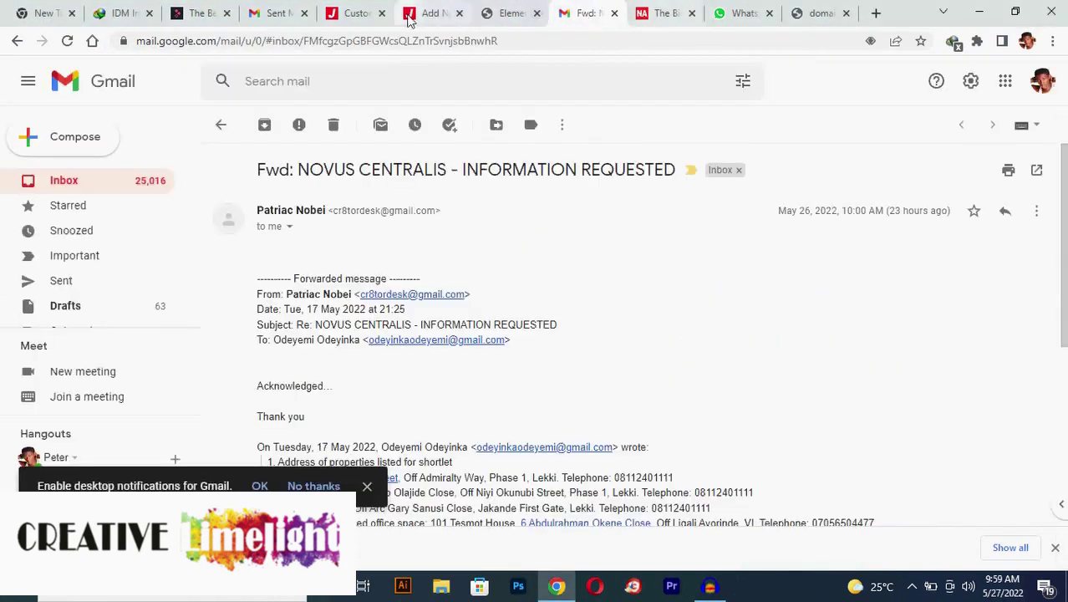
# Return to the Google results, filter them to videos and open the YouTube result "Mo in conversation with Aliko Dangote".
pyautogui.click(283, 14)
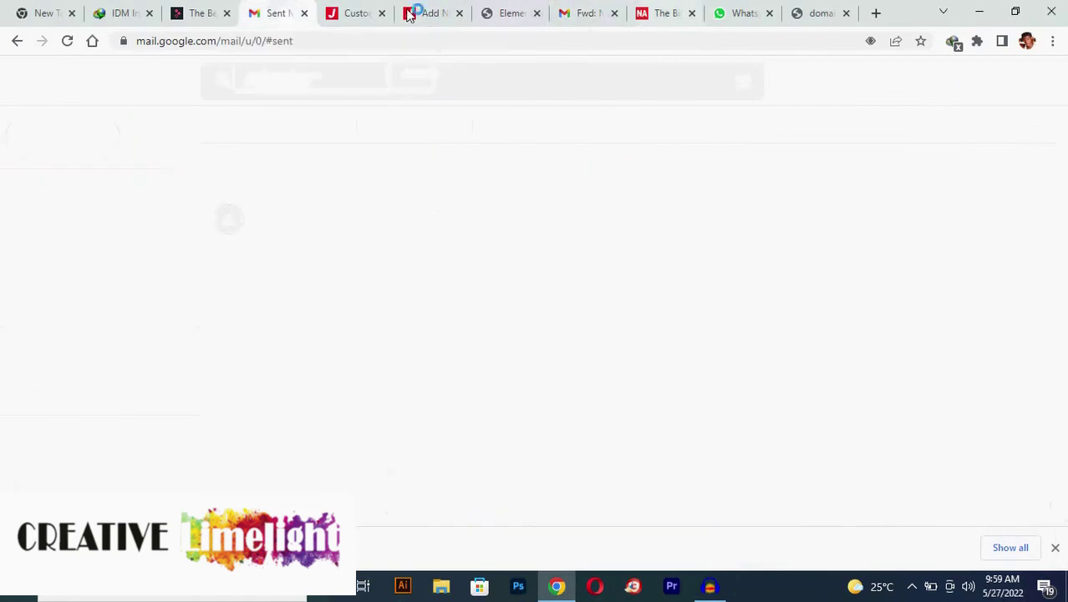
pyautogui.click(659, 15)
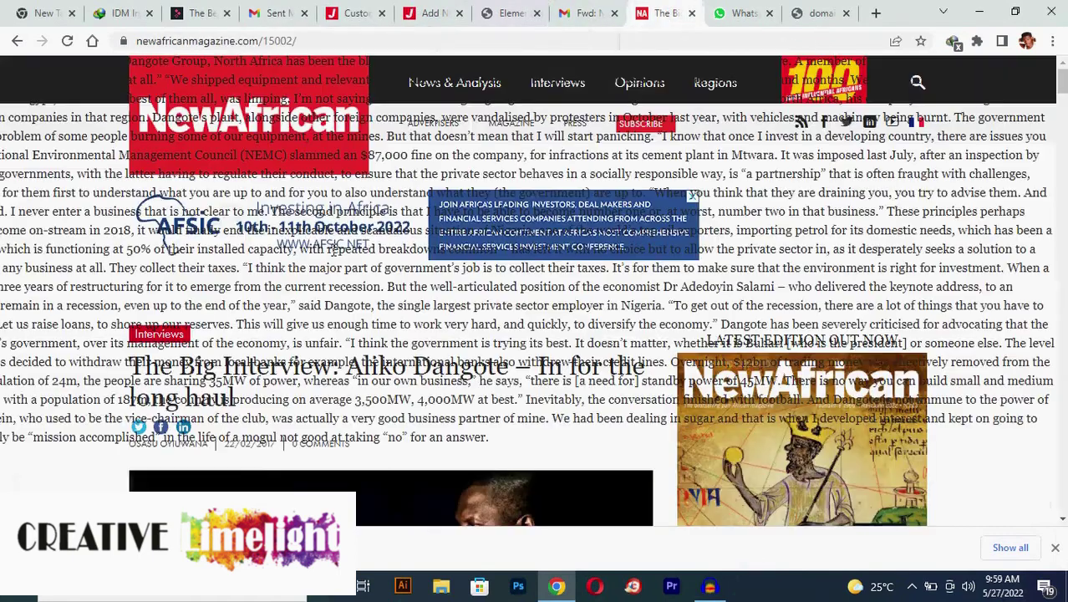
pyautogui.click(26, 42)
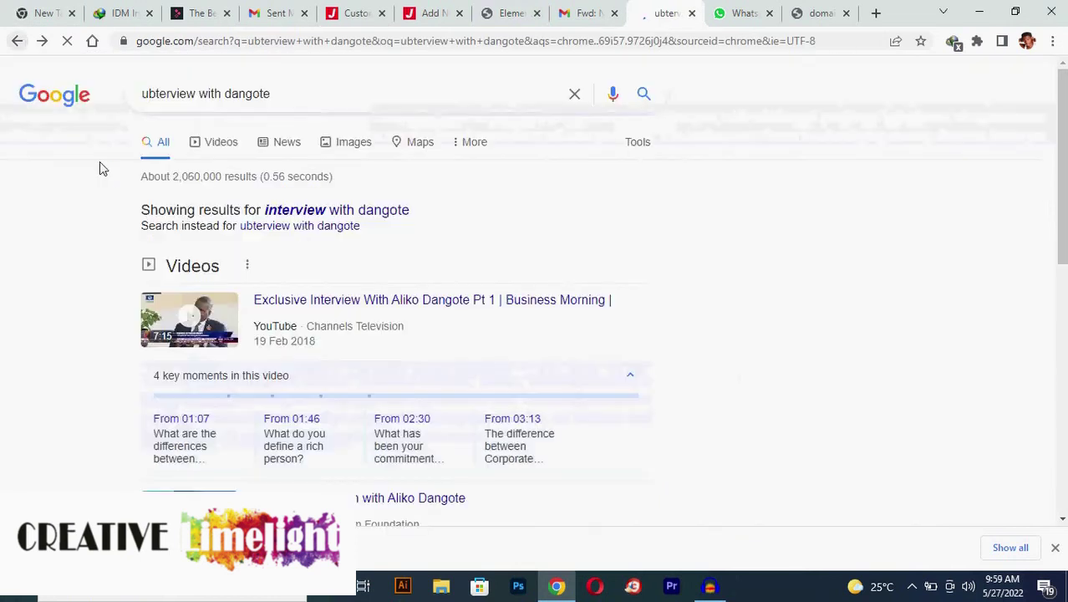
pyautogui.scroll(5, 247, 173)
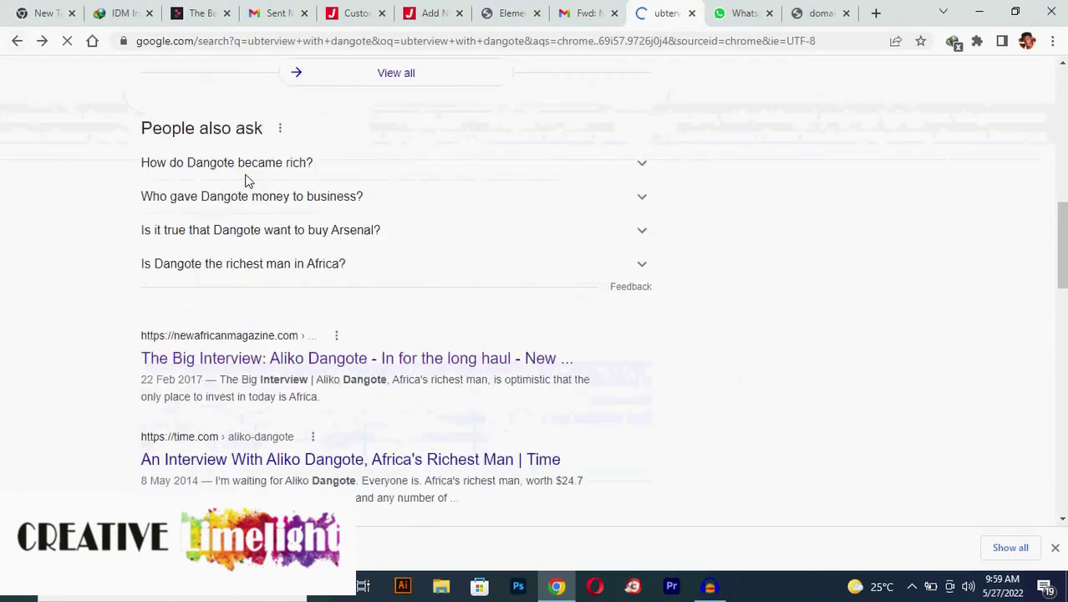
pyautogui.scroll(5, 248, 167)
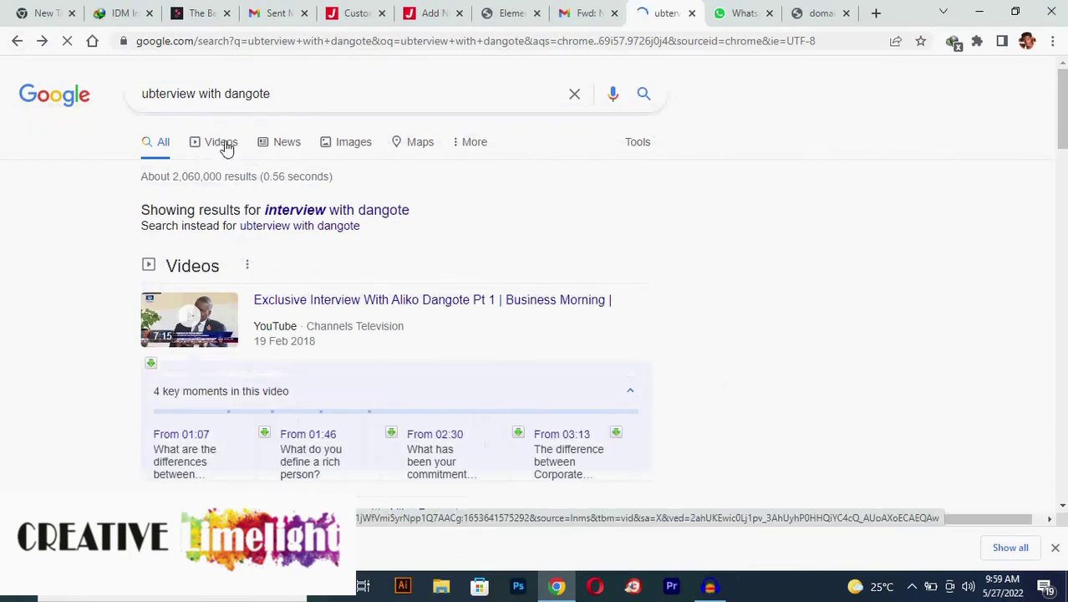
pyautogui.click(224, 145)
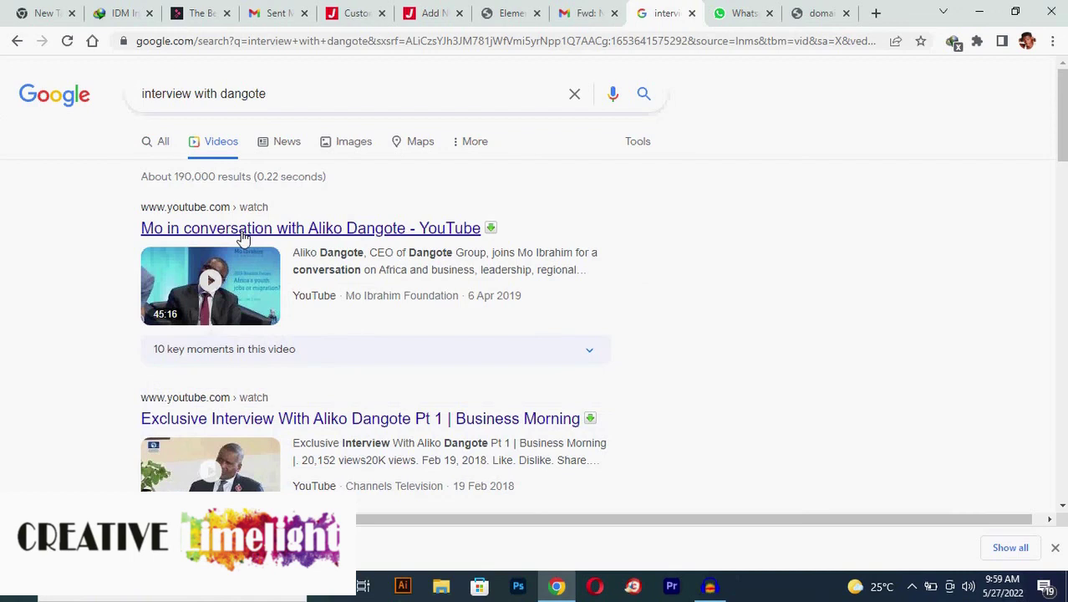
pyautogui.click(242, 228)
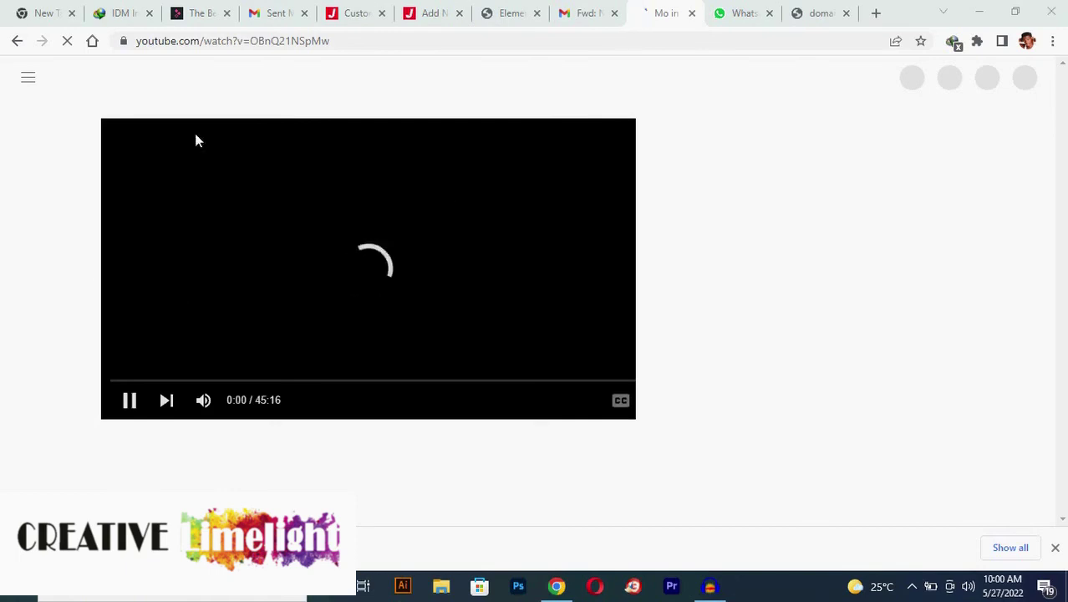
# Copy the full web address of the opened YouTube video.
pyautogui.click(279, 42)
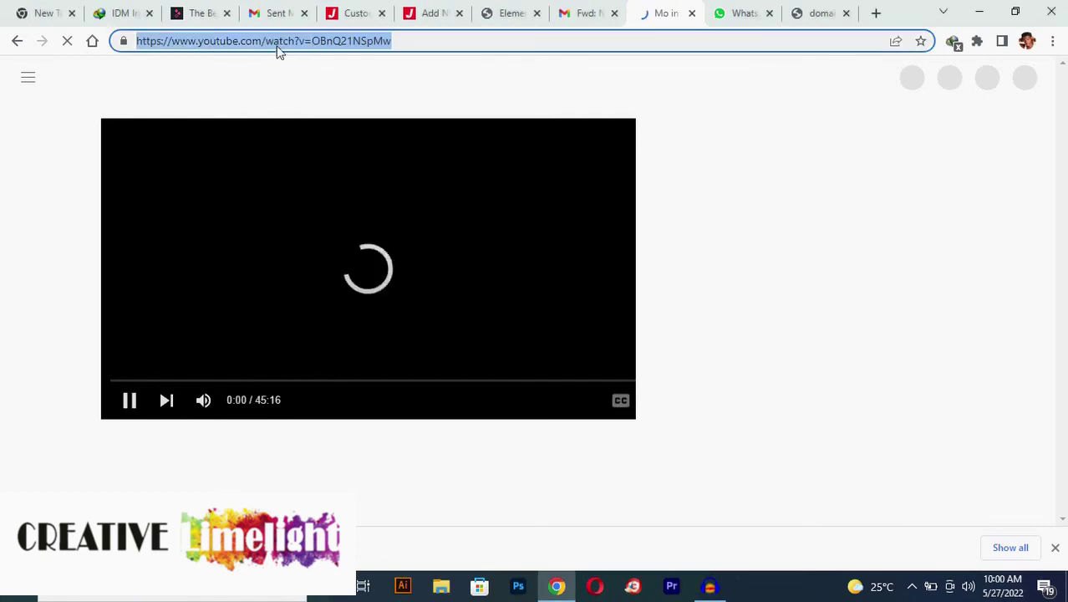
pyautogui.rightClick(278, 48)
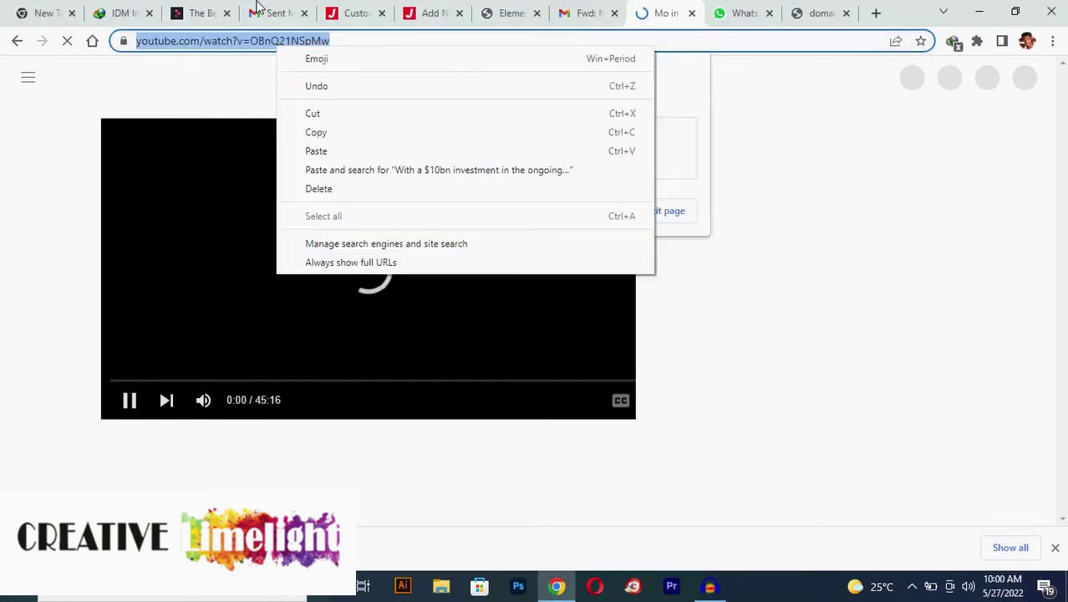
pyautogui.click(182, 52)
pyautogui.rightClick(182, 52)
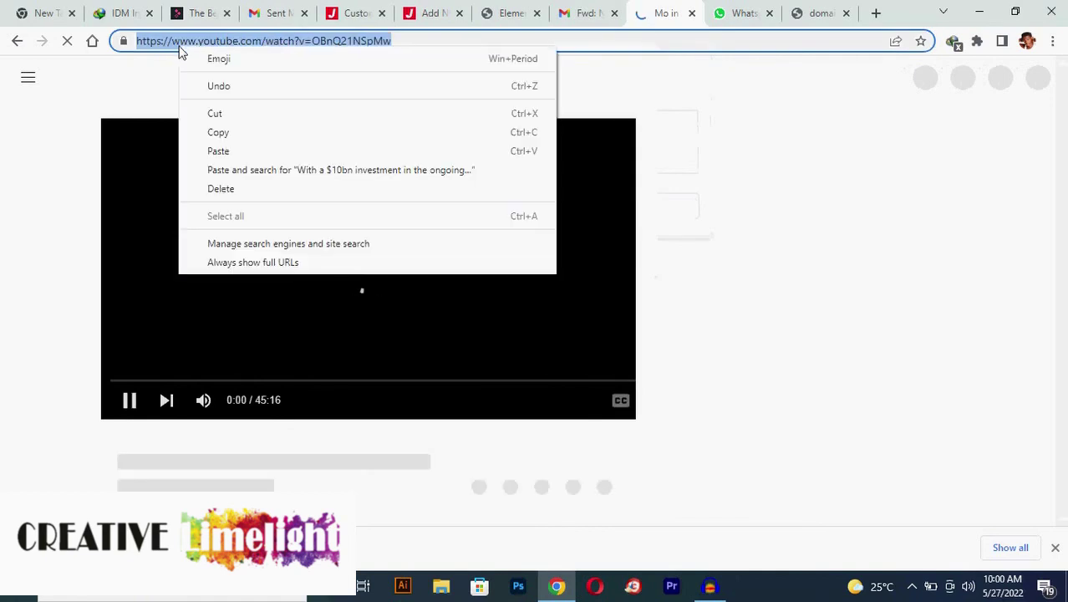
pyautogui.click(218, 132)
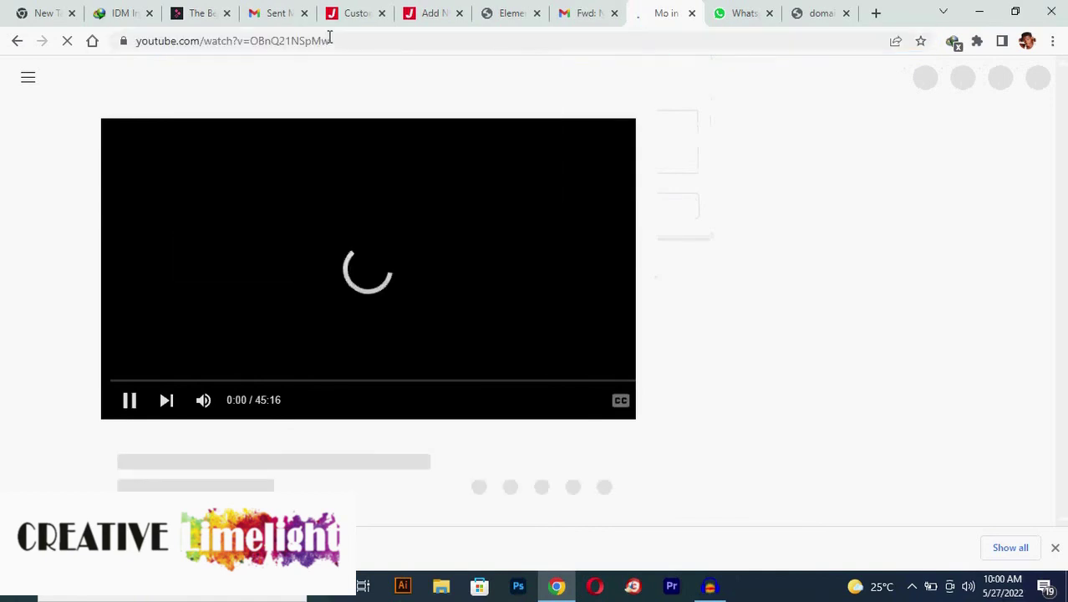
# Return to the Dangote interview post in WordPress and add an empty block directly beneath its title.
pyautogui.click(360, 13)
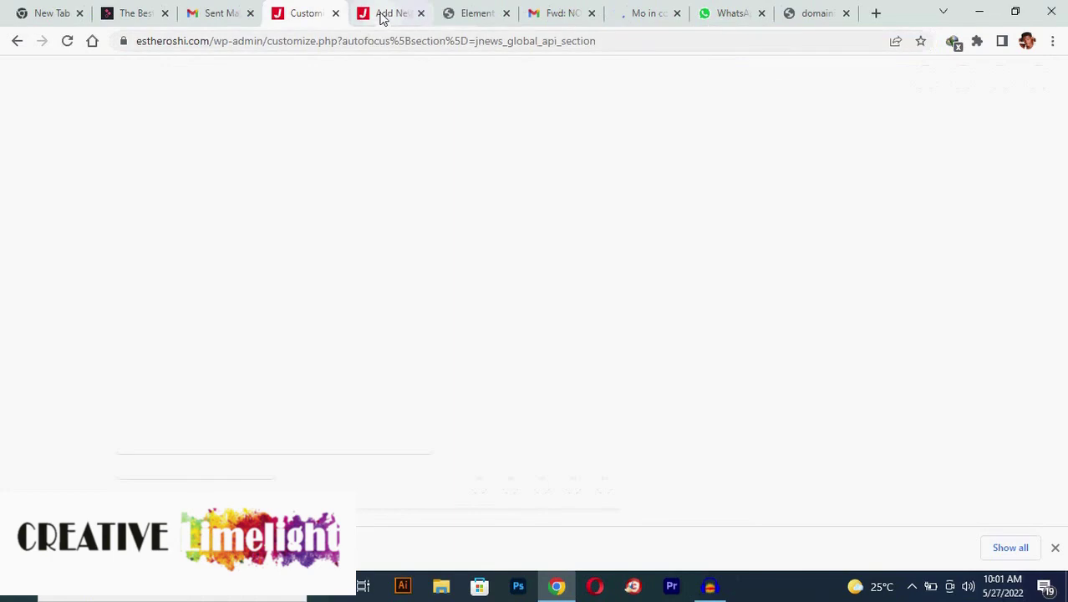
pyautogui.click(382, 17)
pyautogui.scroll(-3, 249, 286)
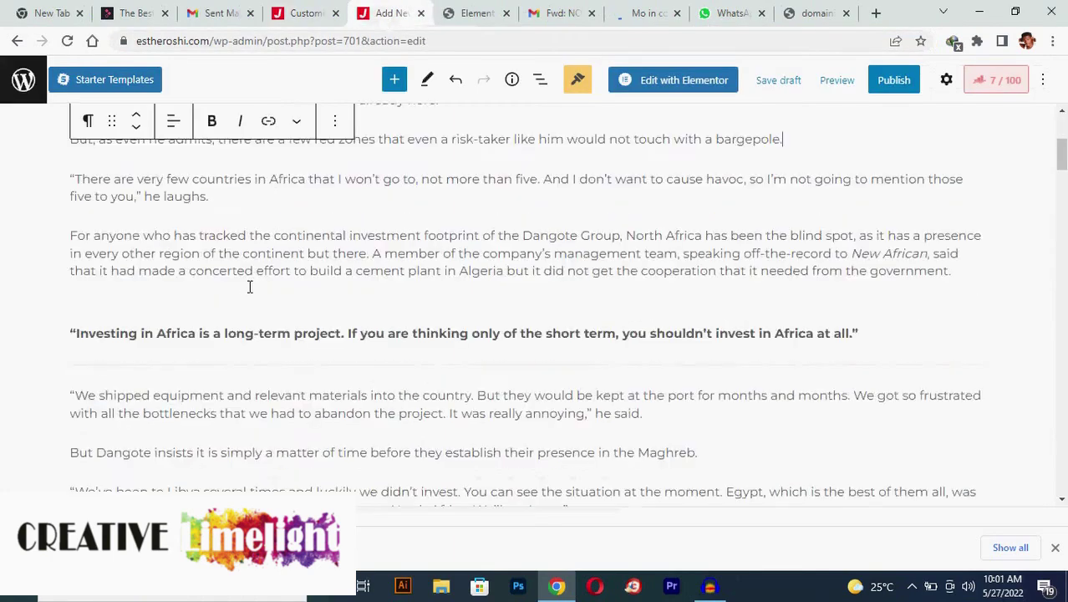
pyautogui.scroll(3, 249, 286)
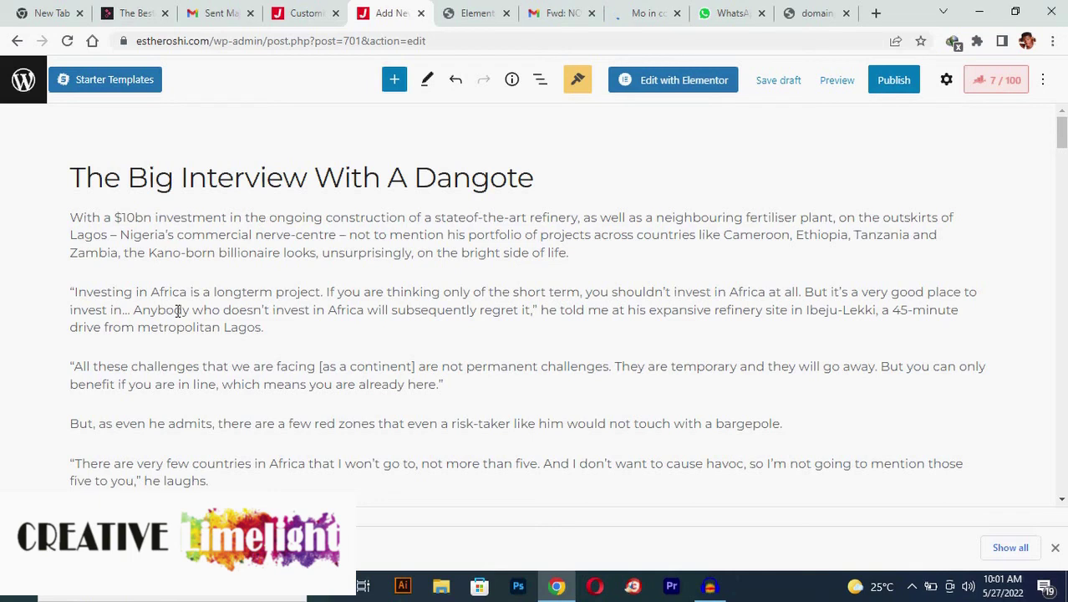
pyautogui.click(377, 220)
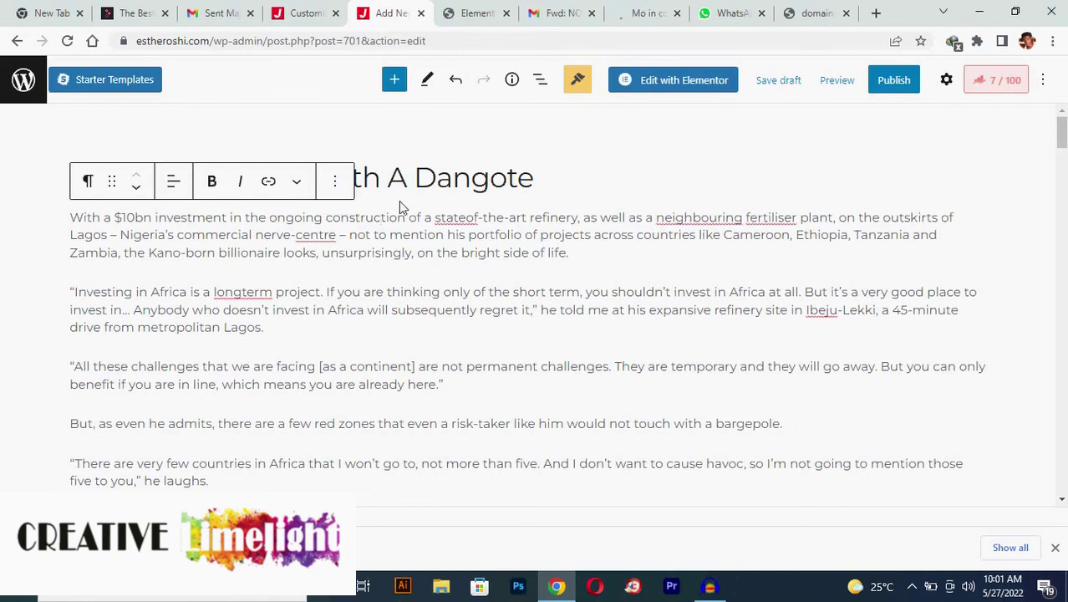
pyautogui.click(502, 185)
pyautogui.click(562, 184)
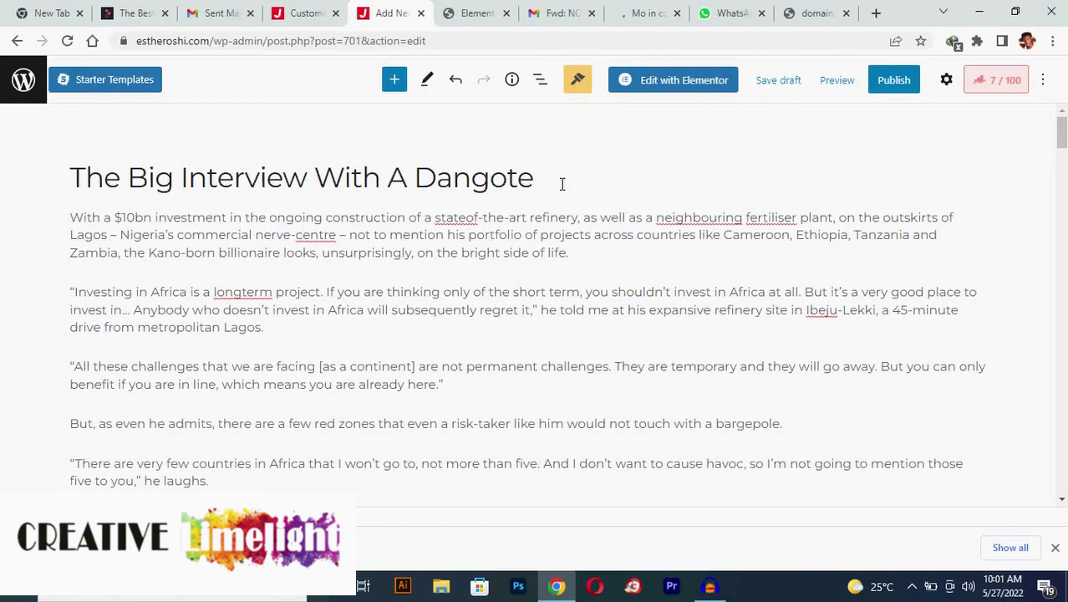
pyautogui.press('Return')
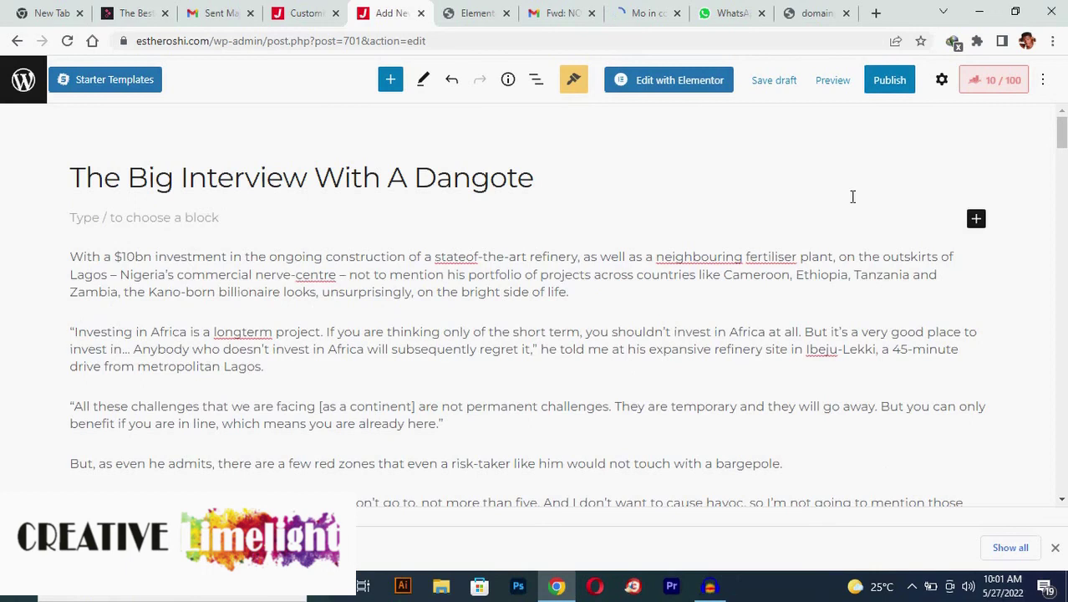
# Turn the empty block into an Image block and upload Dangote1-850x500 from Downloads into it.
pyautogui.click(975, 221)
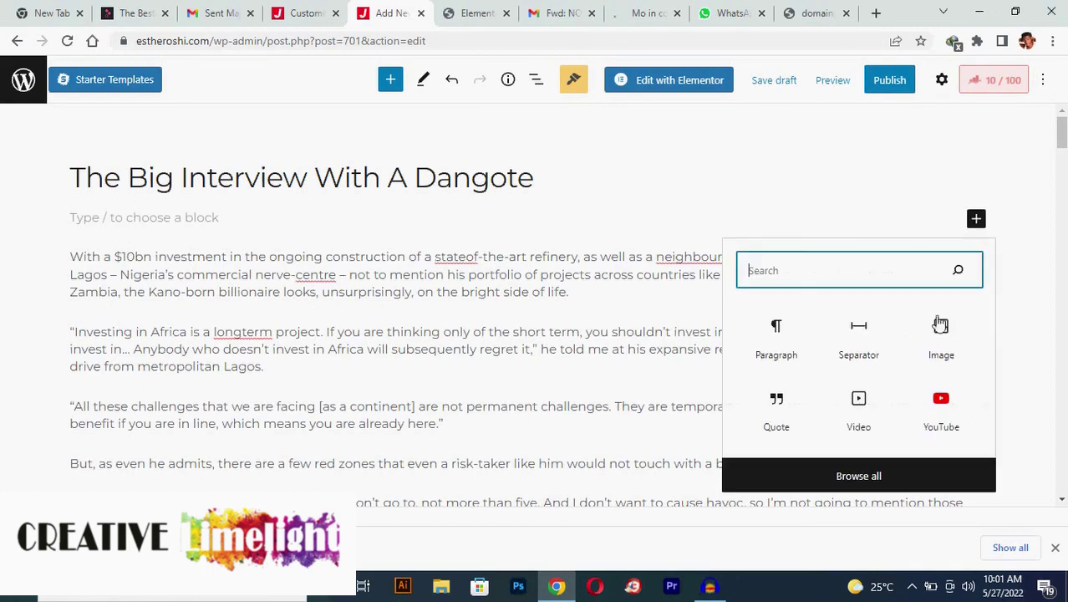
pyautogui.click(942, 344)
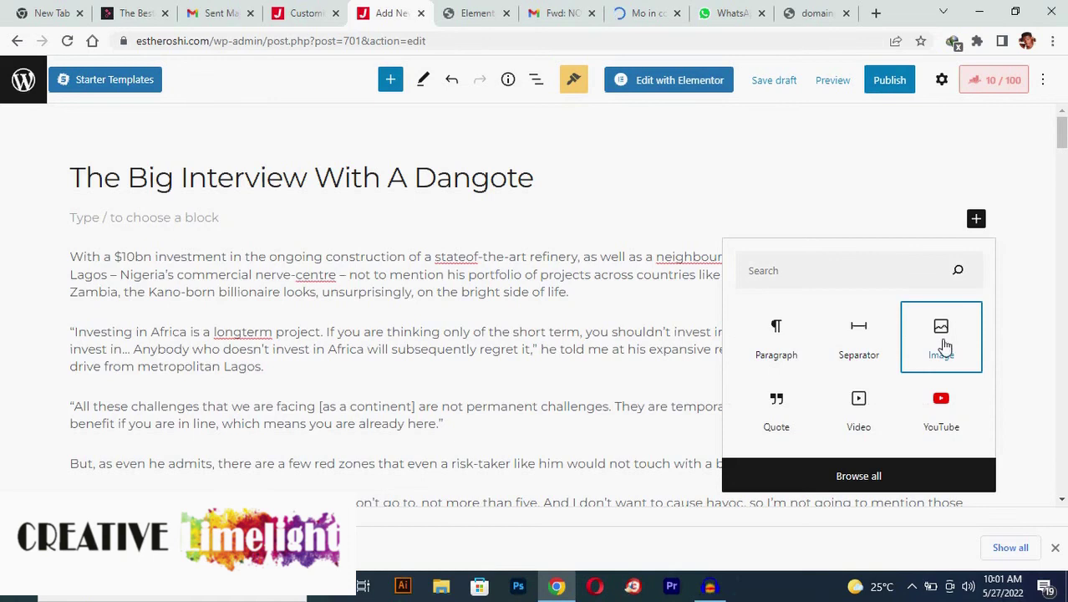
pyautogui.click(941, 343)
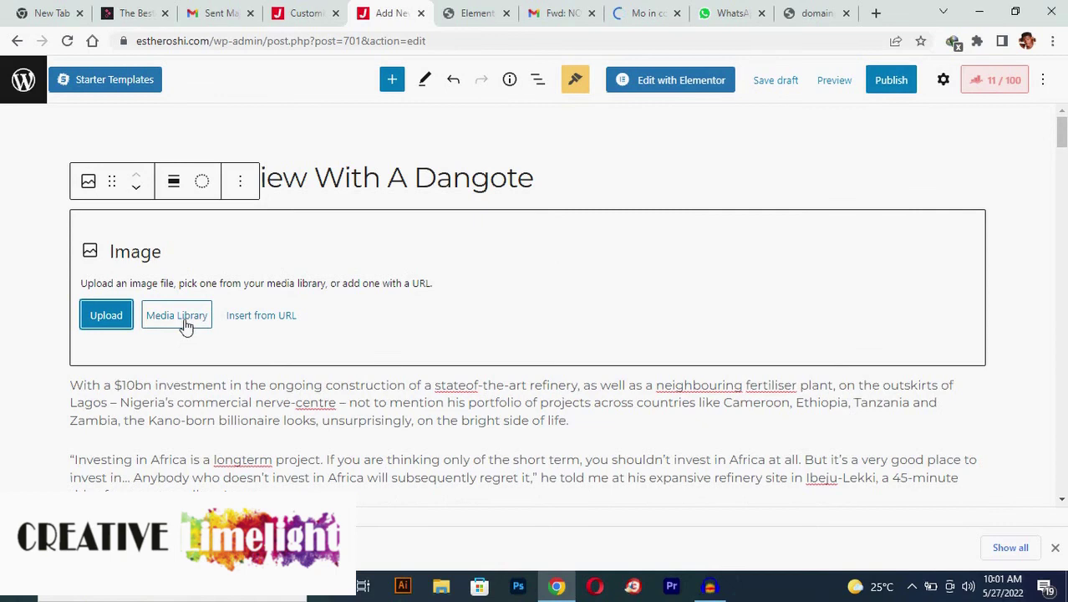
pyautogui.click(111, 318)
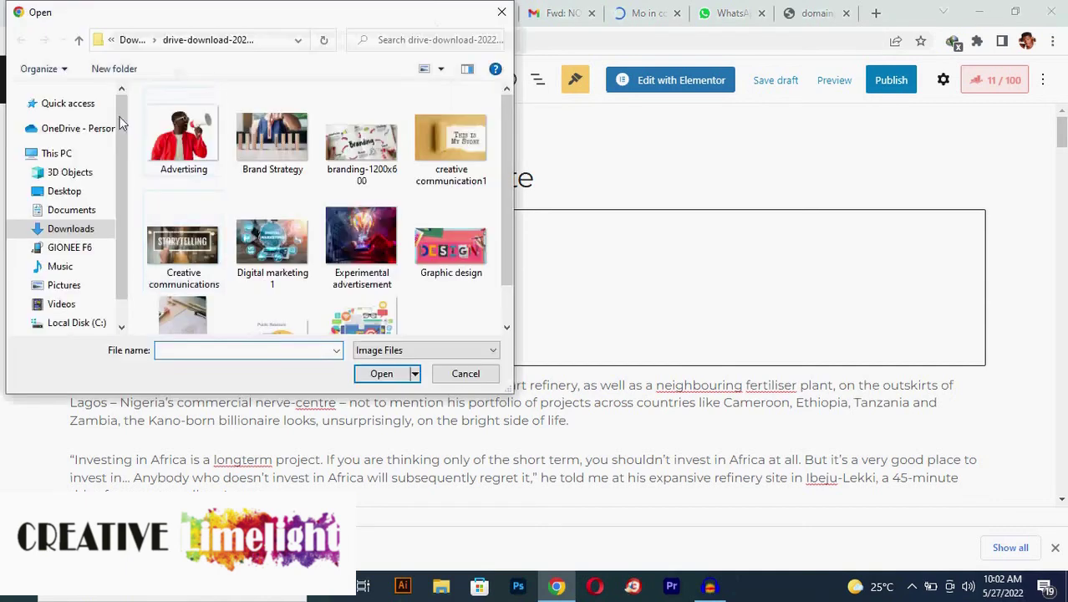
pyautogui.click(71, 229)
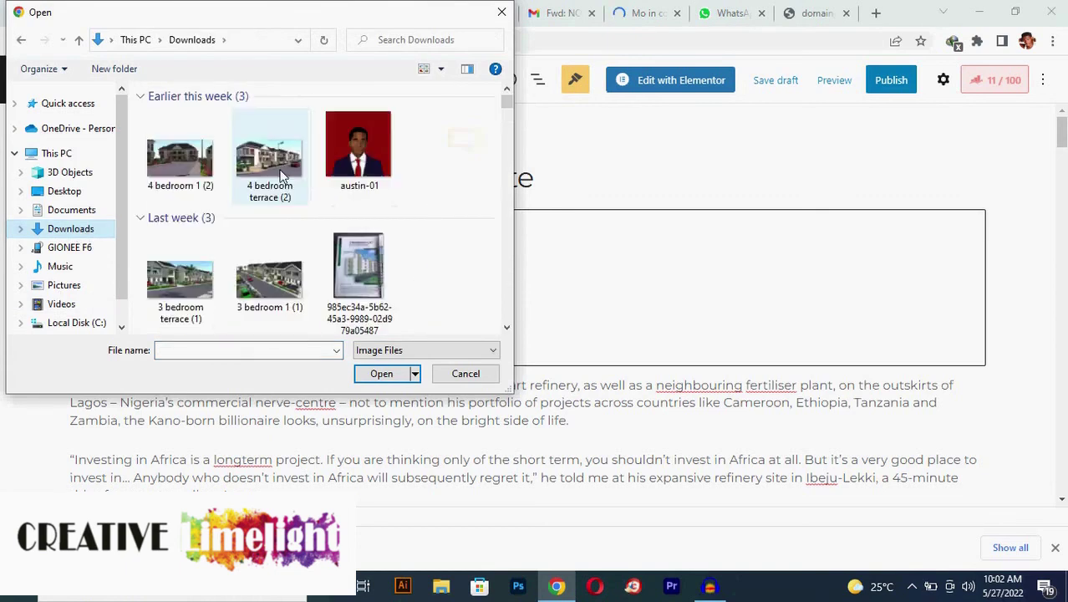
pyautogui.click(192, 178)
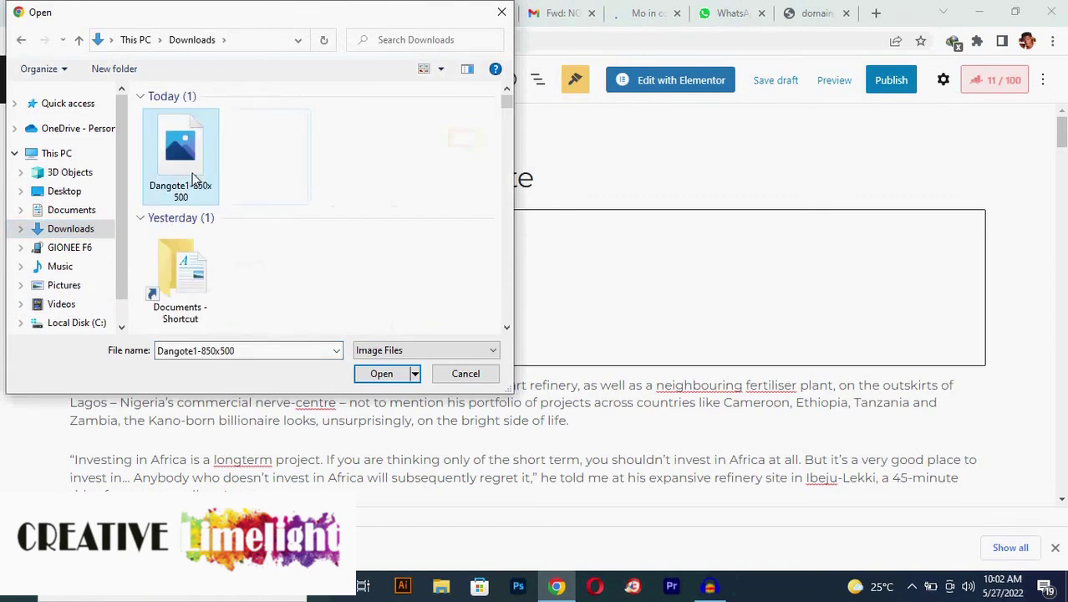
pyautogui.click(381, 374)
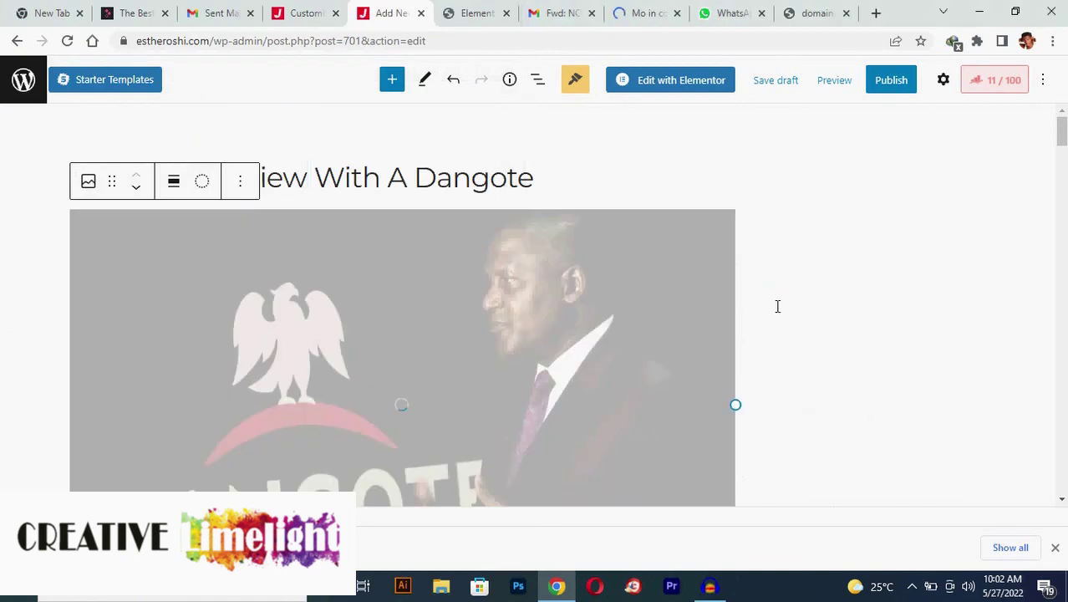
# Enlarge the uploaded Dangote picture slightly by pulling its lower edge downward.
pyautogui.scroll(-5, 420, 287)
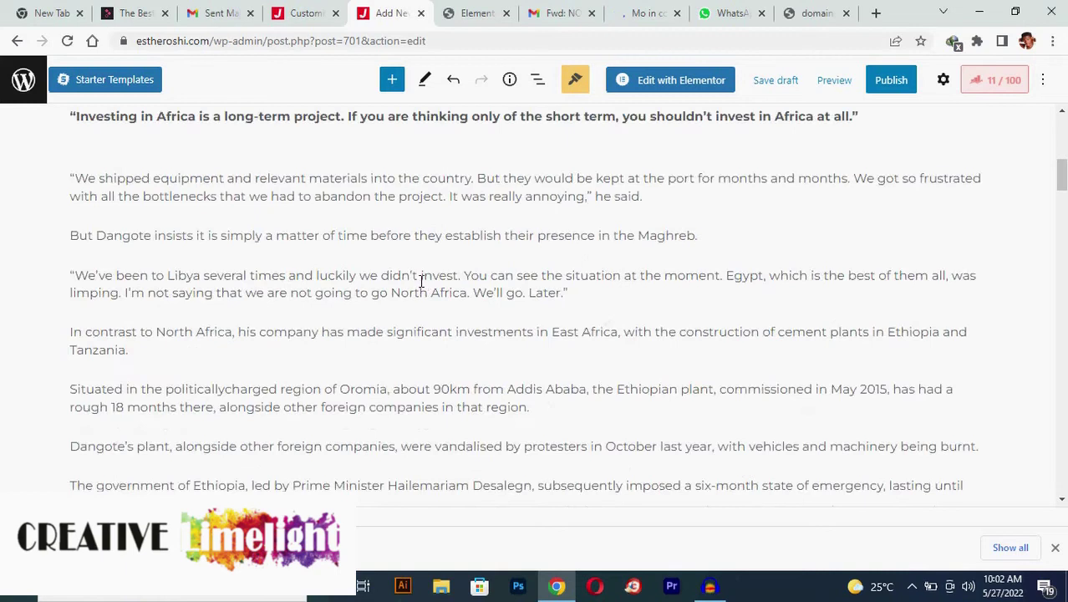
pyautogui.scroll(-1, 420, 289)
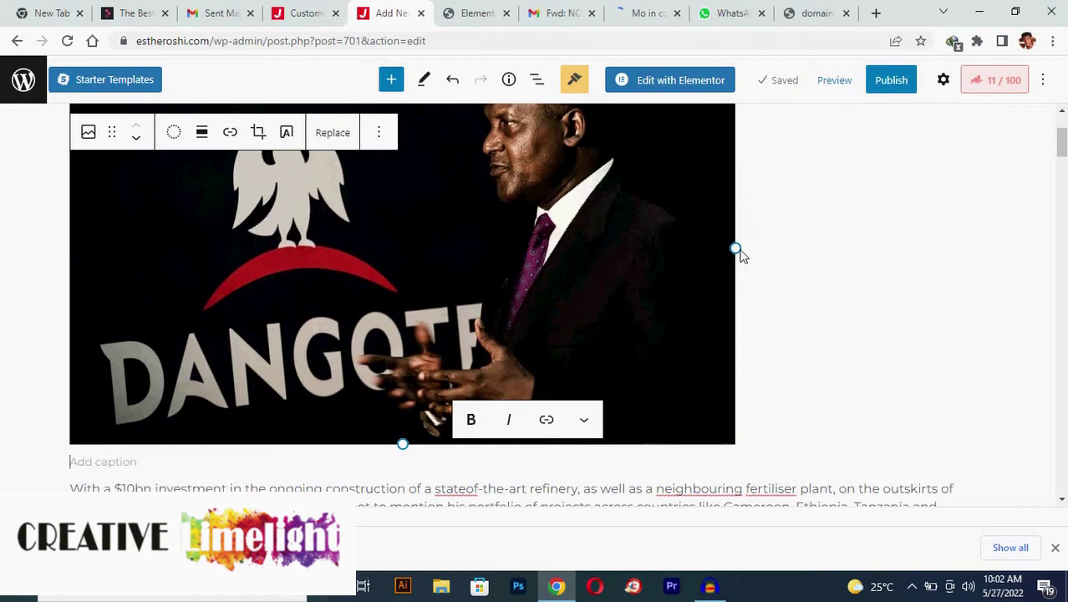
pyautogui.click(735, 249)
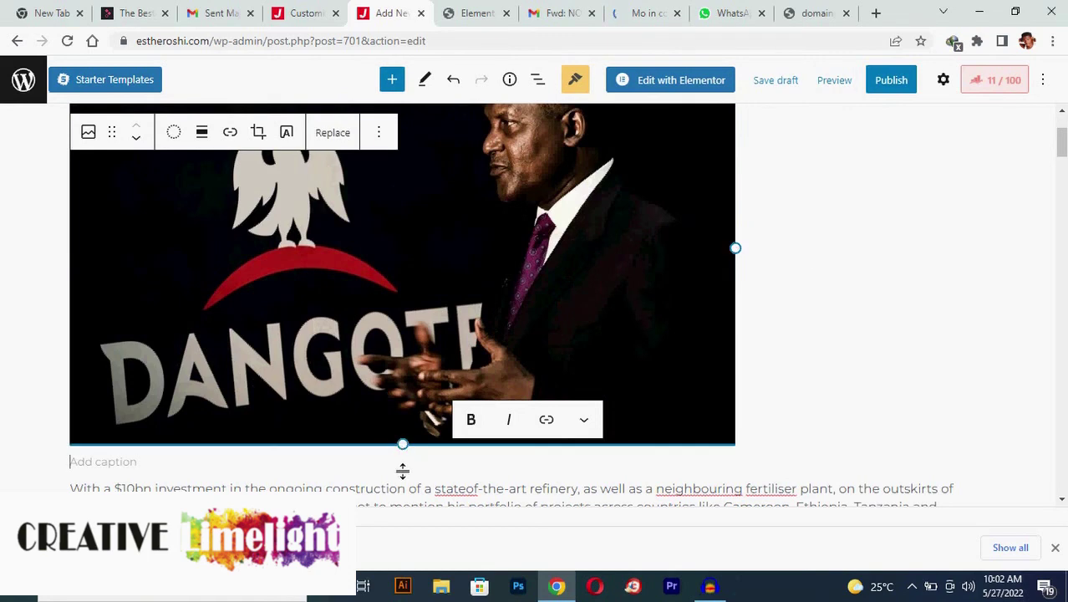
pyautogui.moveTo(403, 469); pyautogui.dragTo(409, 497)
pyautogui.scroll(2, 563, 288)
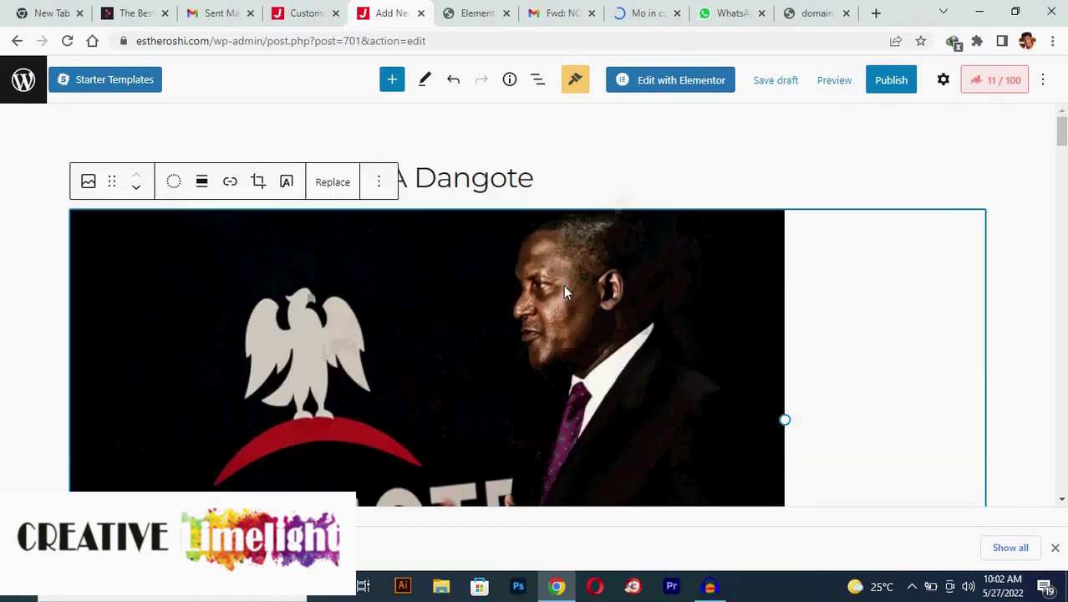
# Add an empty block after the paragraph that ends with "drive from metropolitan Lagos.".
pyautogui.scroll(-9, 320, 284)
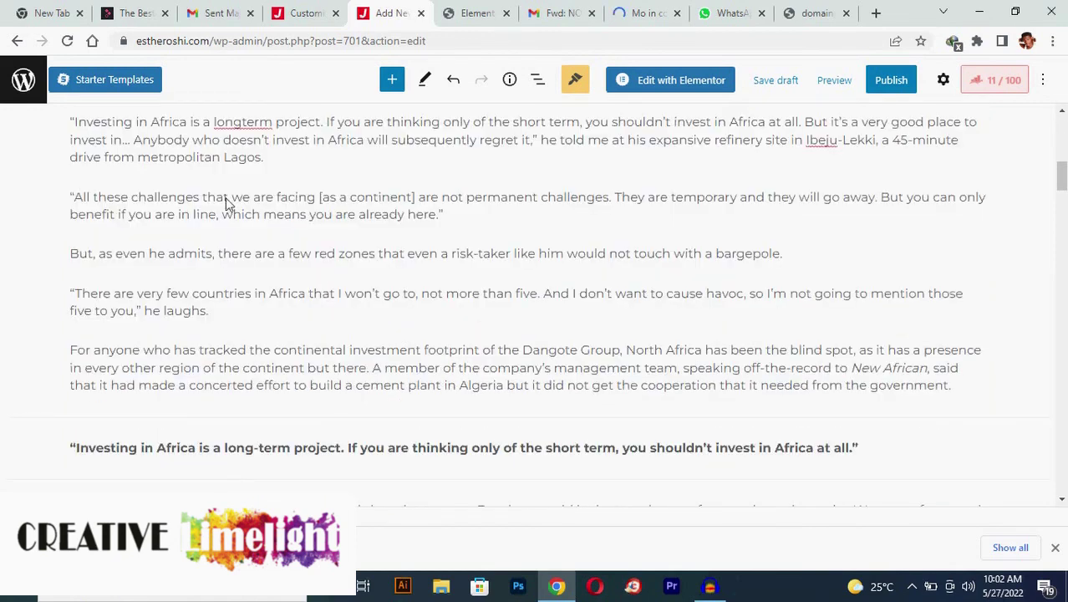
pyautogui.moveTo(280, 174)
pyautogui.click(280, 159)
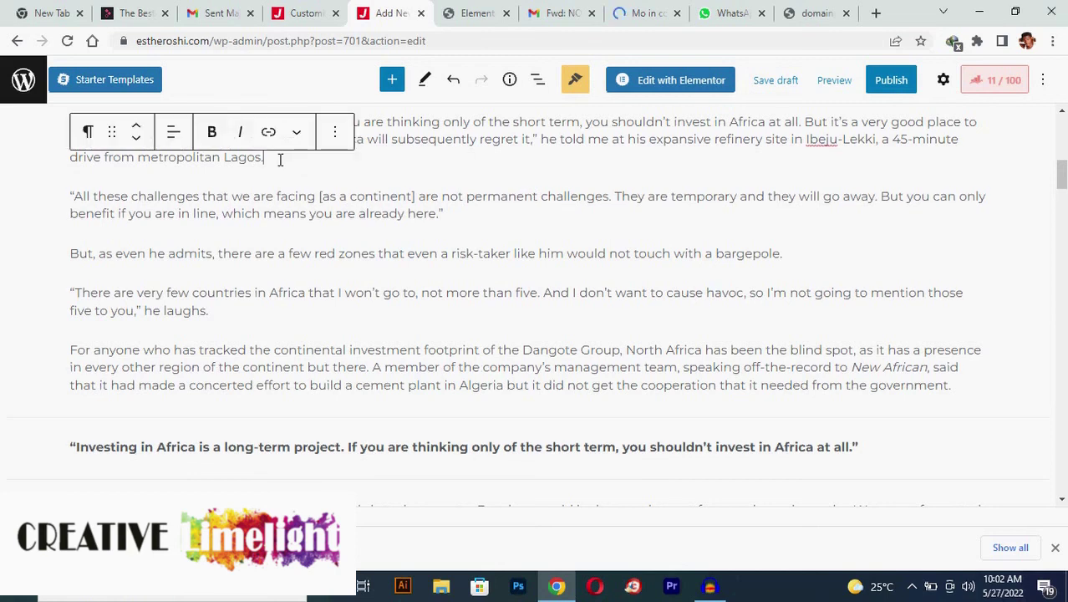
pyautogui.press('Return')
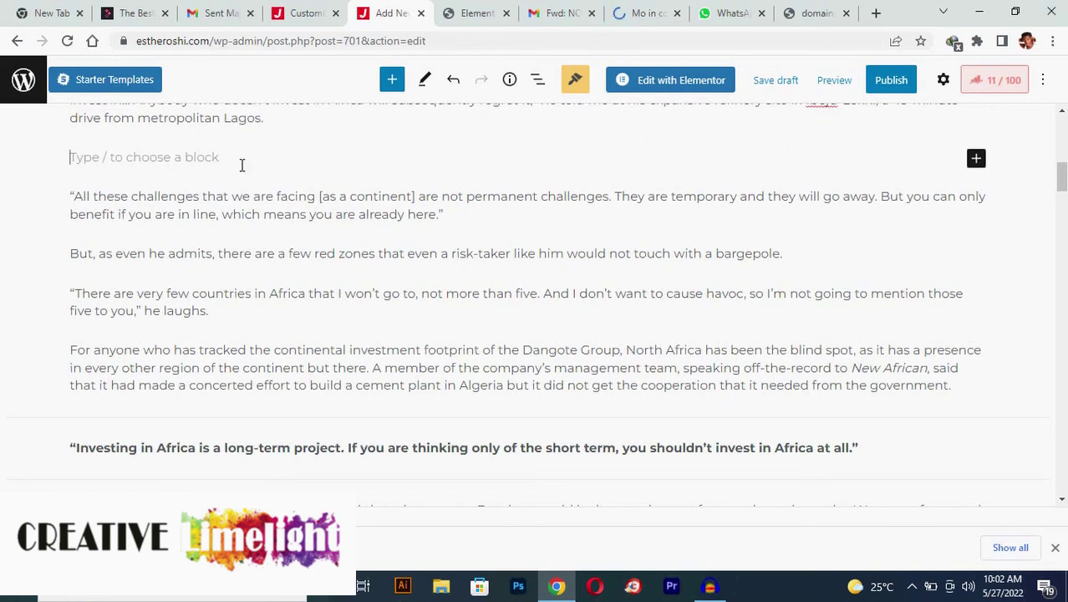
pyautogui.click(976, 159)
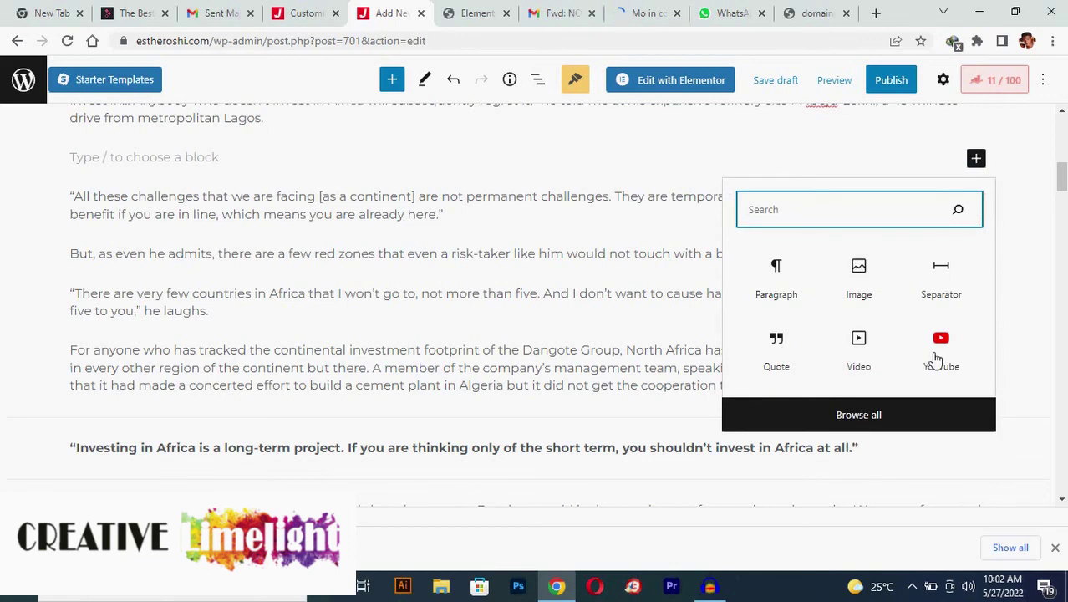
pyautogui.click(931, 351)
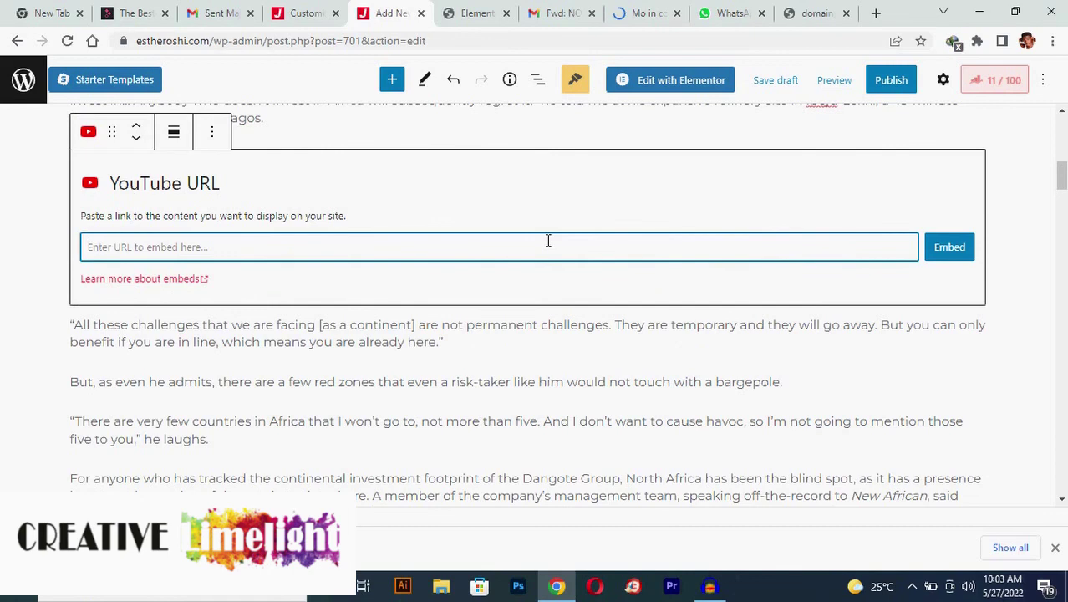
pyautogui.write('https://www.youtube.com/watch?v=OBnQ21NSpMw')
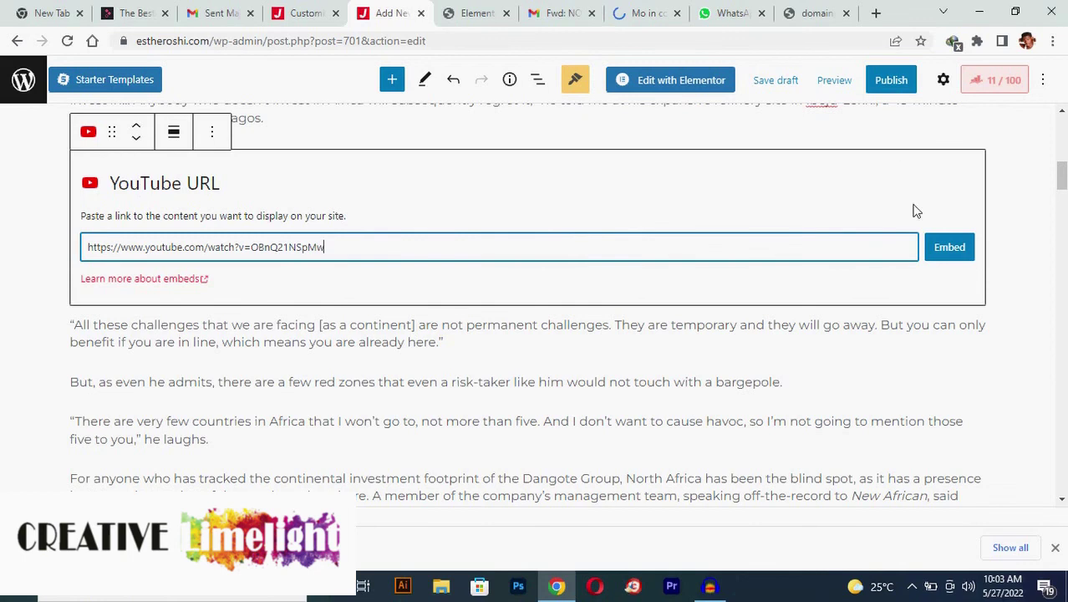
pyautogui.click(949, 249)
pyautogui.click(949, 247)
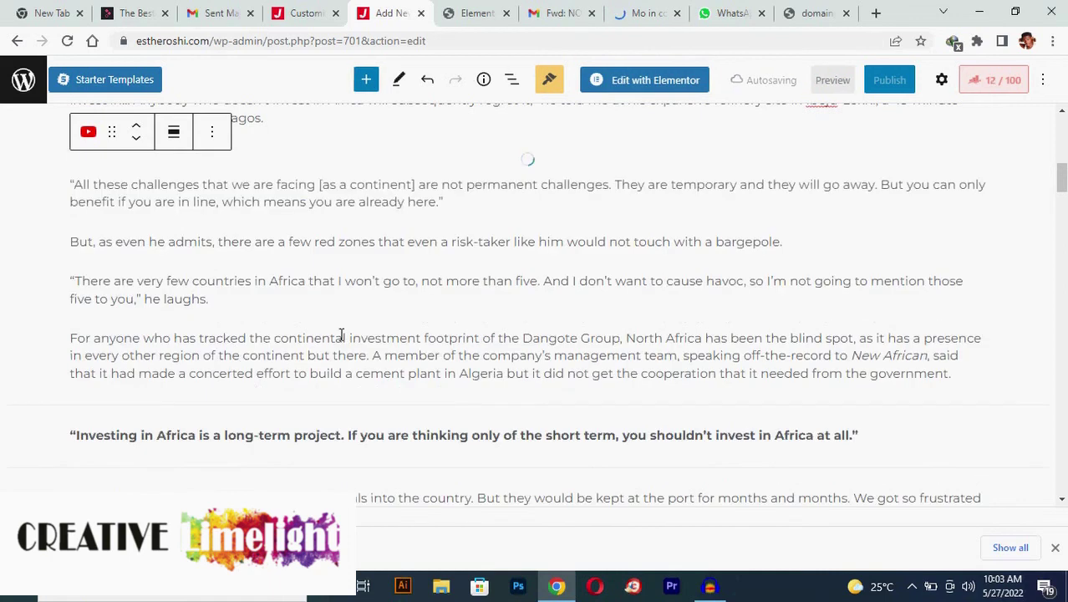
# Look through the body text of the Dangote interview post, from the paragraphs below the video block back to the title.
pyautogui.scroll(-6, 443, 286)
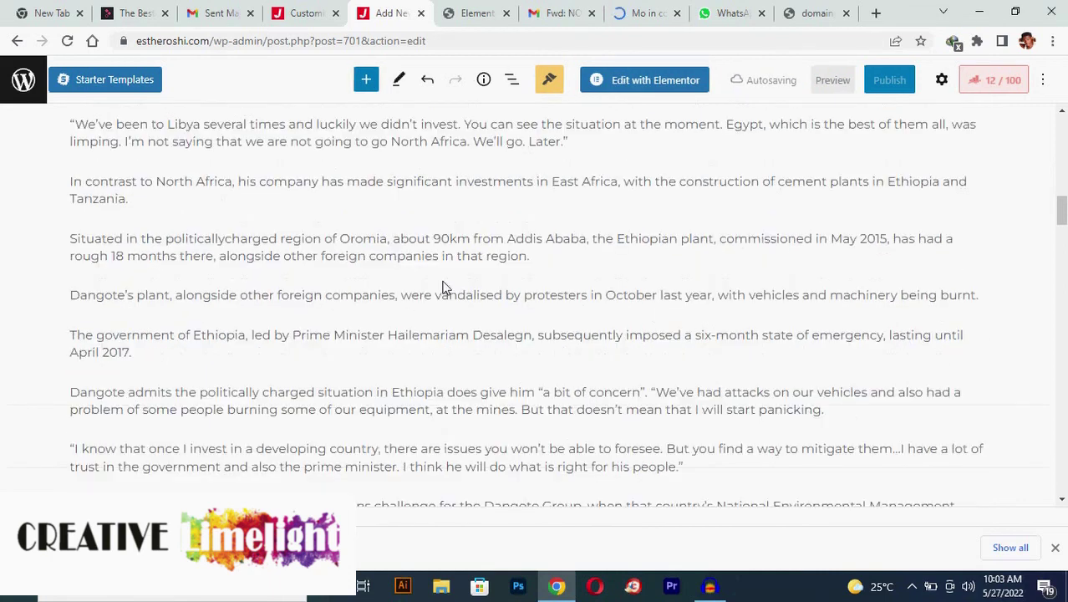
pyautogui.scroll(8, 443, 287)
pyautogui.scroll(-12, 443, 285)
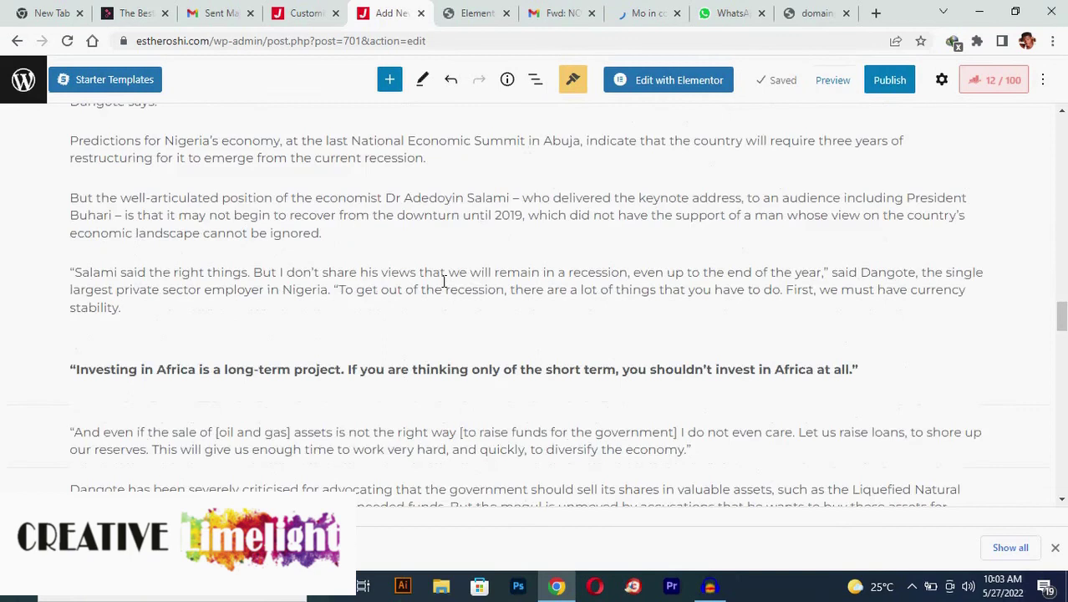
pyautogui.scroll(10, 442, 281)
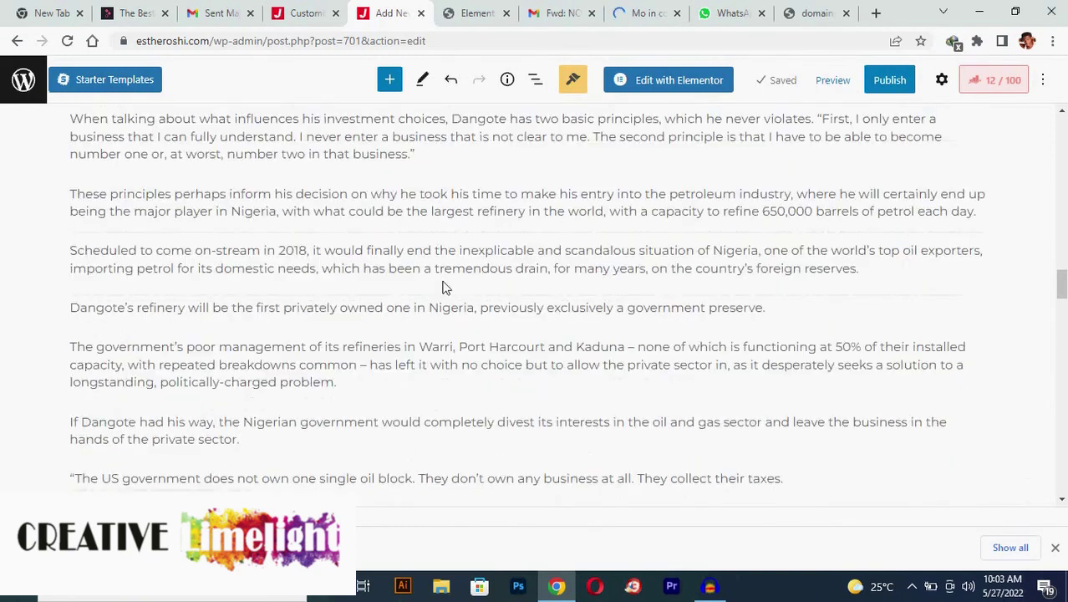
pyautogui.scroll(-8, 443, 282)
pyautogui.scroll(5, 444, 288)
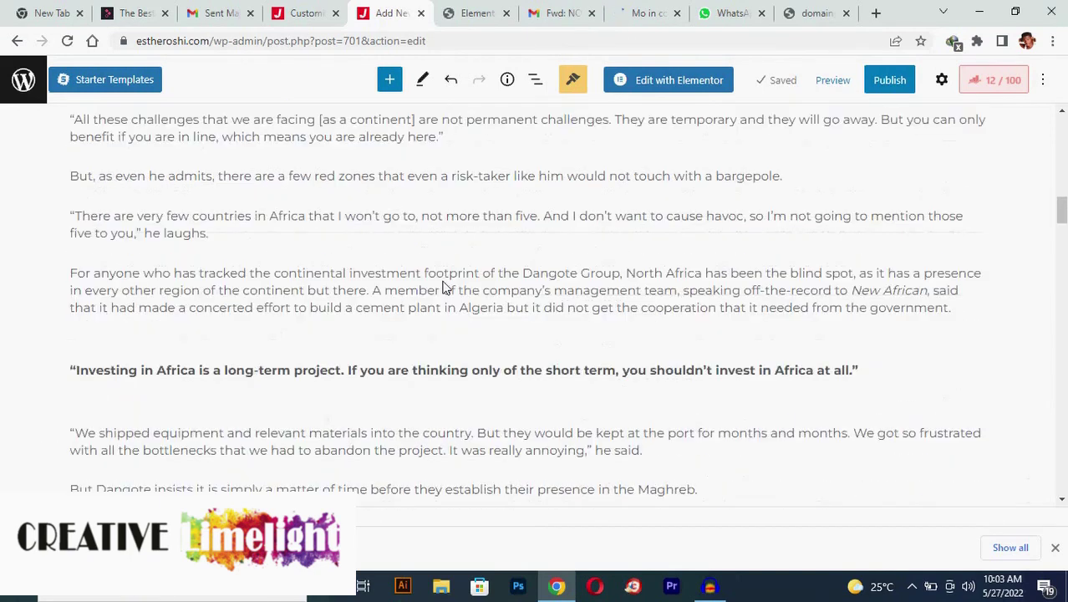
pyautogui.scroll(15, 444, 287)
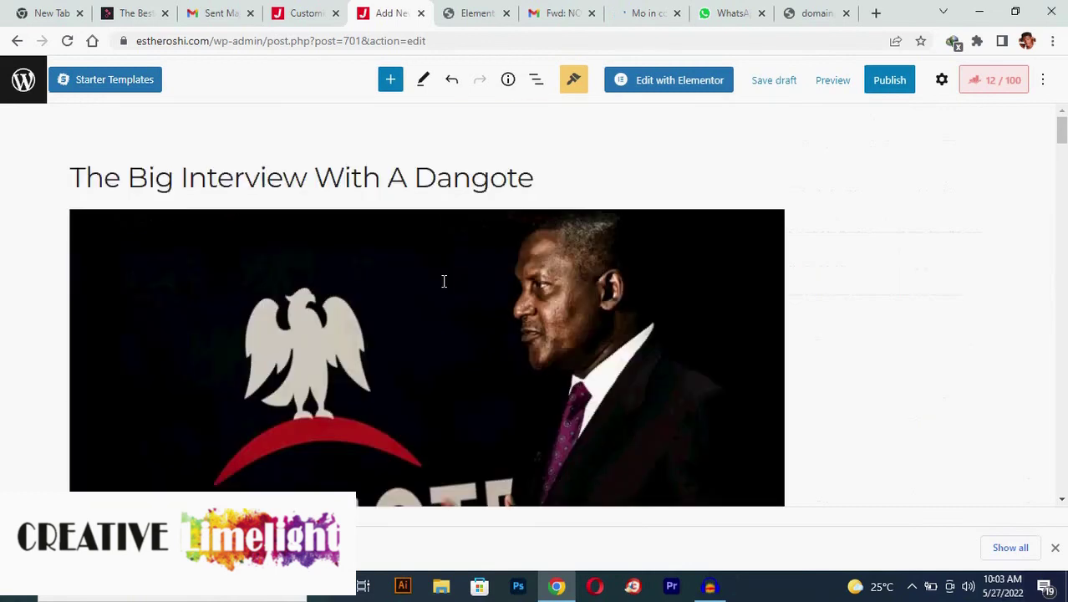
# Check how the Dangote picture, the opening paragraphs and the embedded YouTube video are laid out in the post.
pyautogui.scroll(-4, 444, 287)
pyautogui.scroll(-3, 435, 301)
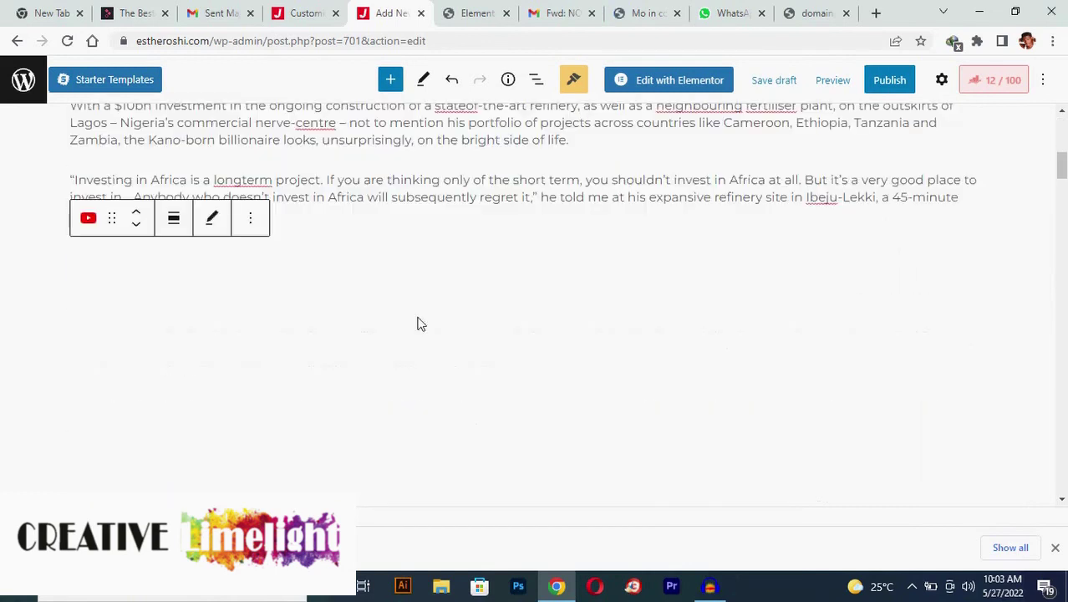
pyautogui.scroll(-1, 359, 351)
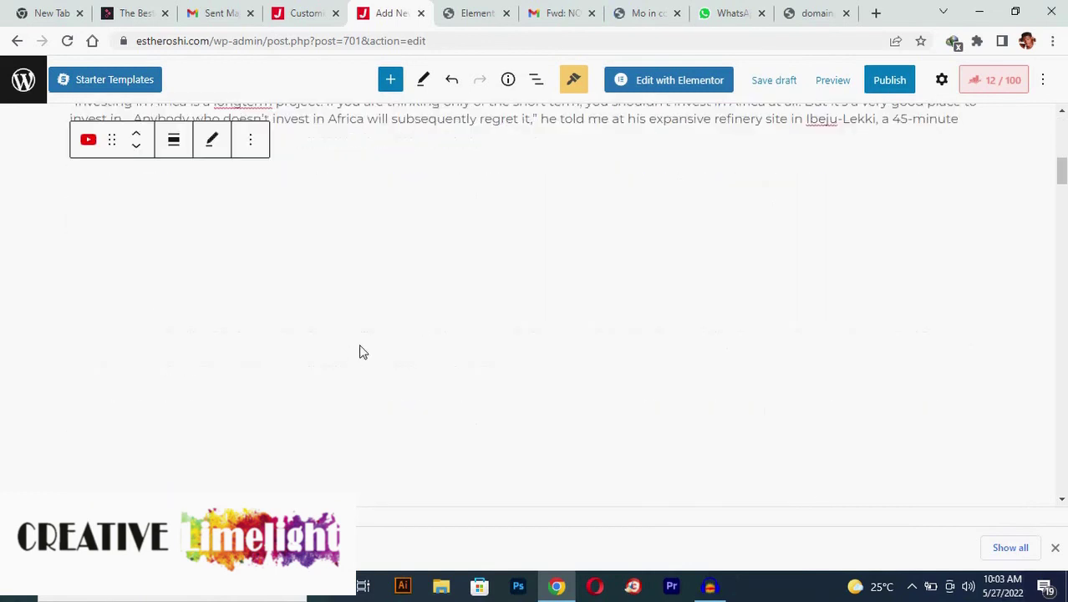
pyautogui.scroll(-1, 345, 296)
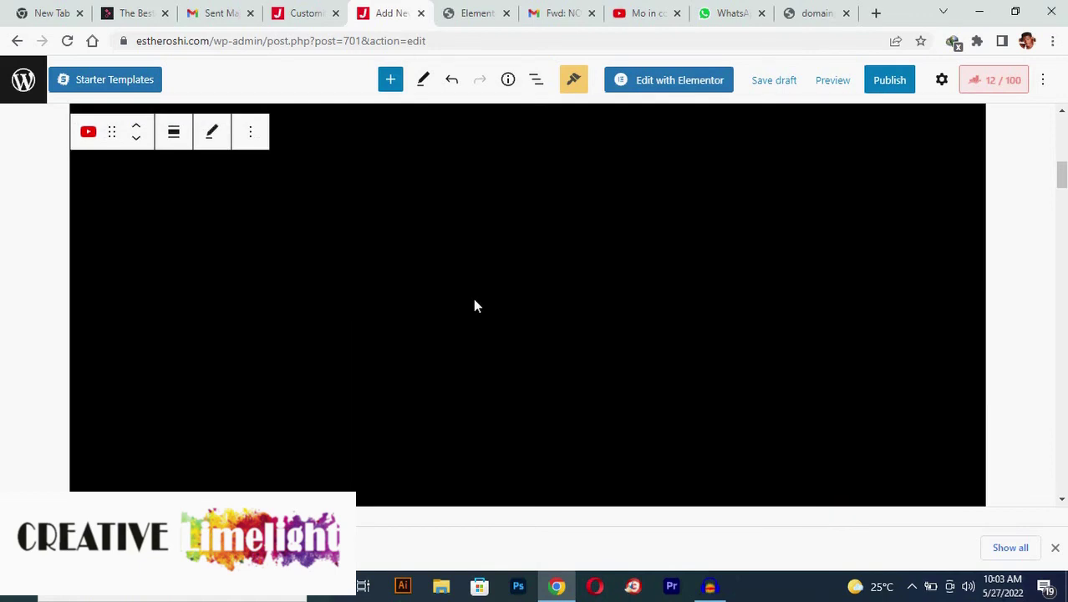
pyautogui.scroll(3, 472, 301)
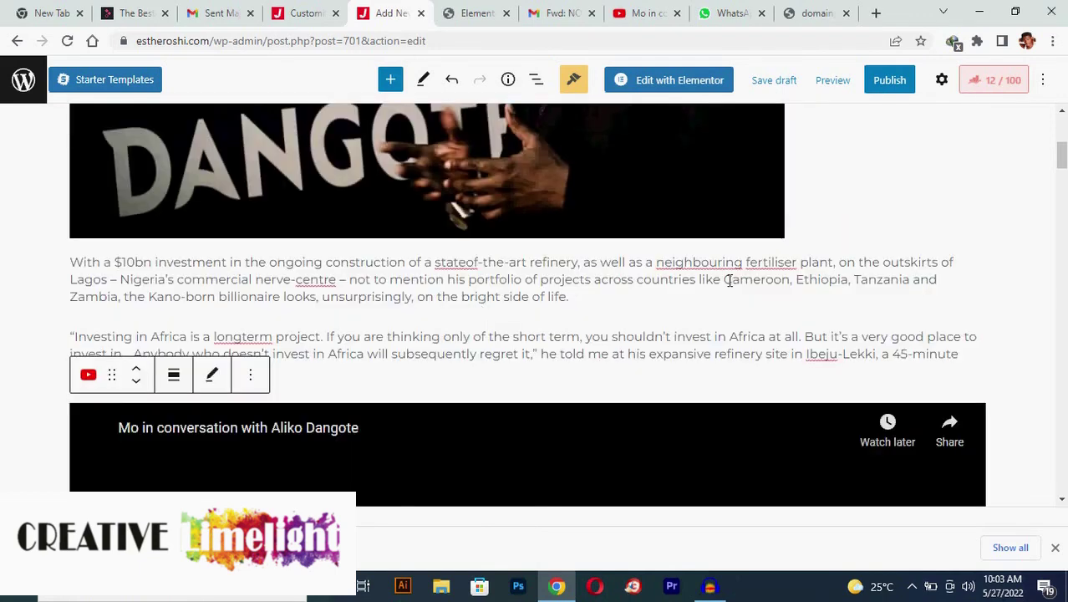
pyautogui.scroll(-2, 728, 286)
pyautogui.scroll(-2, 728, 287)
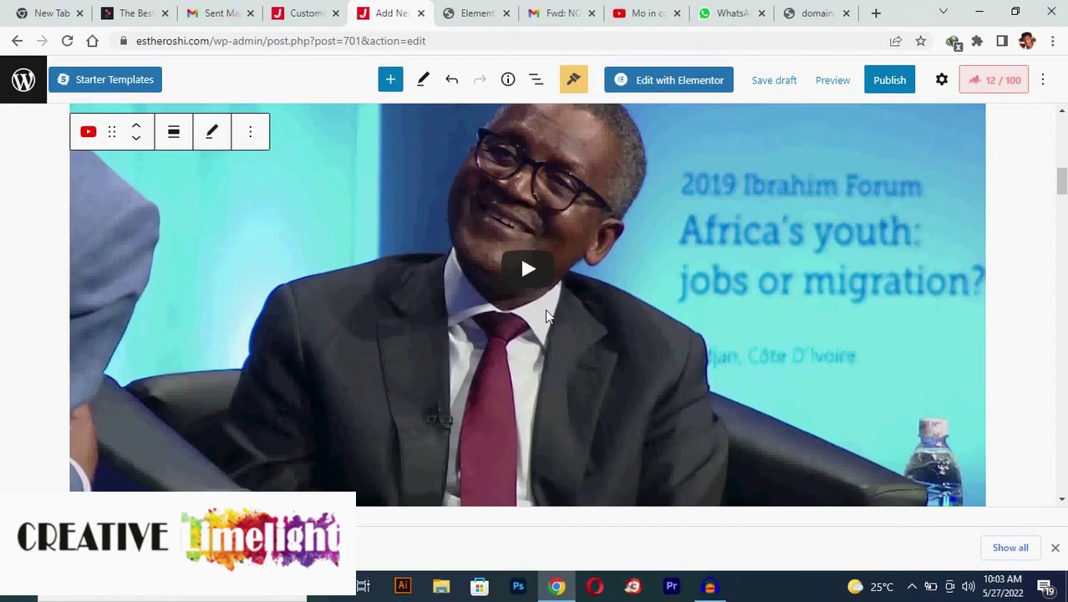
pyautogui.scroll(-6, 729, 289)
pyautogui.scroll(1, 730, 292)
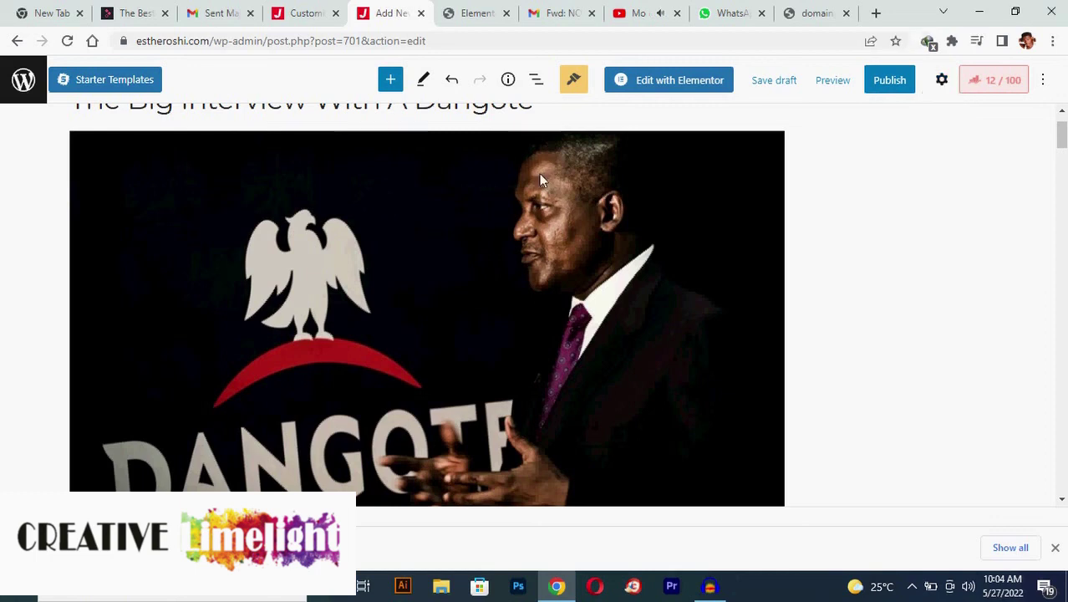
pyautogui.scroll(-5, 565, 225)
pyautogui.scroll(-5, 565, 236)
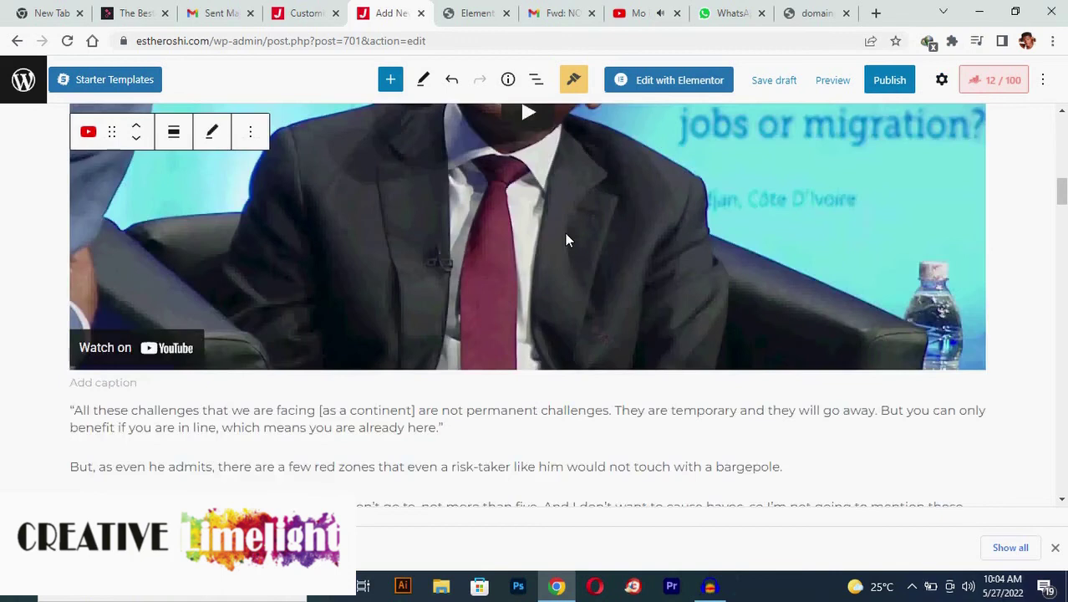
pyautogui.scroll(3, 552, 243)
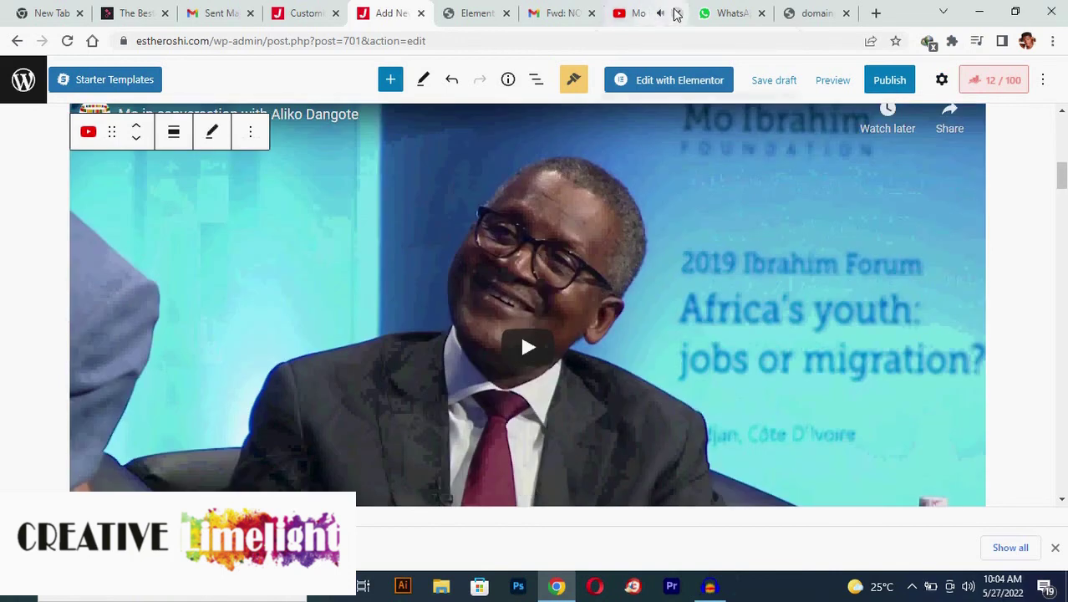
# Close the browser tab that is playing the YouTube interview and return to the opening paragraphs of the post.
pyautogui.click(677, 13)
pyautogui.scroll(3, 795, 183)
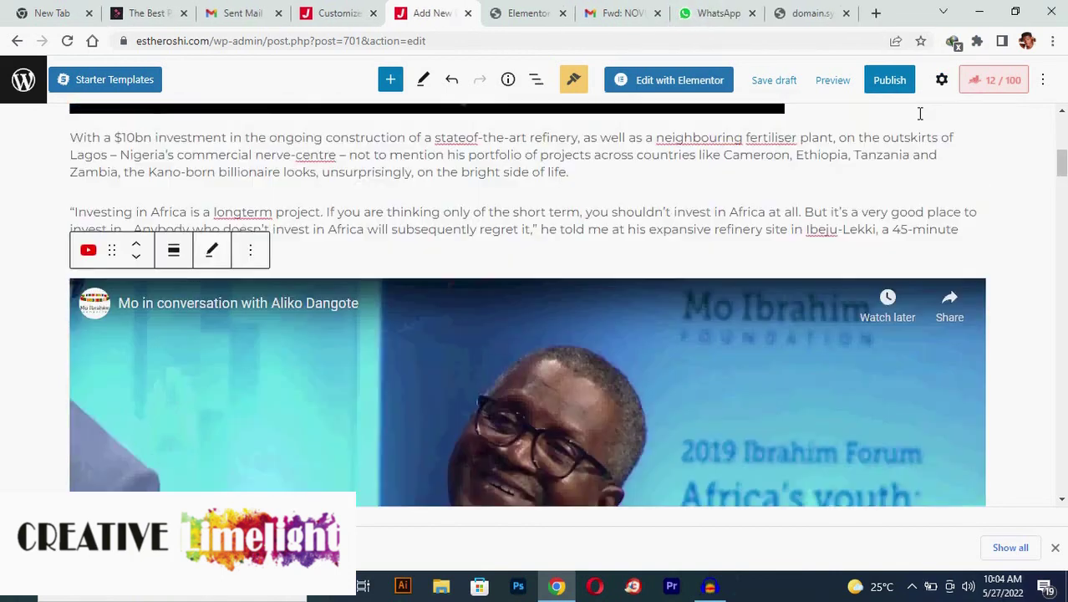
pyautogui.scroll(2, 919, 112)
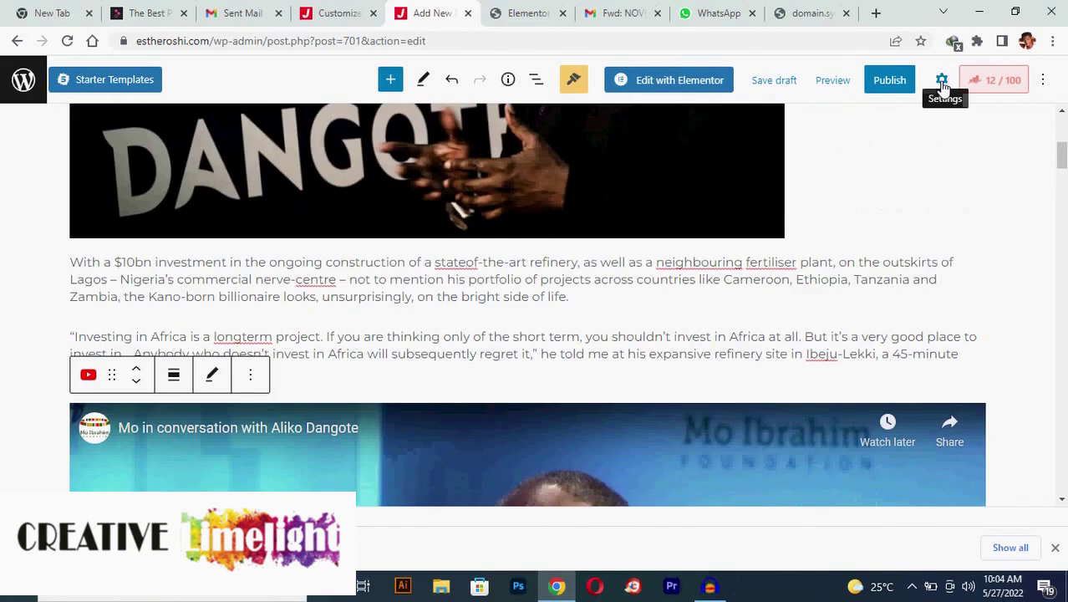